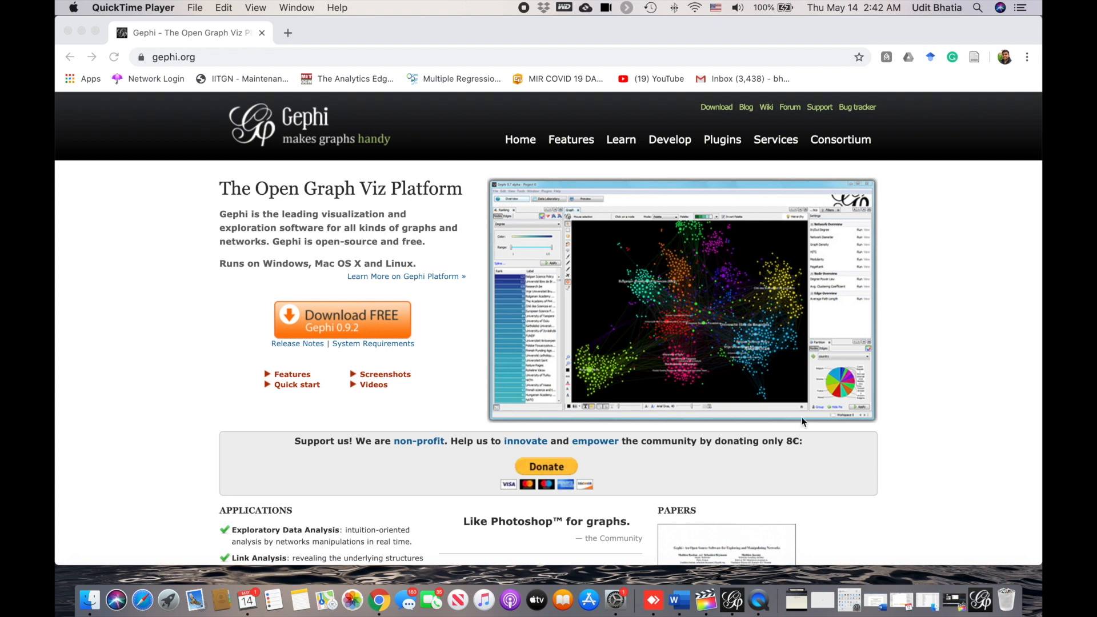
Look through the gephi.org home page, including its applications, metrics and supported file formats
scroll(800, 421, down, 4)
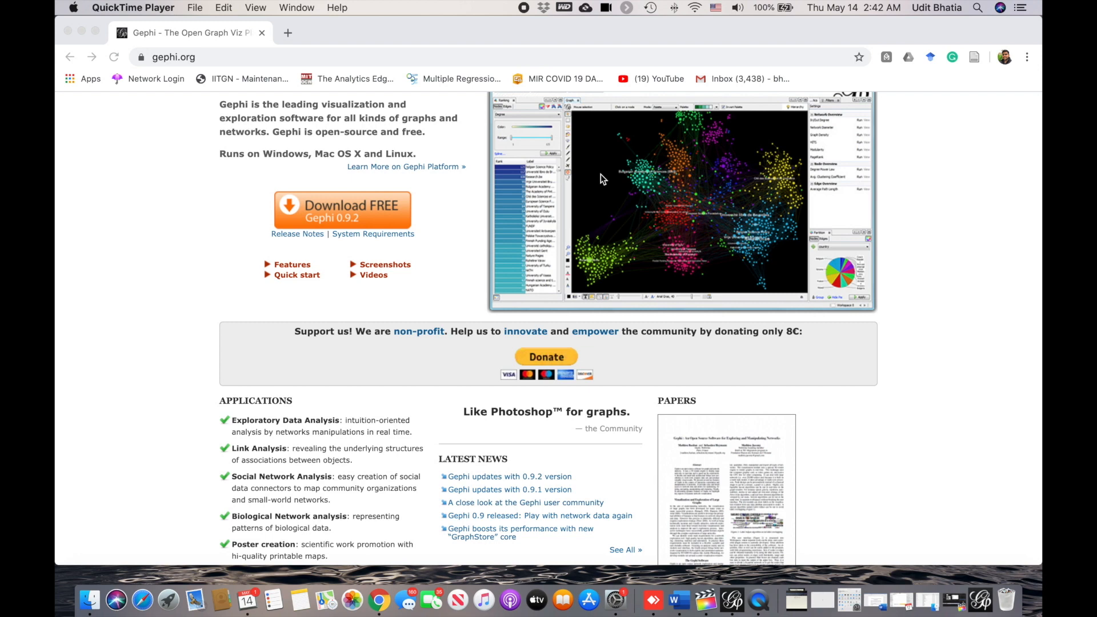
scroll(623, 211, down, 10)
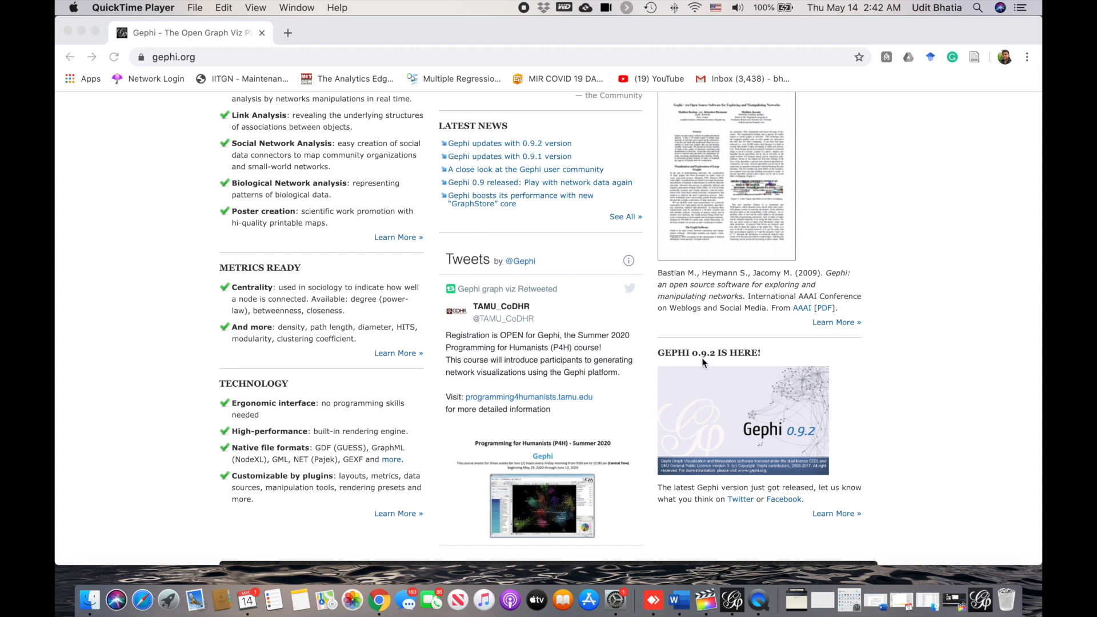
scroll(710, 357, up, 5)
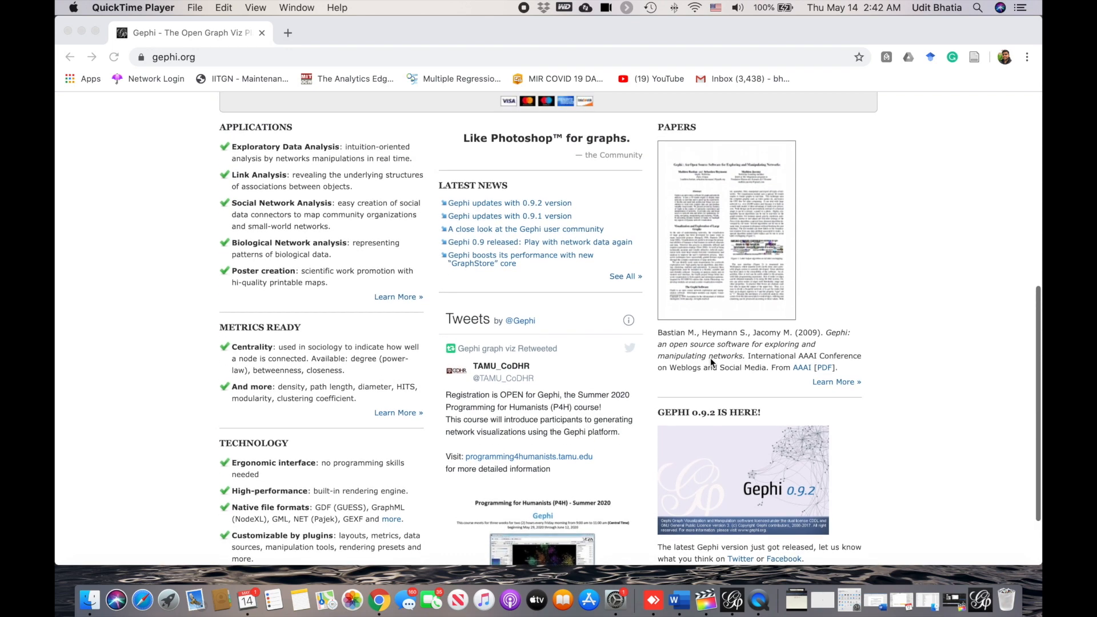
scroll(711, 362, up, 2)
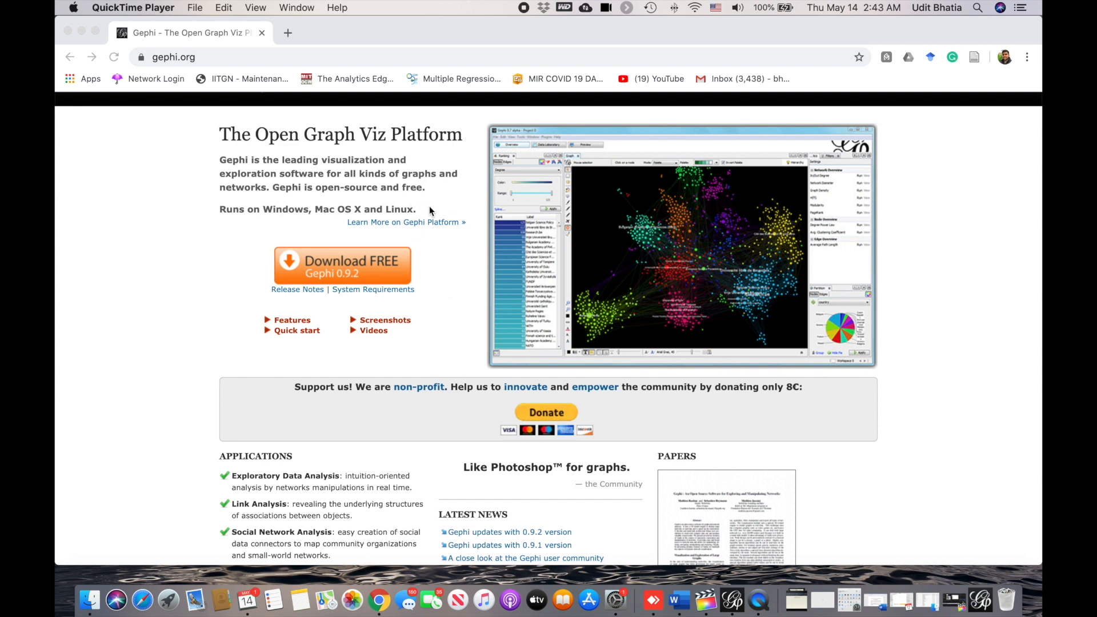
Minimize the browser, switch to Gephi and create a new project, dismissing the save dialog for the current one
click(81, 31)
click(715, 601)
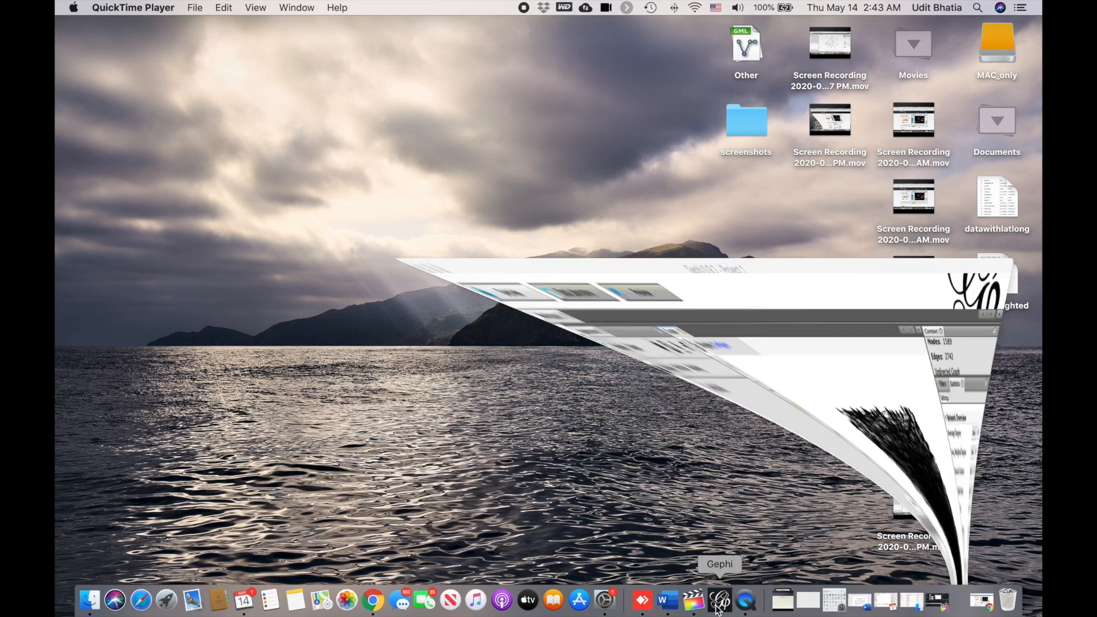
click(137, 8)
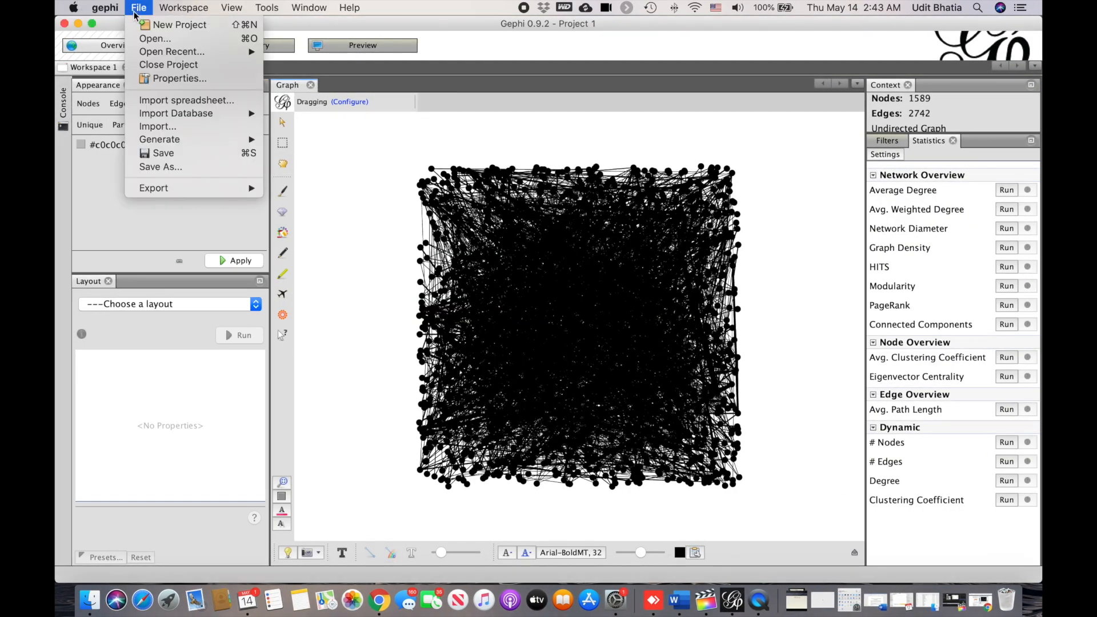
click(153, 22)
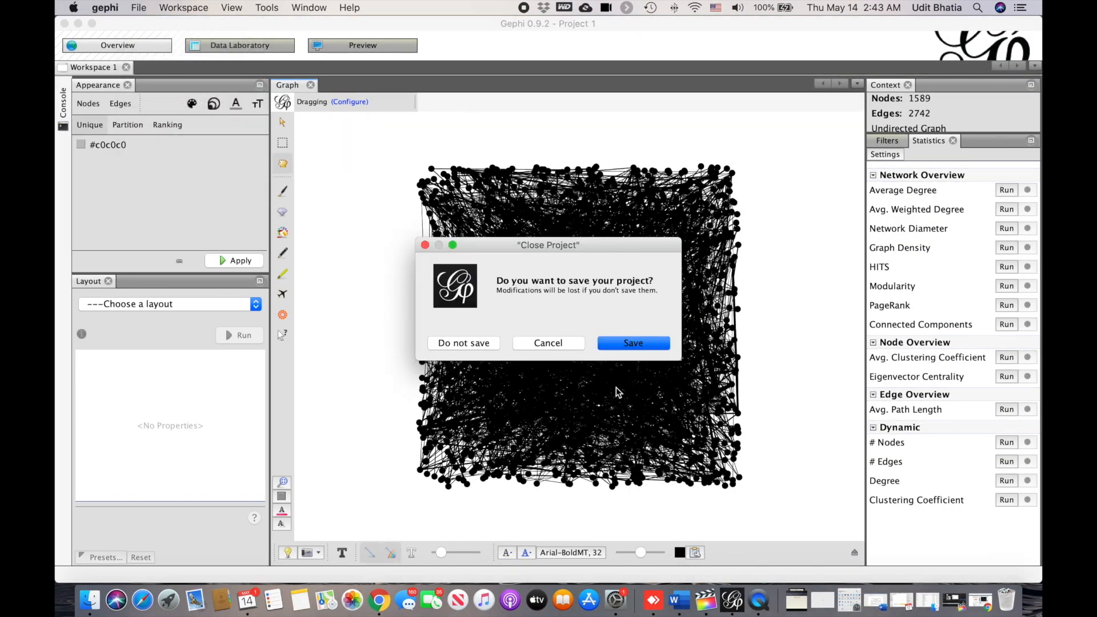
click(643, 344)
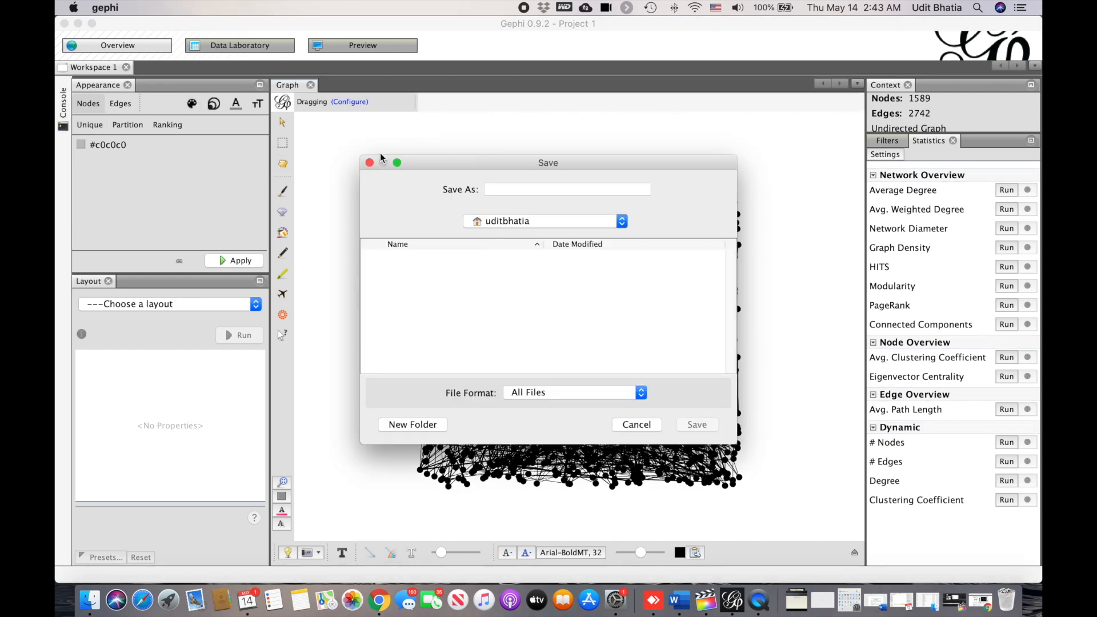
click(369, 162)
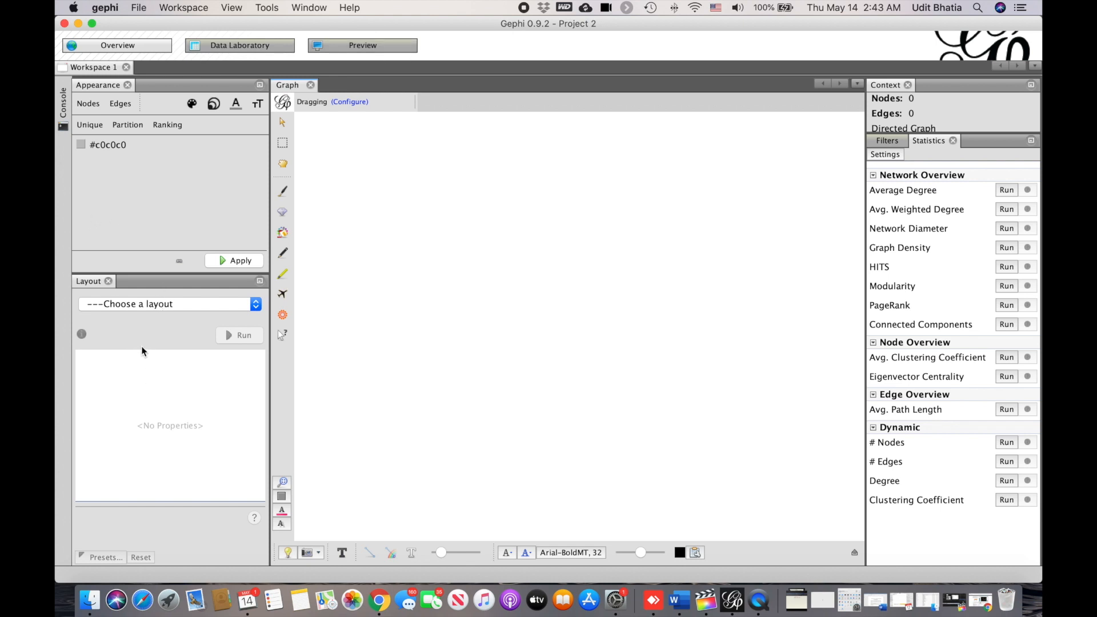
Open netscience.gml from the Desktop and import it as an undirected graph into a new workspace
click(139, 7)
mouse_move(148, 57)
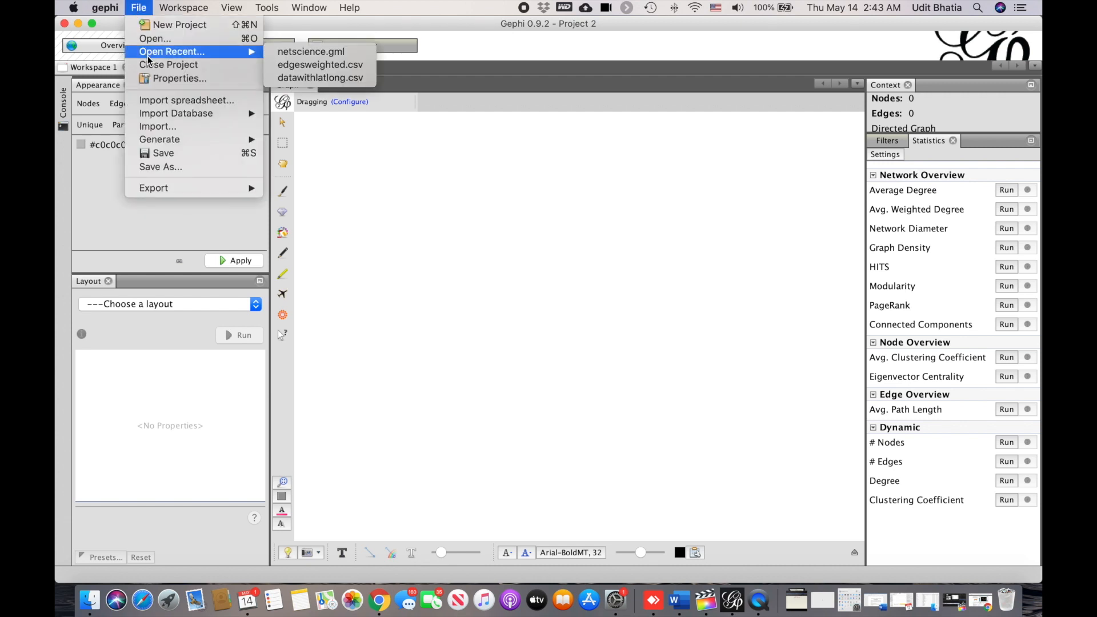
click(150, 38)
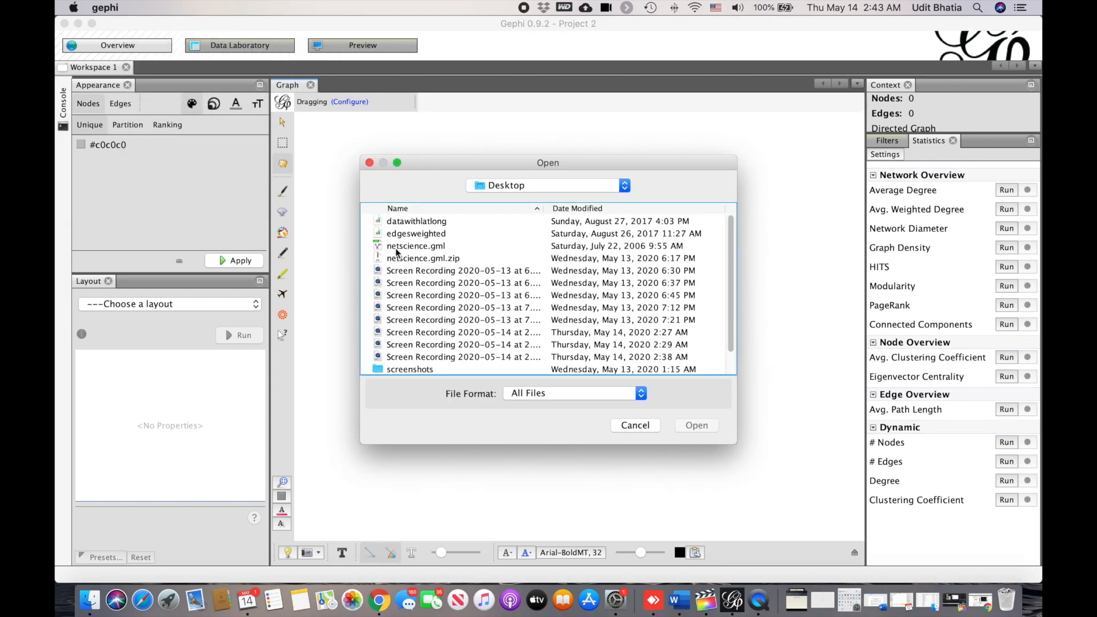
click(428, 252)
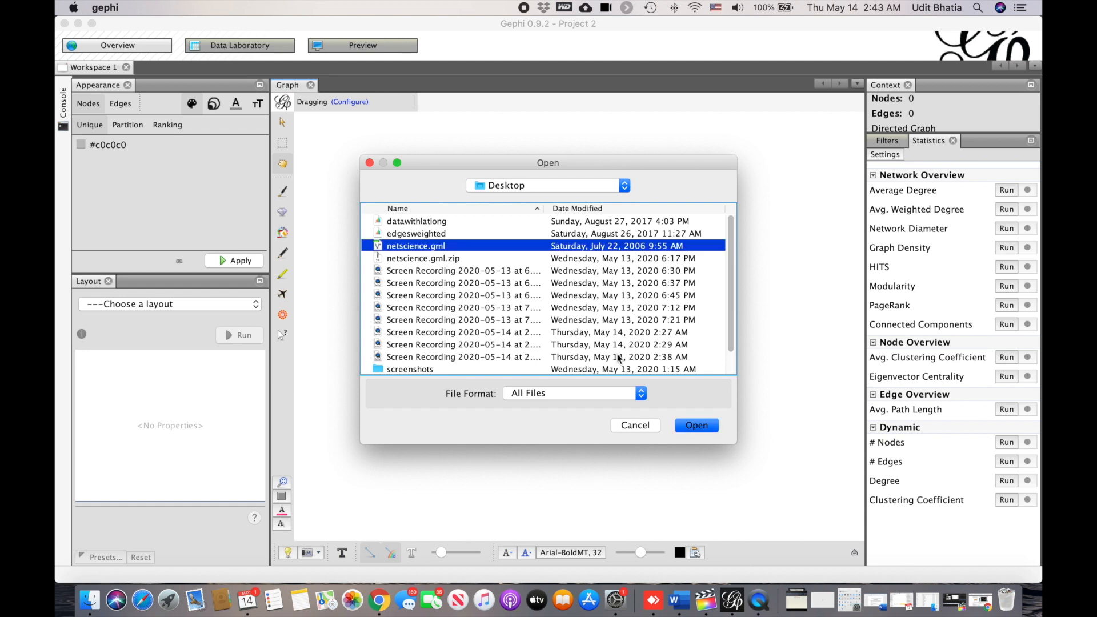
click(699, 426)
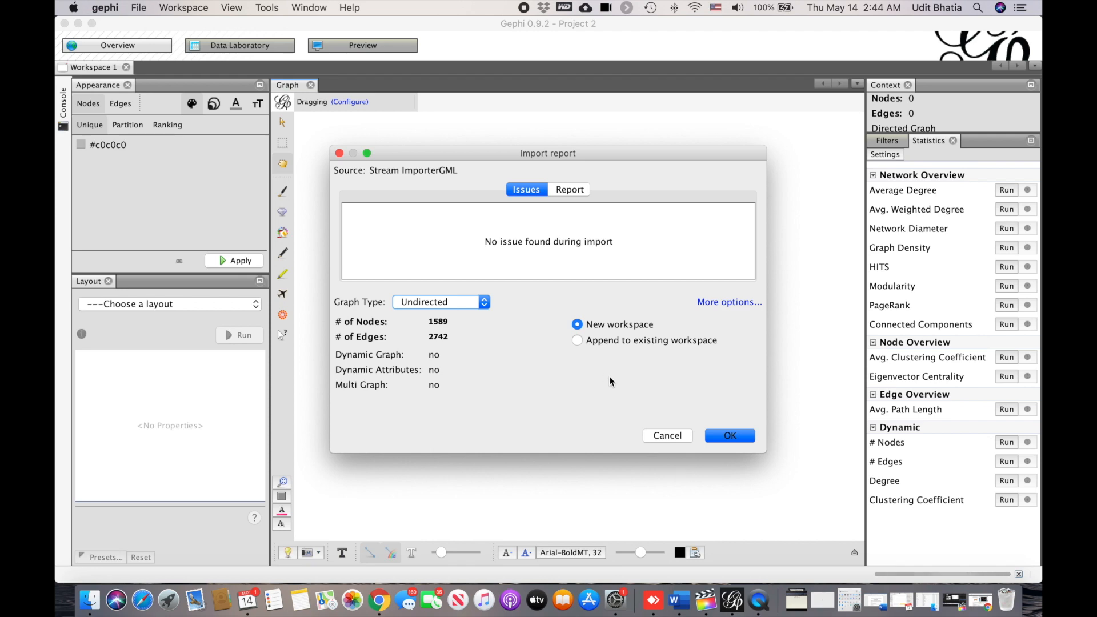
click(724, 436)
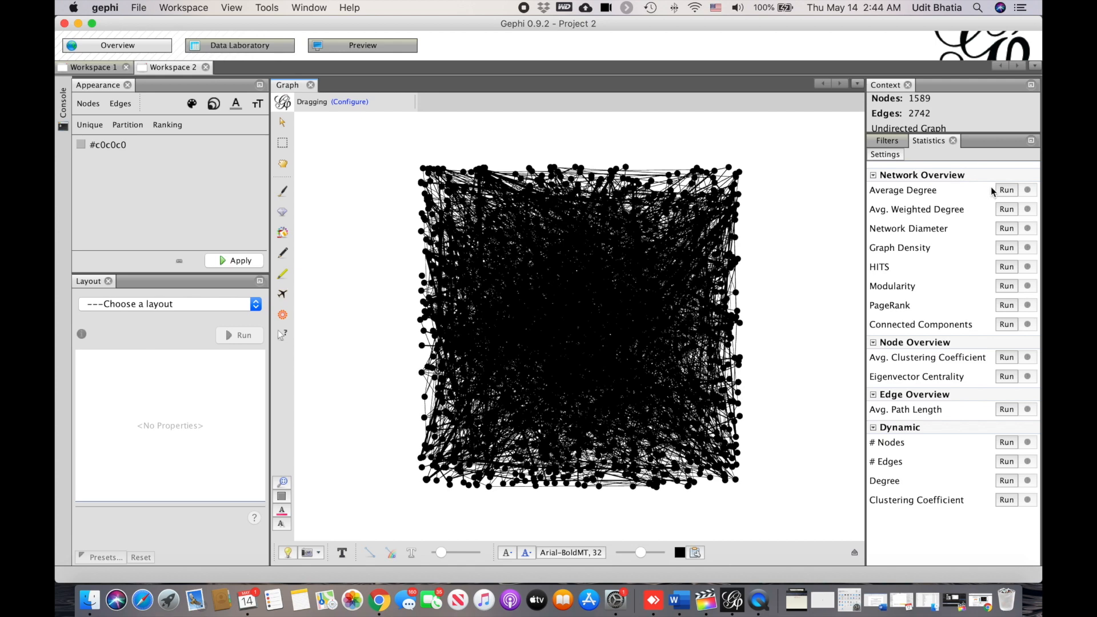
Compute the network's average degree, review the degree distribution report and close it
click(1006, 190)
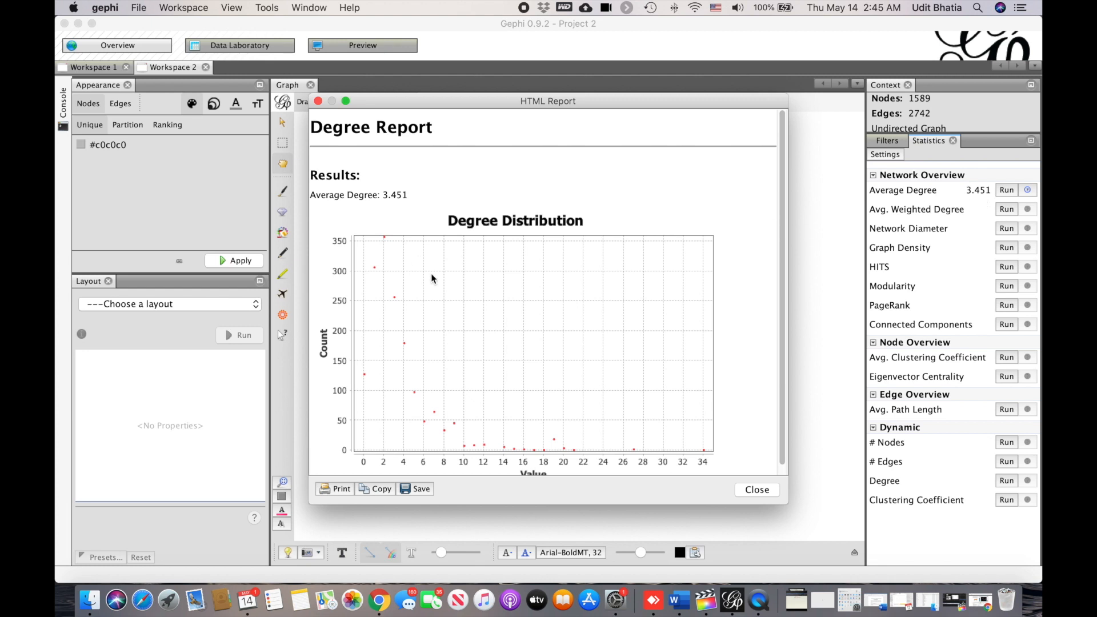
scroll(370, 387, down, 1)
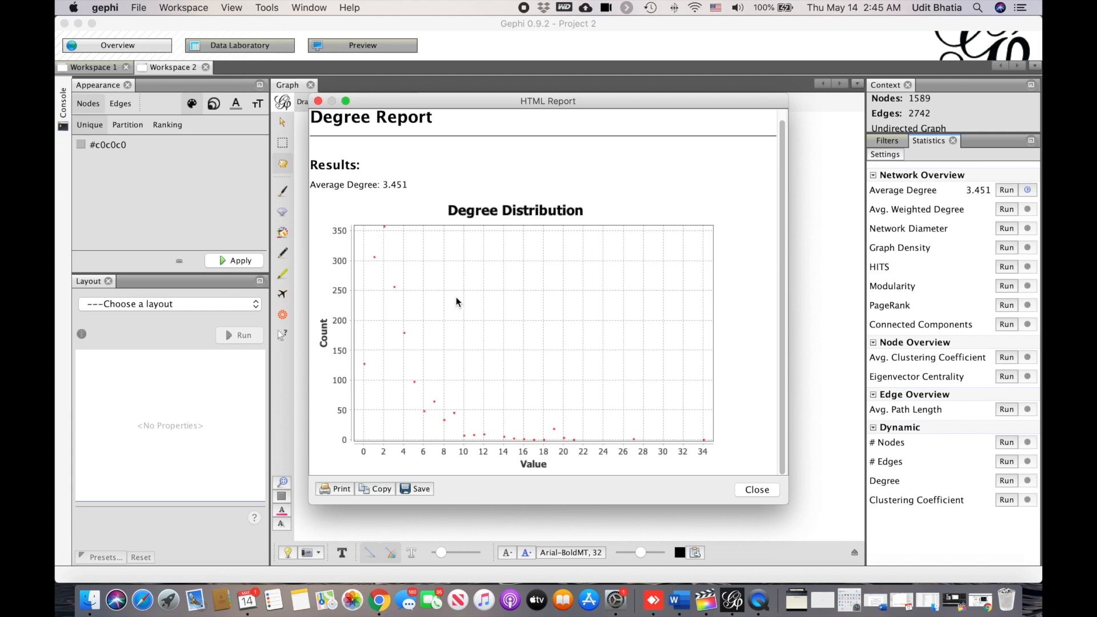
click(318, 101)
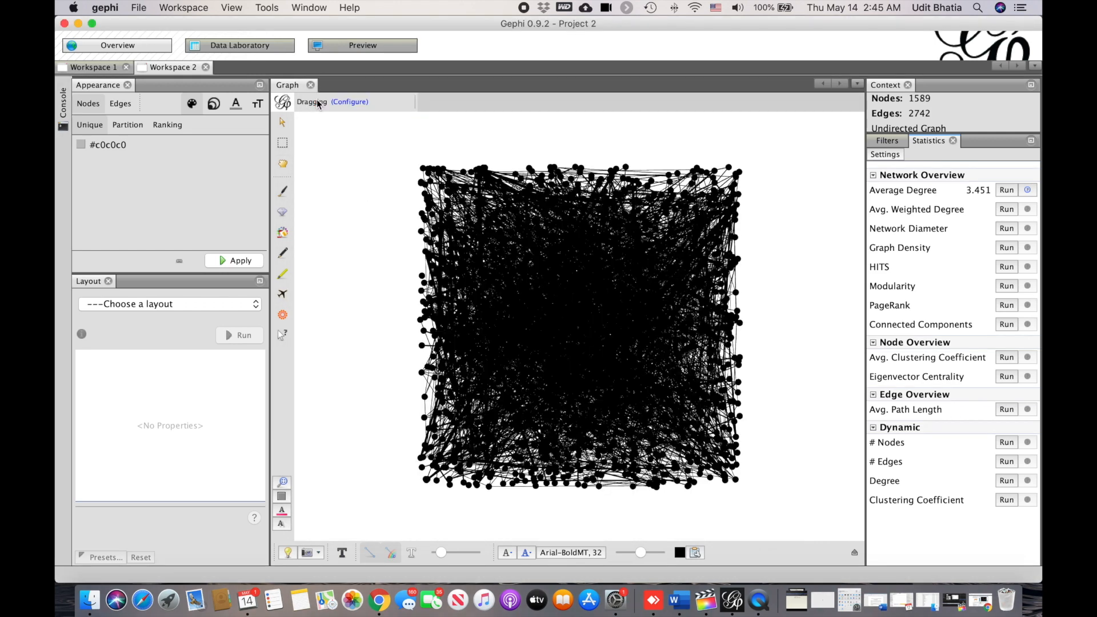
Compute the graph density with the undirected interpretation and close the report
click(1005, 248)
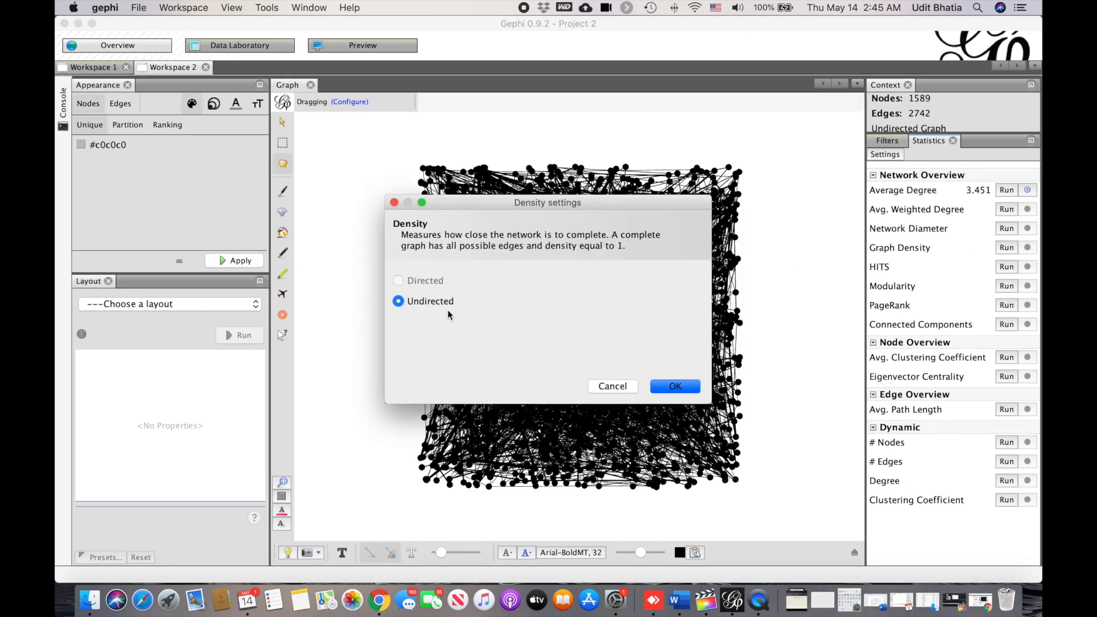
click(686, 388)
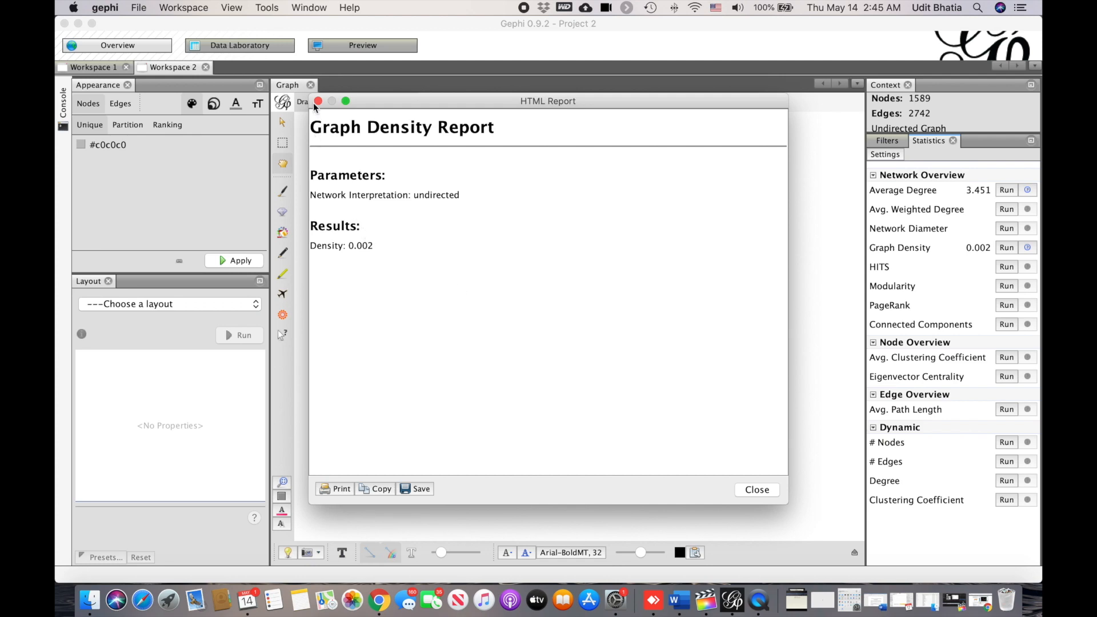
click(318, 101)
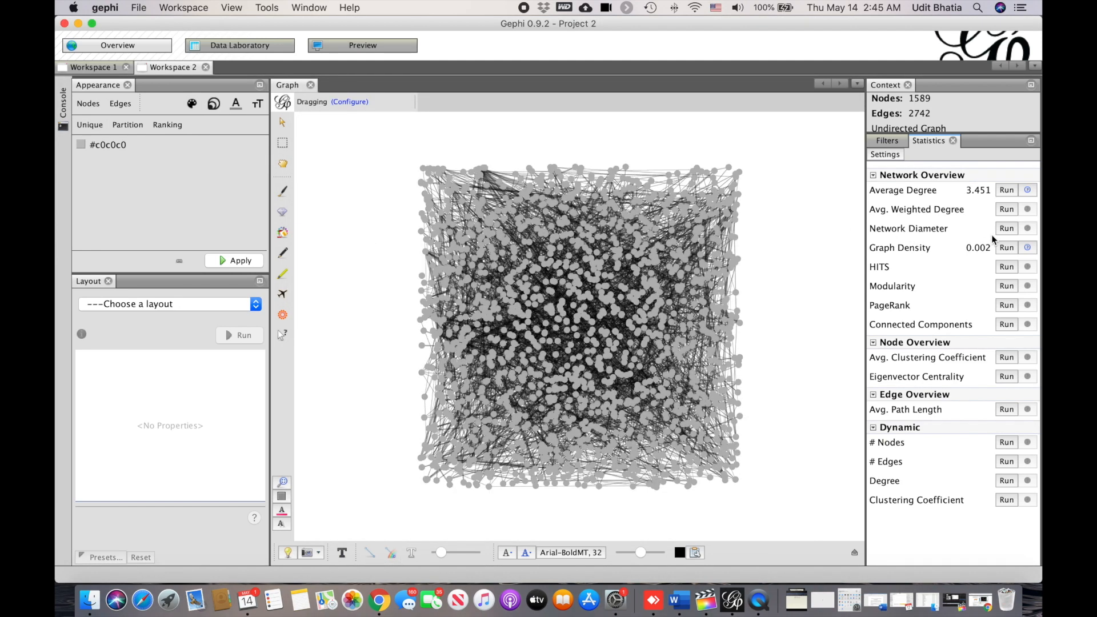
Compute the network diameter as undirected without normalized centralities, review the graph distance report and close it
click(1007, 227)
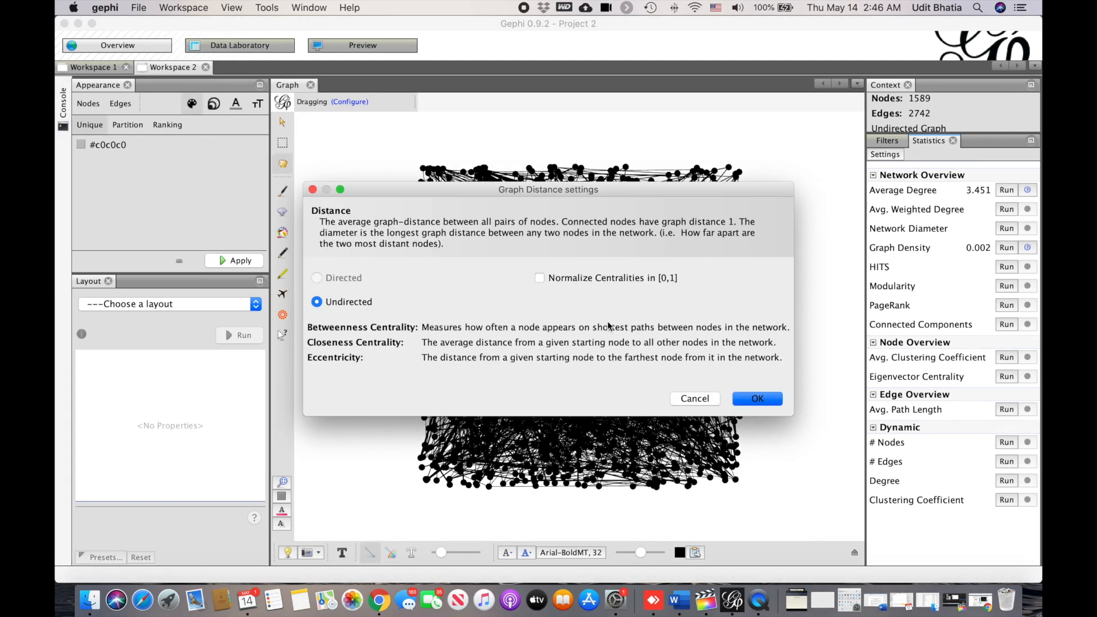
click(755, 396)
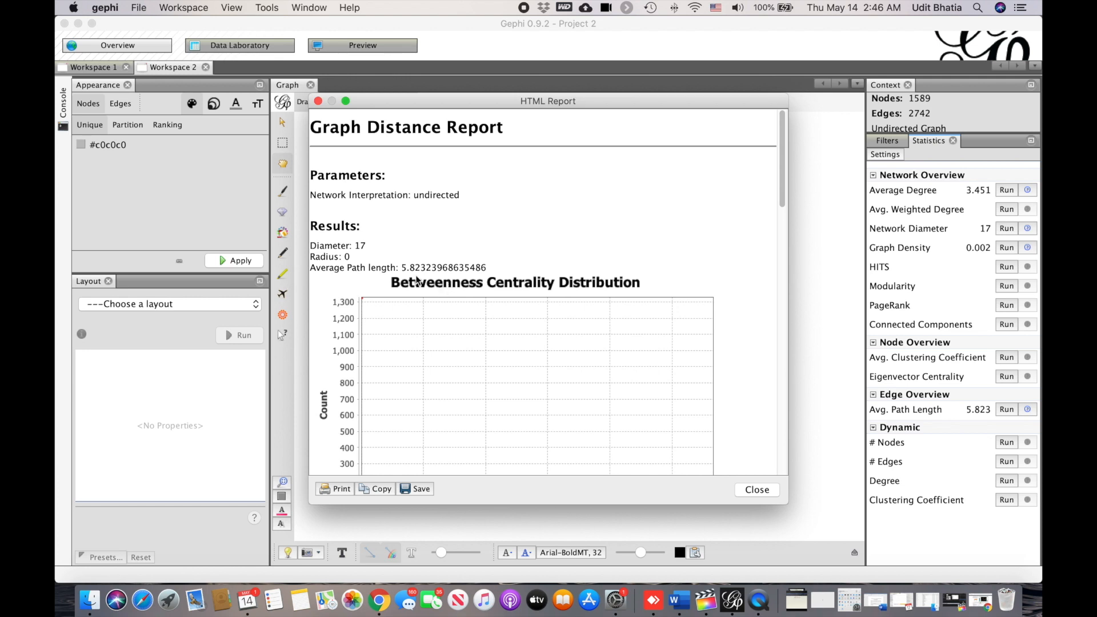
scroll(410, 285, down, 10)
scroll(409, 285, up, 10)
click(317, 102)
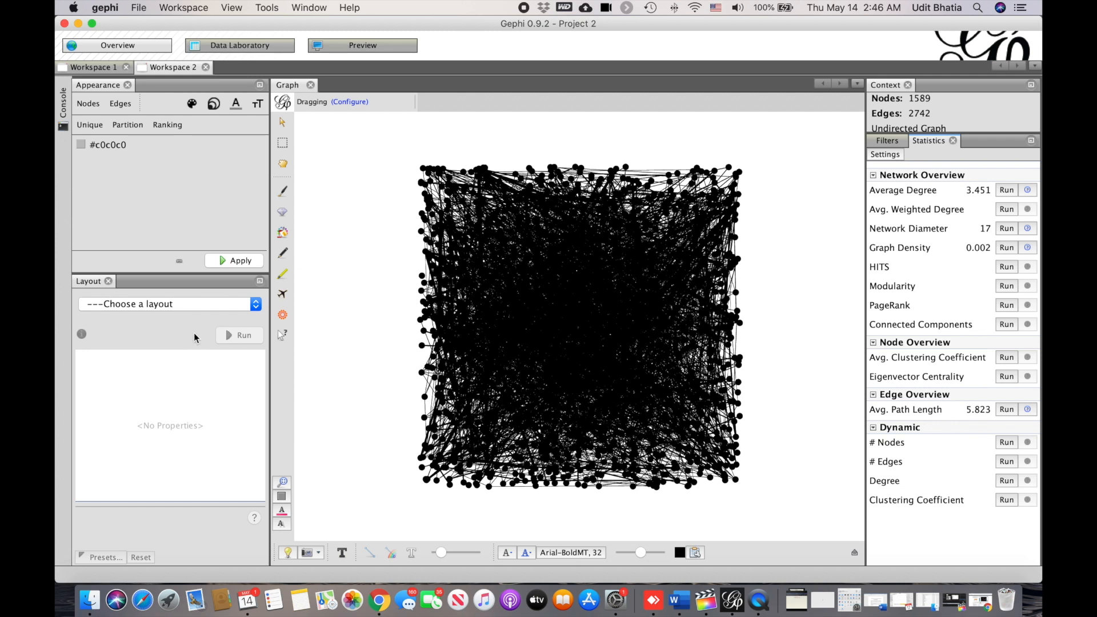
Run the Fruchterman Reingold layout on the graph with its default settings and stop it once the nodes have spread out
click(177, 303)
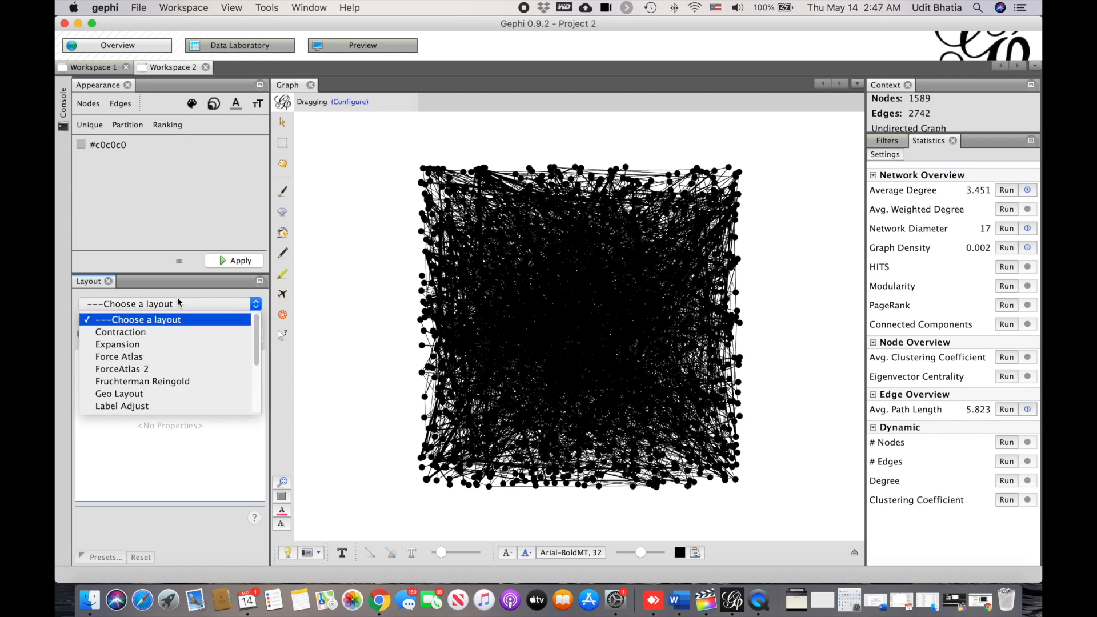
click(170, 381)
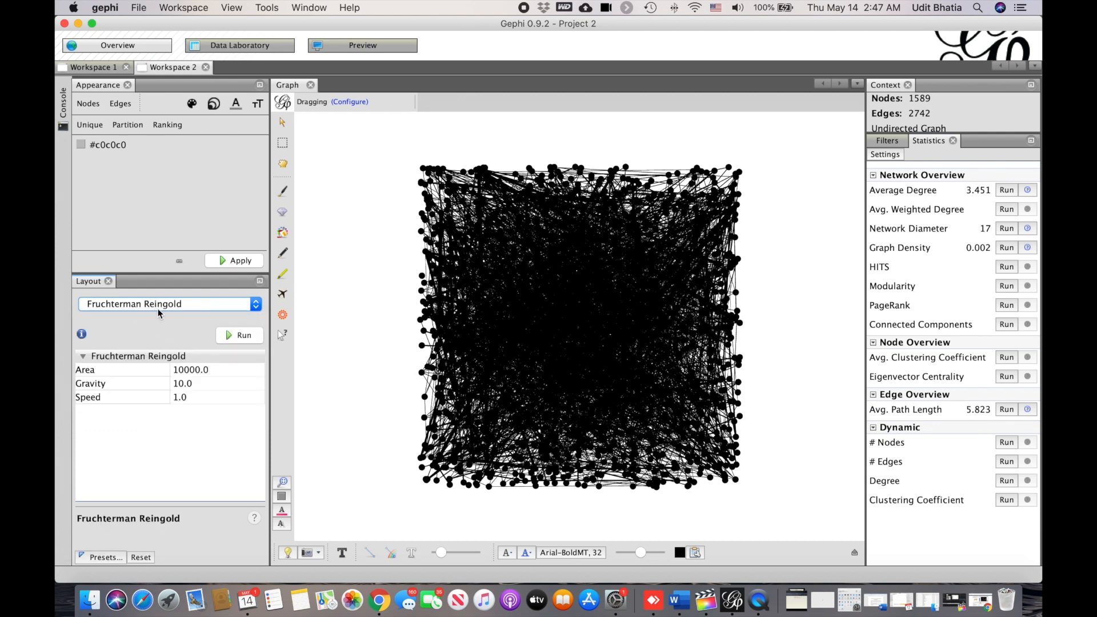
click(228, 335)
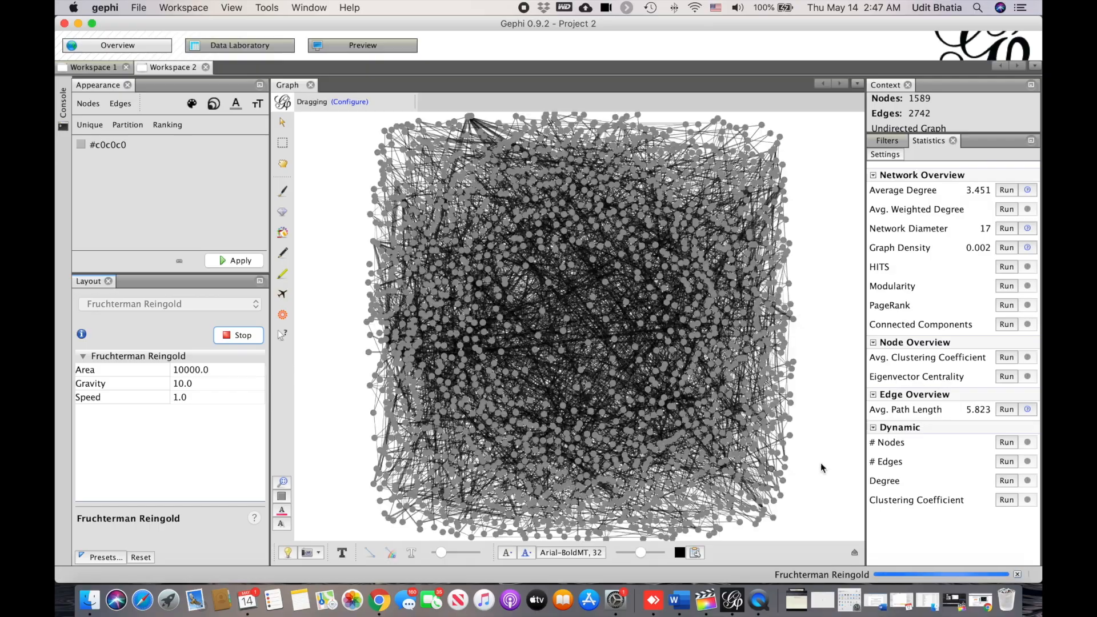
scroll(667, 386, down, 10)
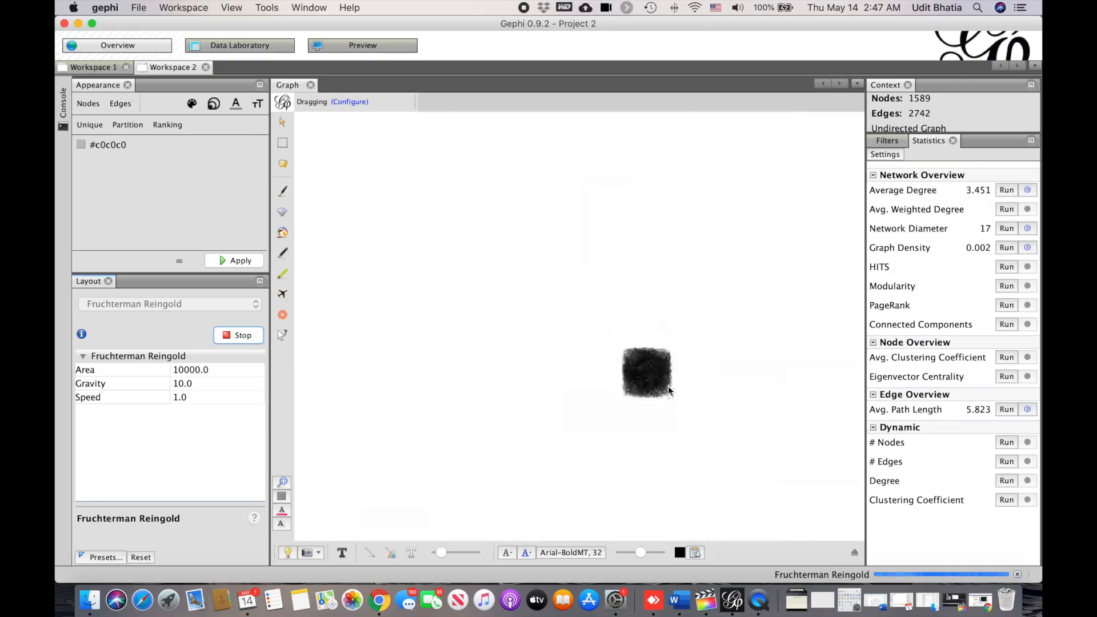
scroll(669, 391, up, 5)
scroll(604, 358, up, 3)
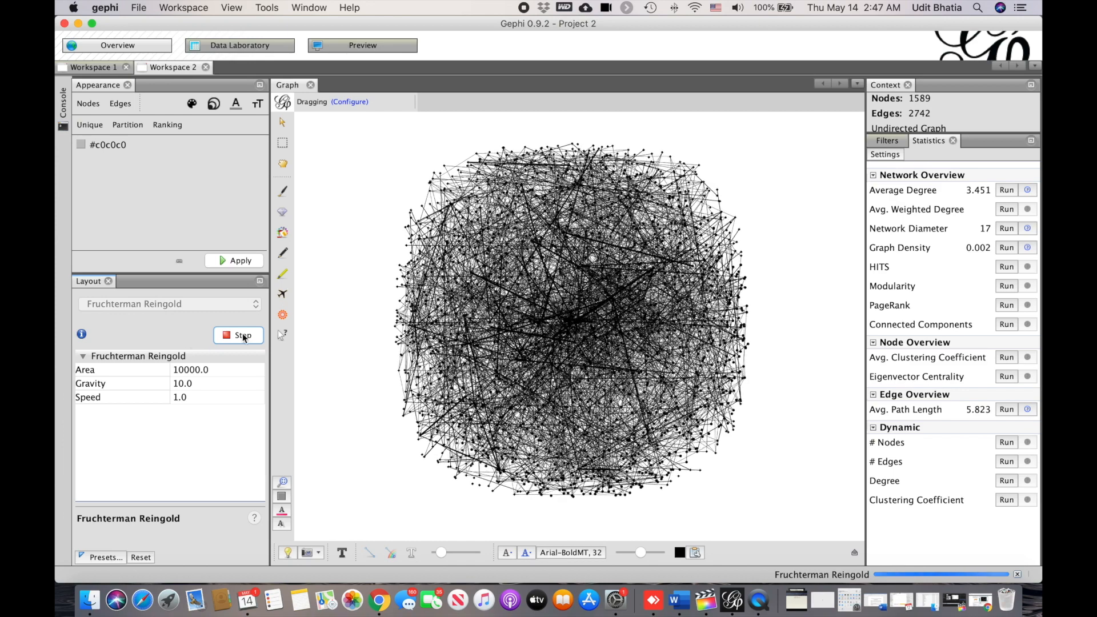
click(243, 335)
Apply the ForceAtlas 2 layout with default settings, running it twice and stopping it each time
click(200, 304)
click(148, 369)
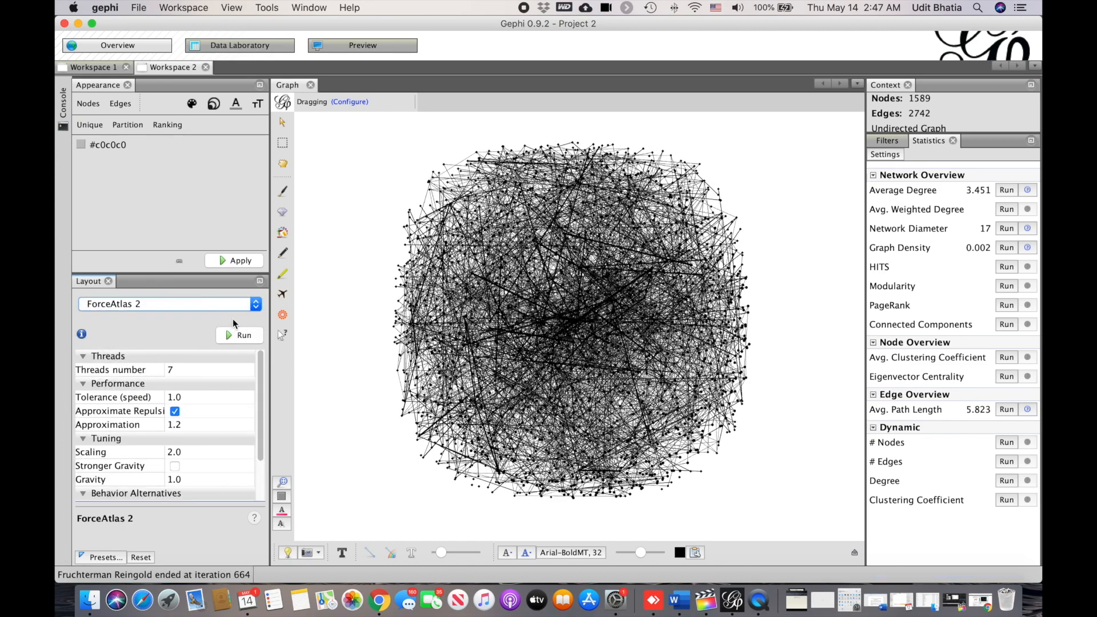
click(239, 334)
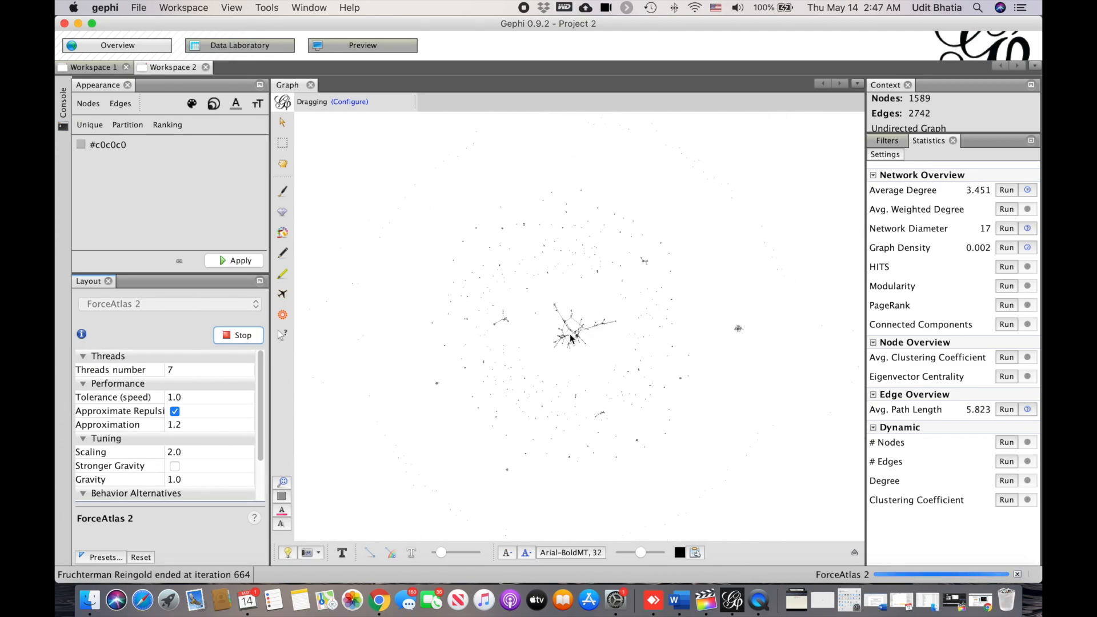
click(243, 335)
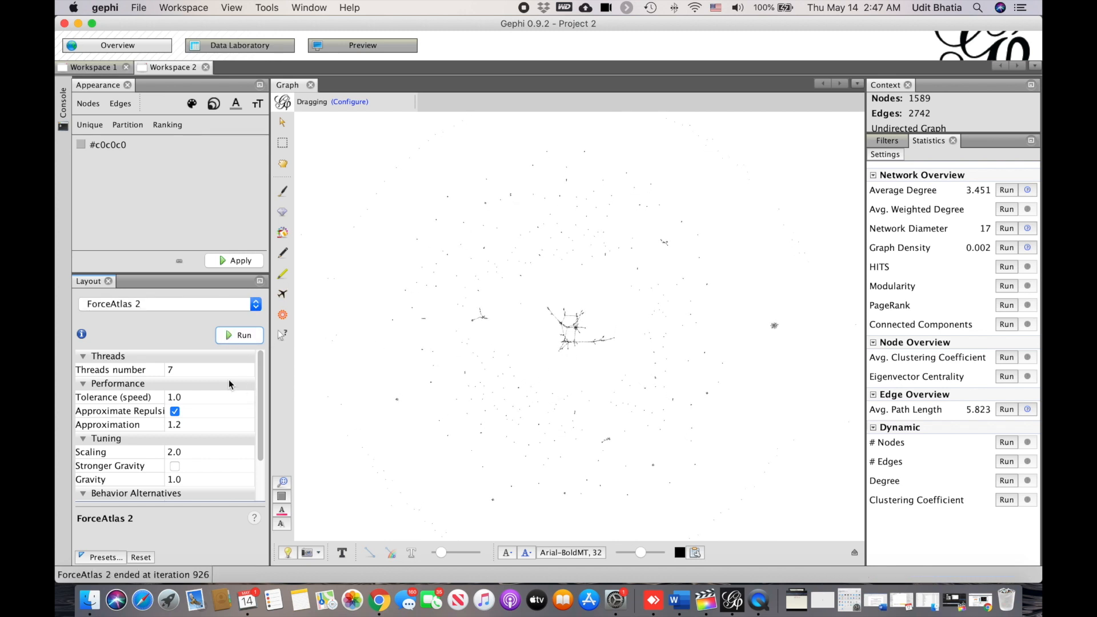
click(234, 334)
click(234, 335)
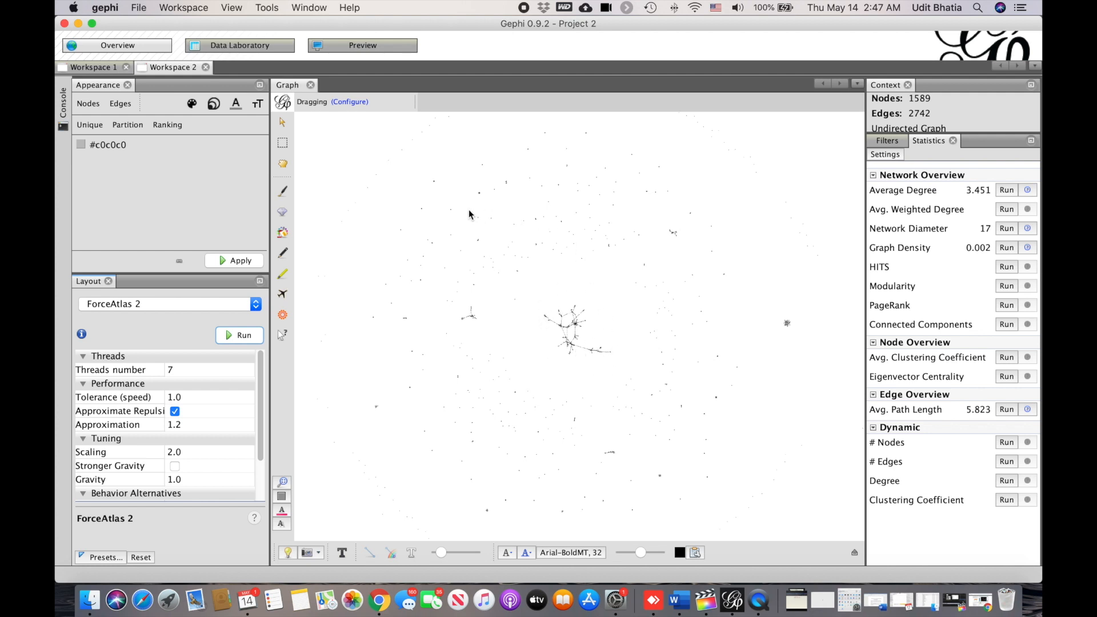
Examine one of the small isolated node clusters in the ForceAtlas 2 layout up close
scroll(468, 214, up, 10)
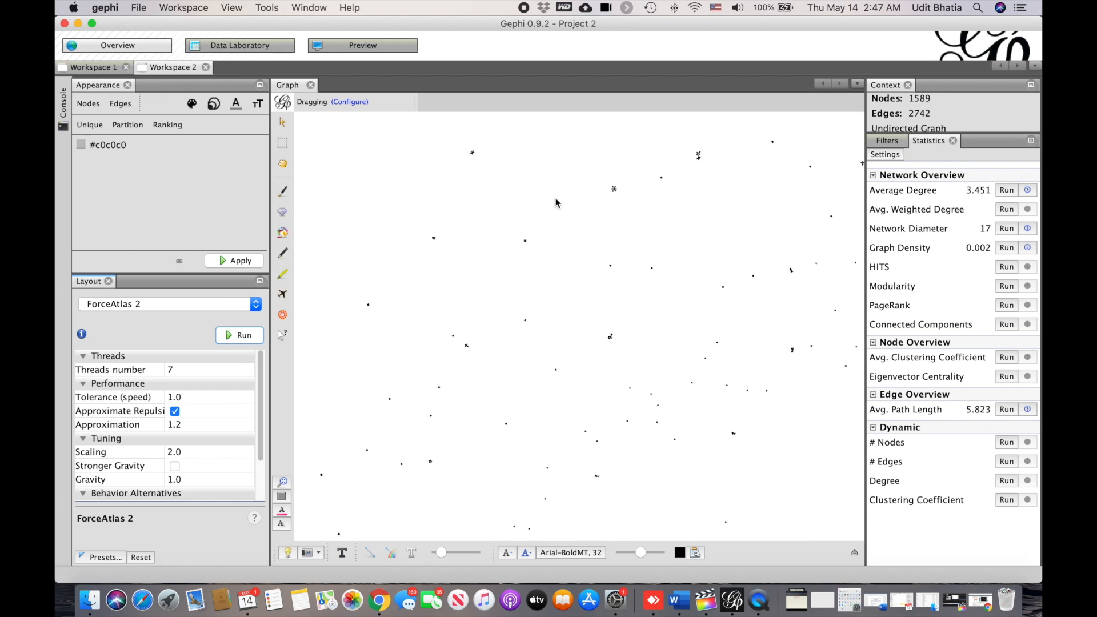
scroll(555, 234, up, 10)
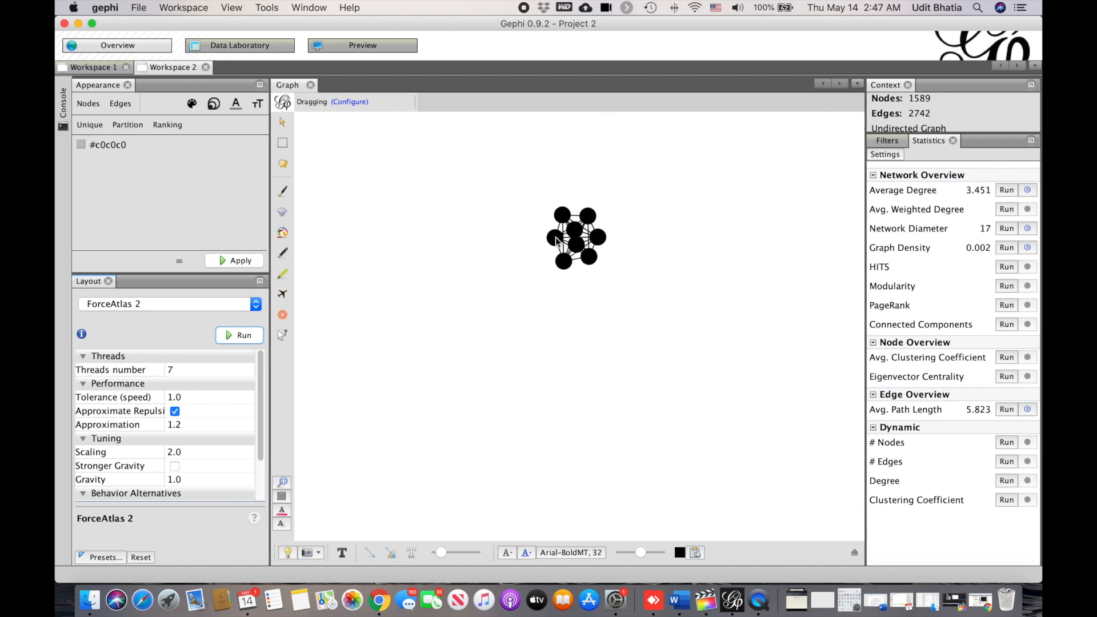
scroll(556, 238, down, 10)
scroll(555, 238, up, 10)
scroll(626, 407, up, 4)
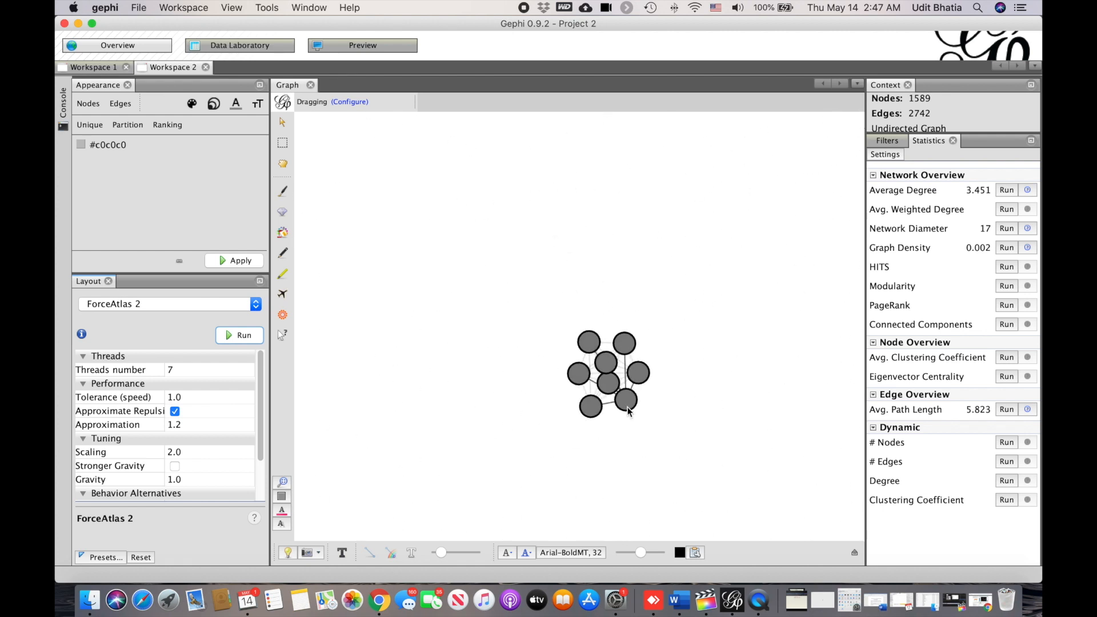
Recentre the graph and examine the large connected component in the middle of the ForceAtlas 2 layout against the surrounding small clusters
scroll(628, 410, down, 8)
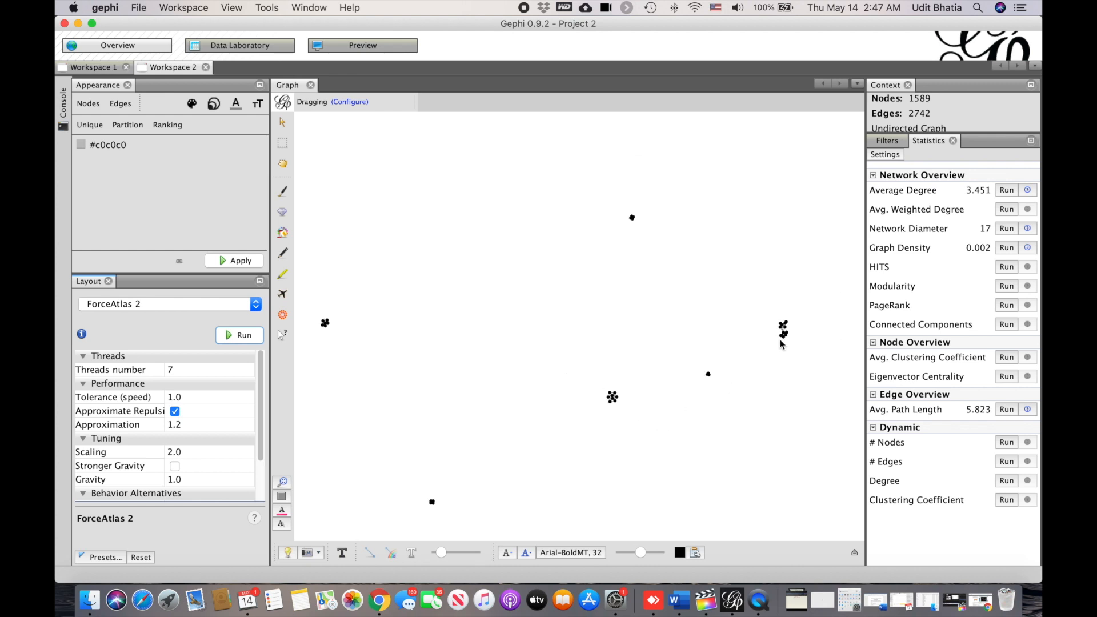
scroll(793, 327, up, 5)
scroll(793, 328, down, 10)
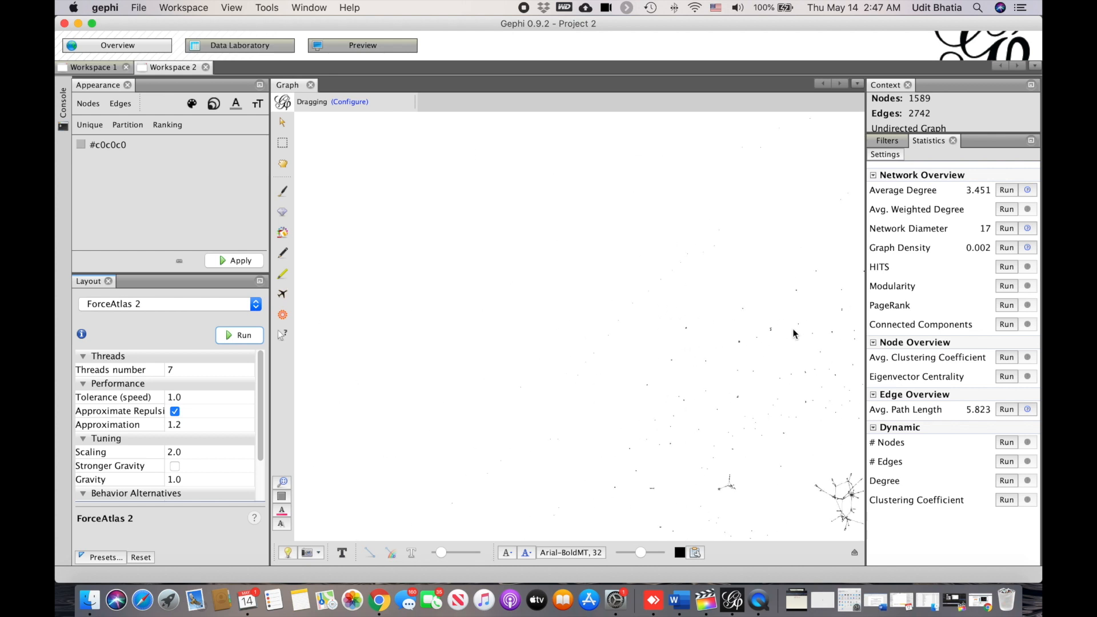
scroll(793, 328, down, 1)
click(776, 393)
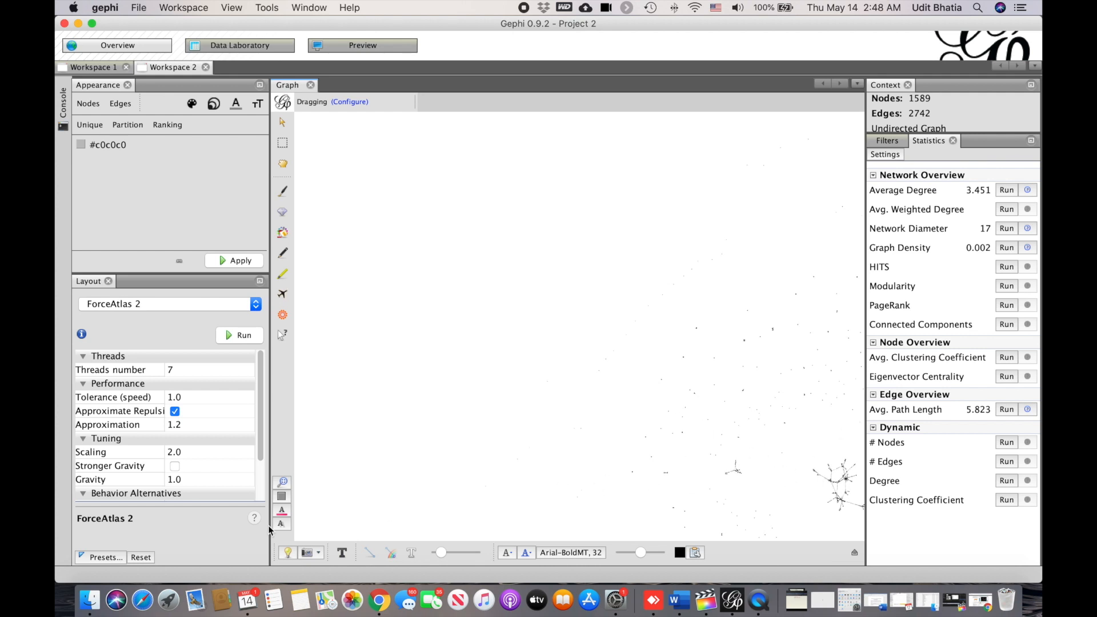
click(282, 481)
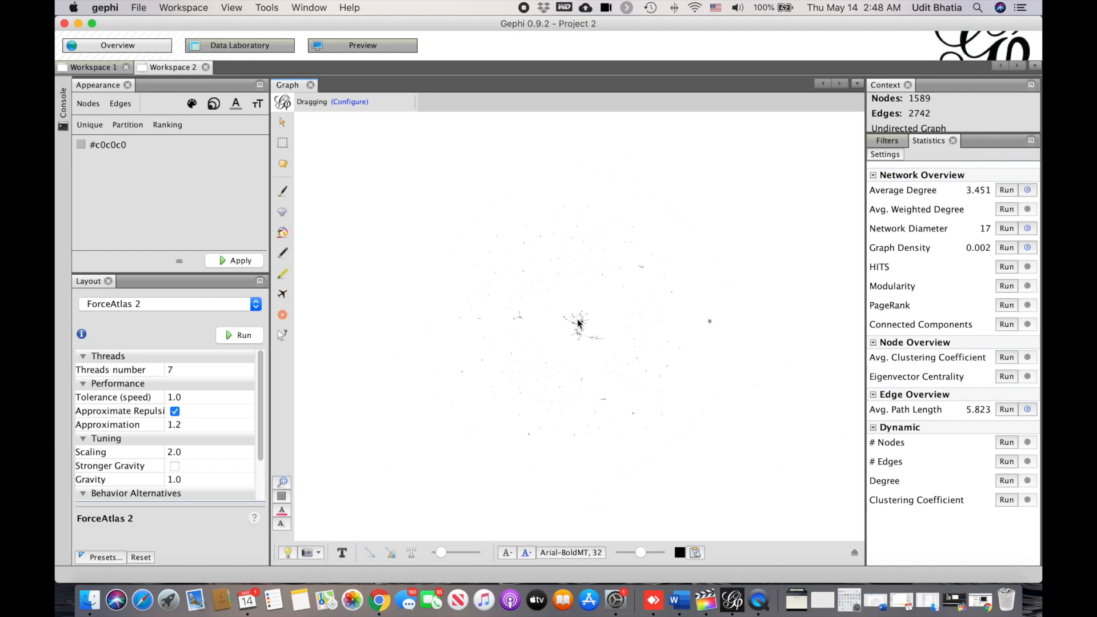
scroll(578, 323, up, 5)
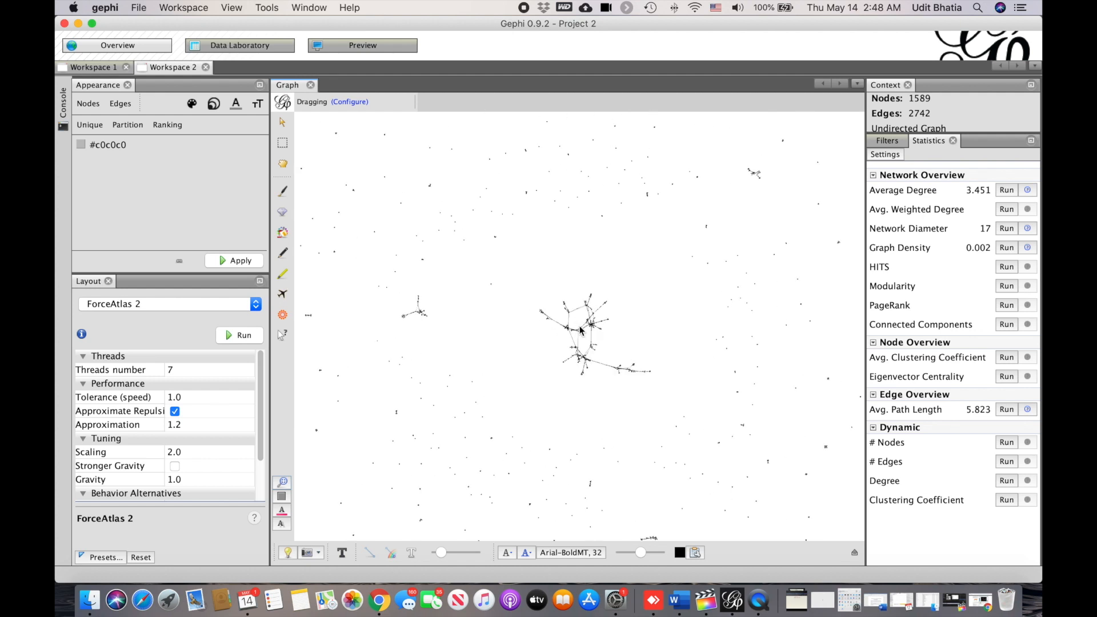
scroll(580, 330, up, 3)
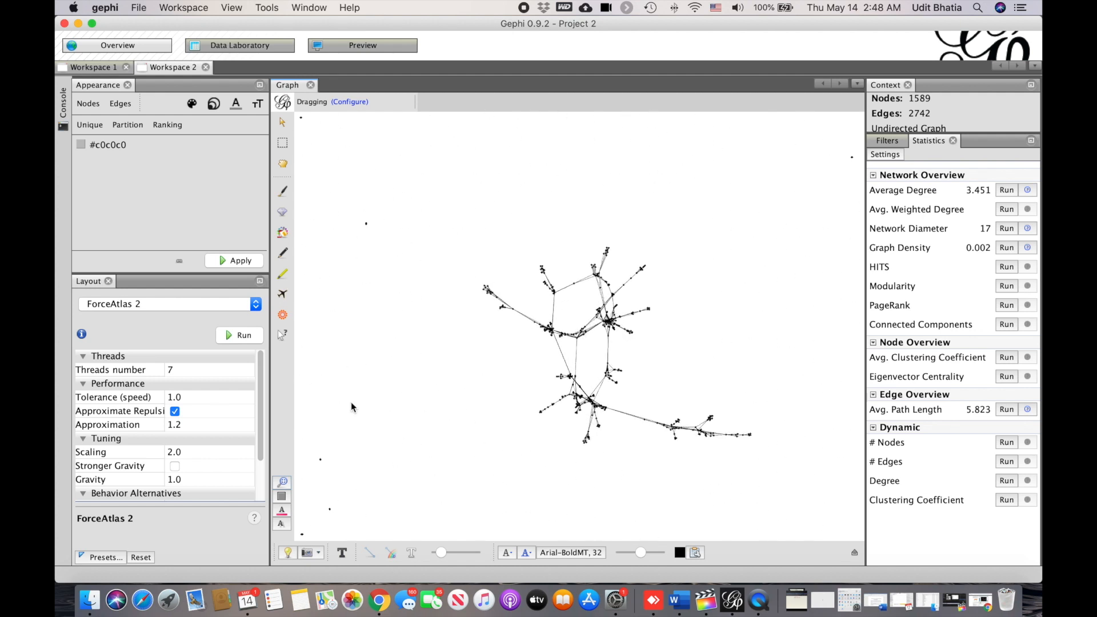
click(280, 483)
scroll(587, 344, up, 5)
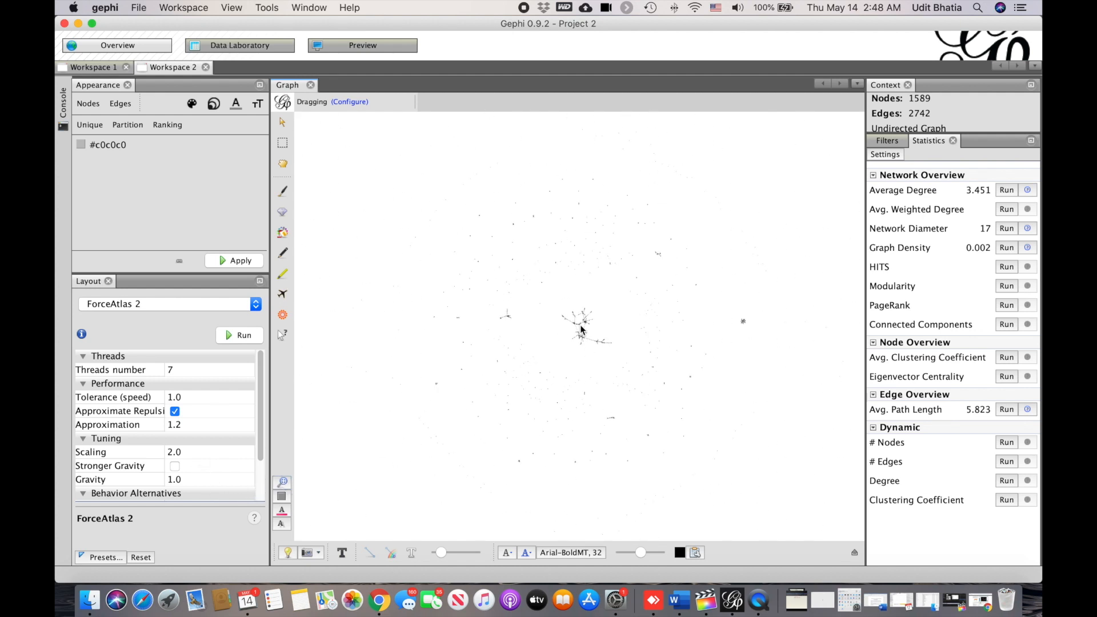
scroll(580, 330, up, 3)
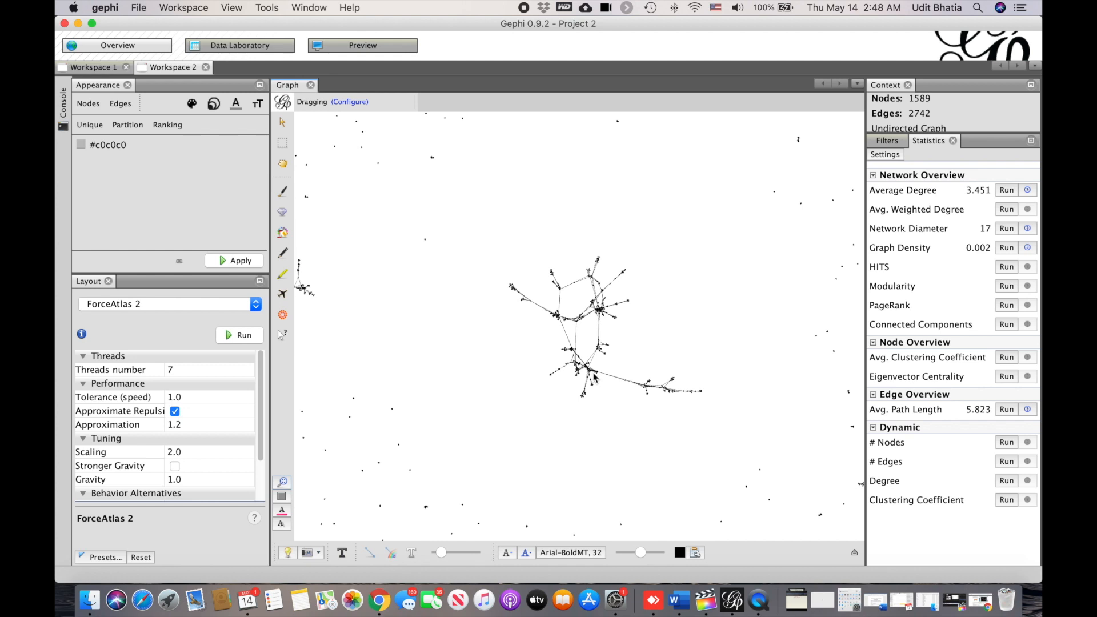
scroll(594, 377, down, 5)
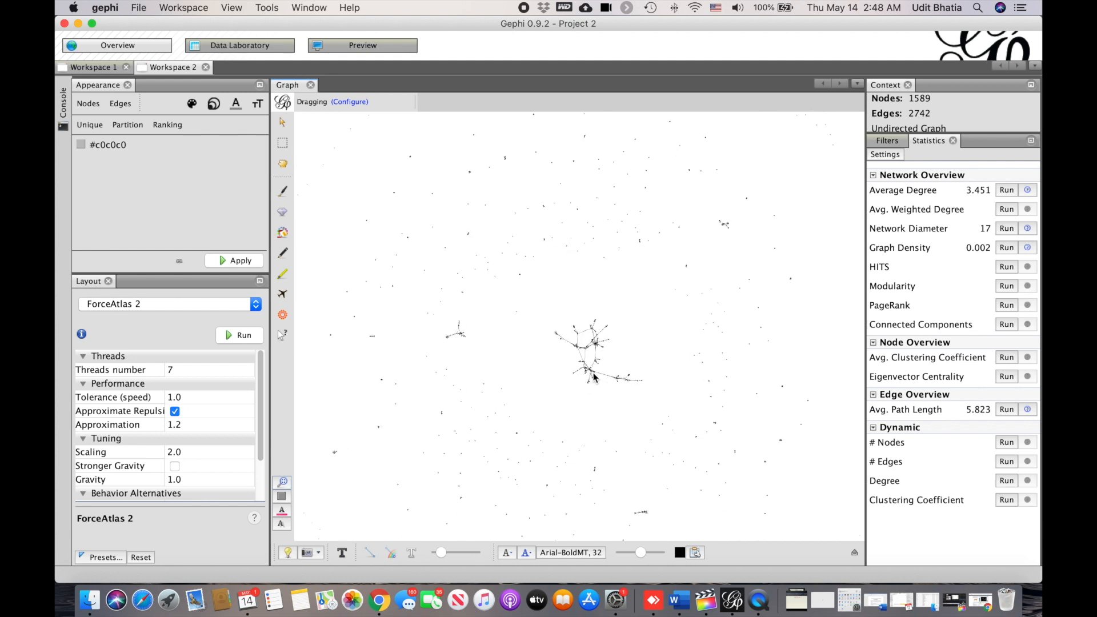
scroll(609, 338, up, 3)
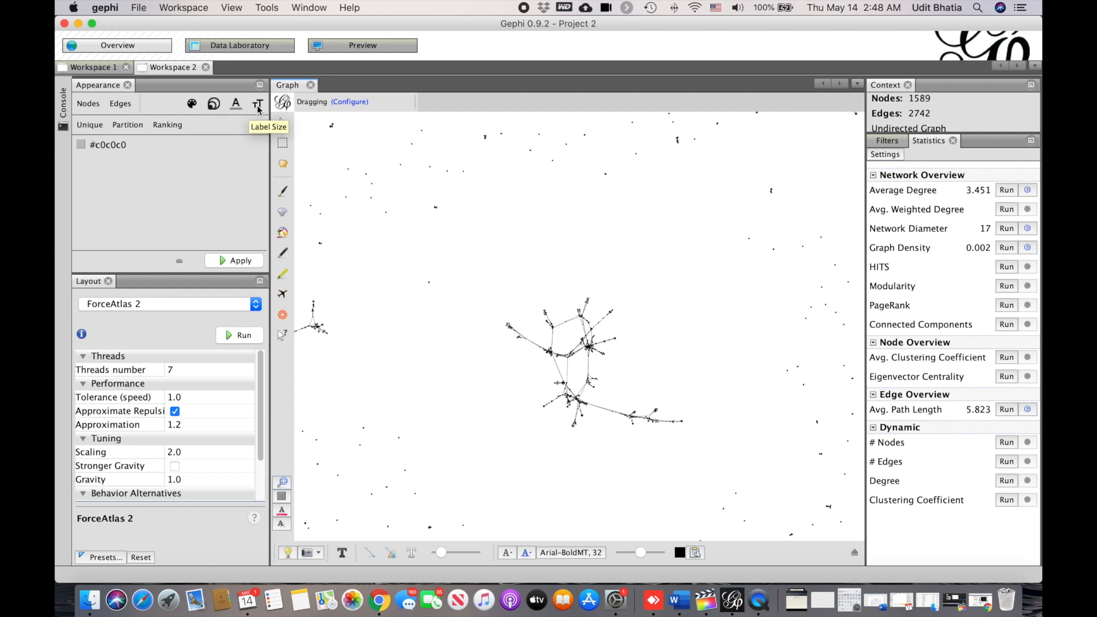
Size the nodes by a Degree ranking with minimum size 1 and maximum size 300
click(214, 105)
click(122, 126)
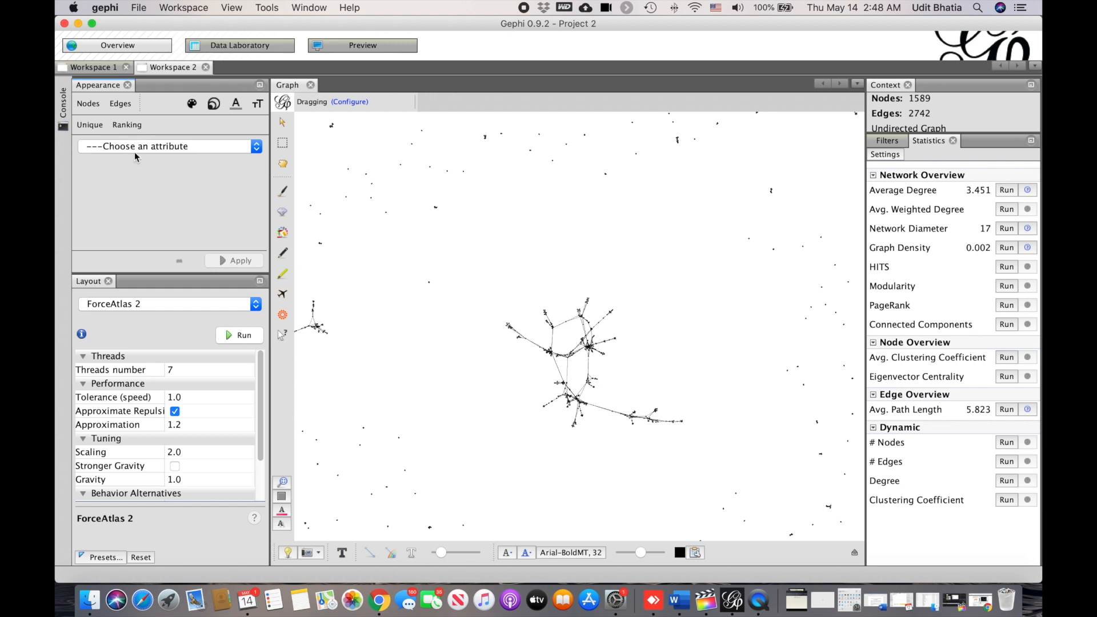
click(135, 151)
click(135, 163)
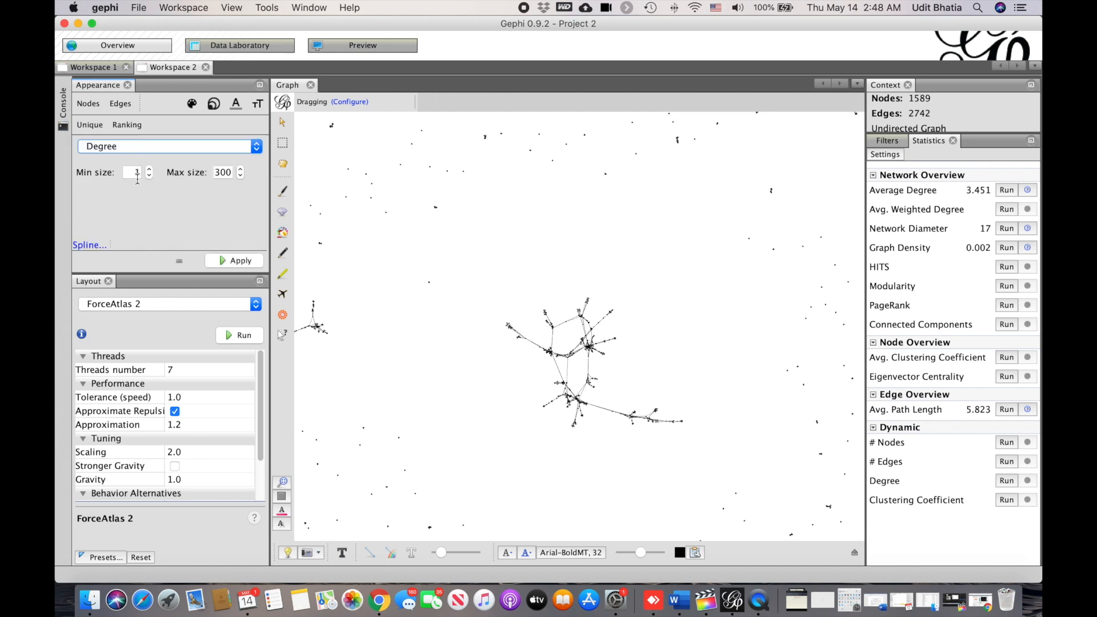
click(250, 261)
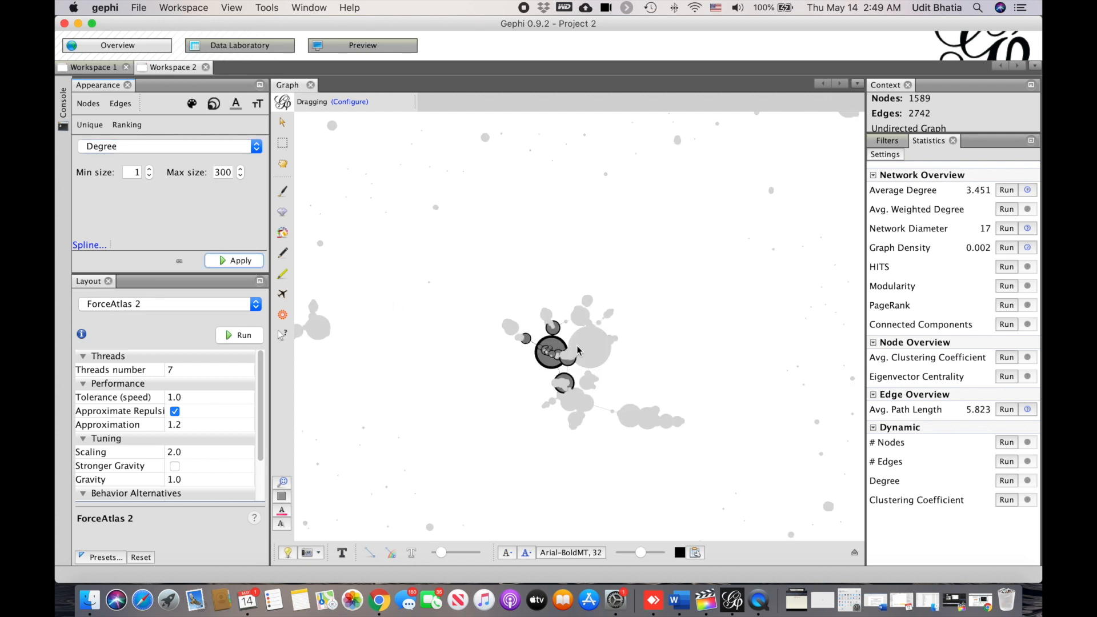
Pull two large hub nodes out to either side of the central component and move two hubs away from the smaller neighbouring cluster
drag(599, 354, 688, 330)
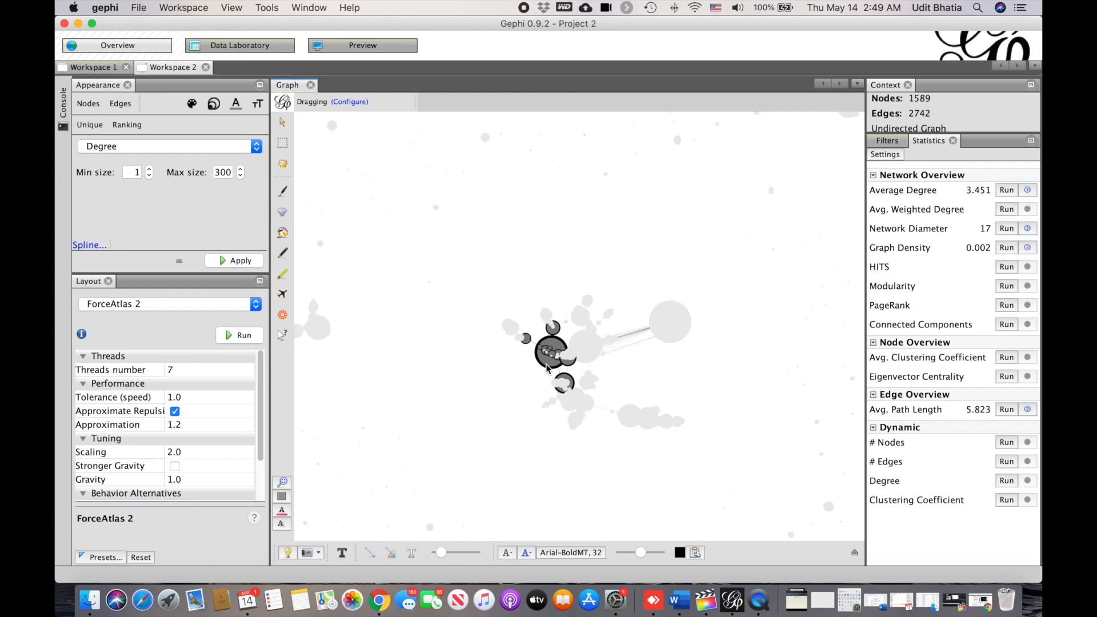
drag(546, 368, 464, 396)
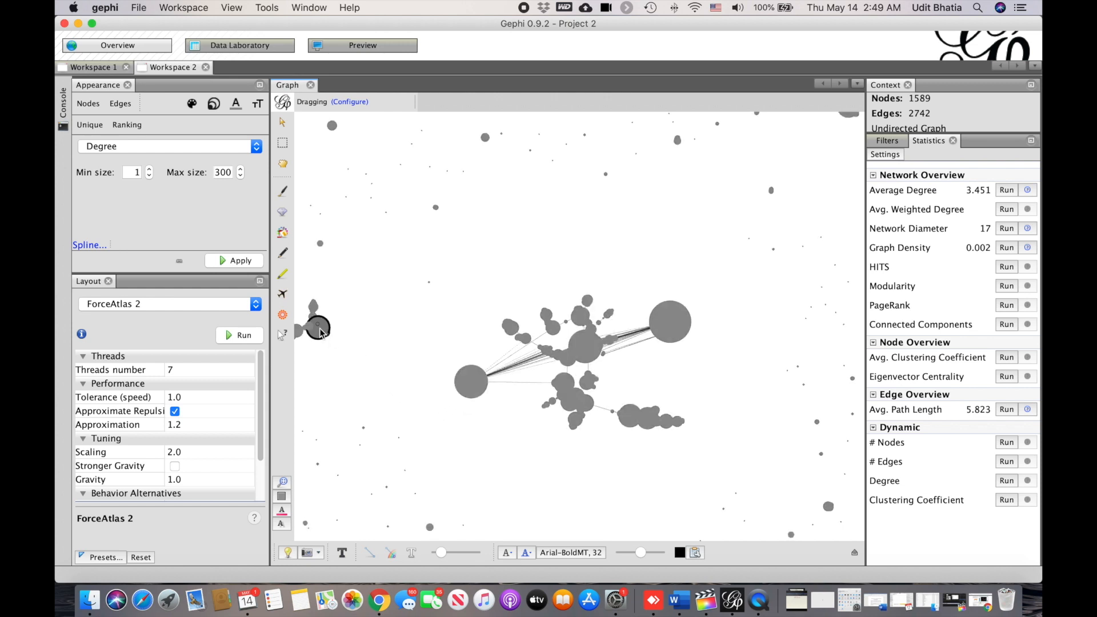
drag(314, 321, 409, 375)
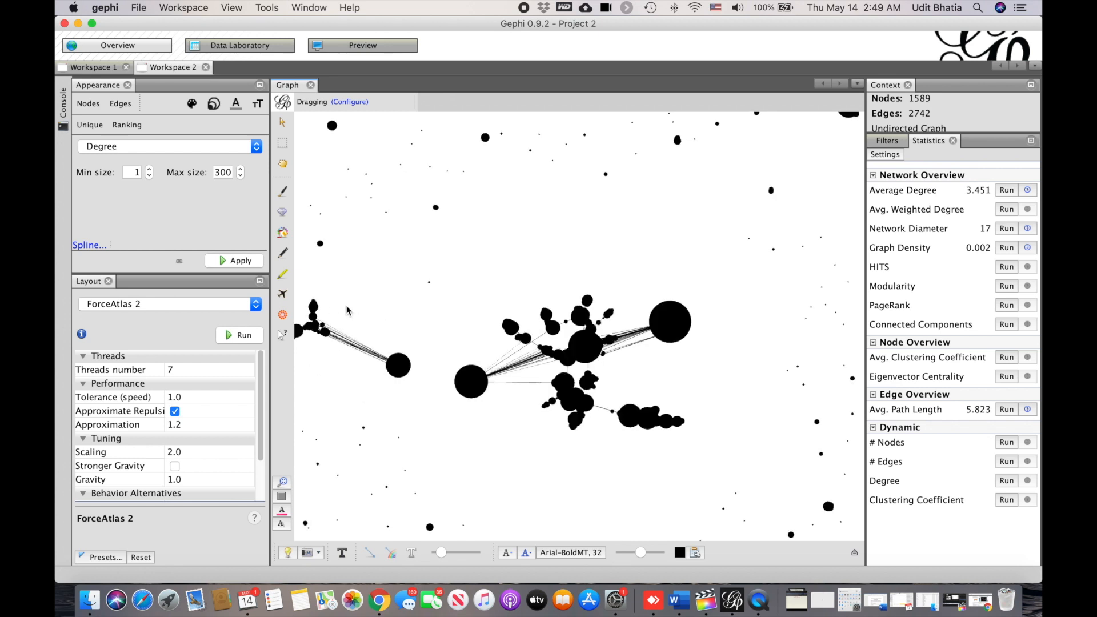
drag(307, 341, 344, 378)
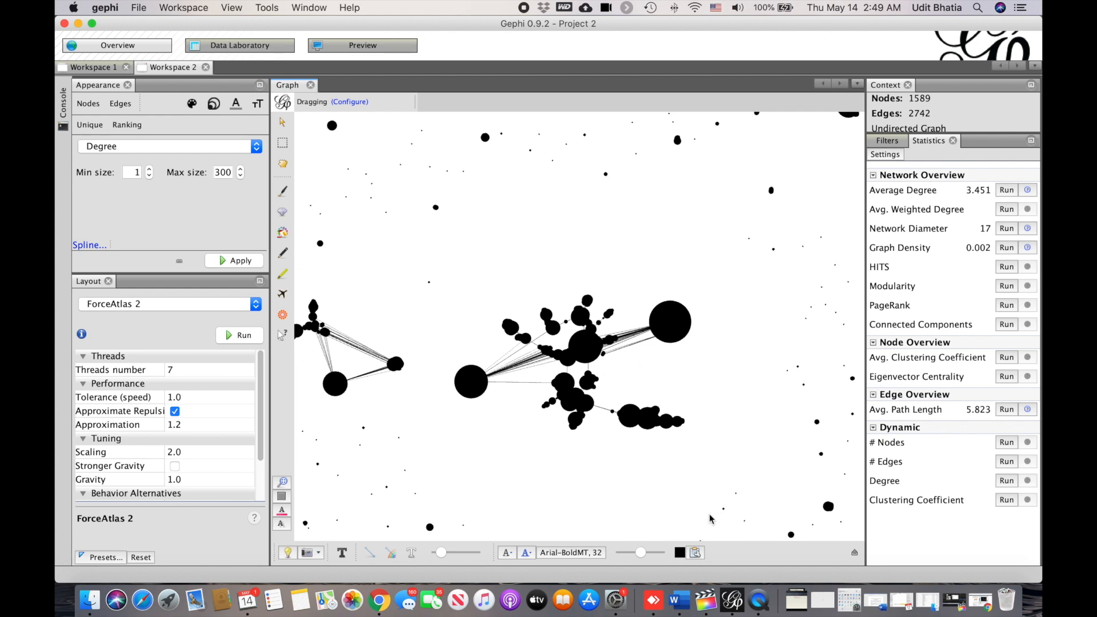
Keep Label as the displayed node attribute in the label text settings and show the node labels on the graph
click(698, 552)
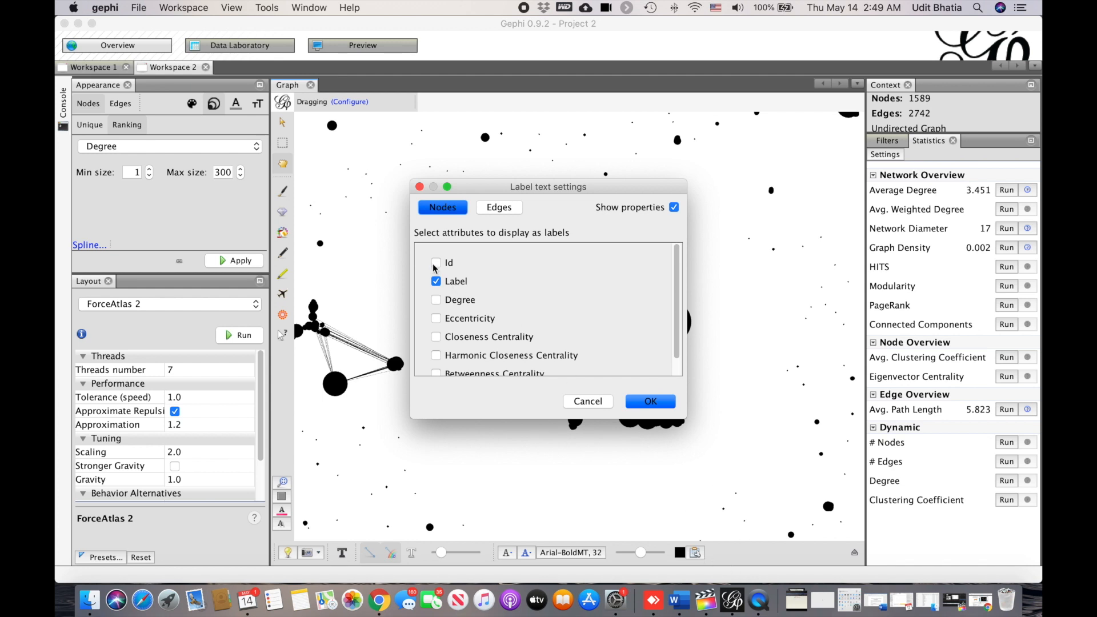
click(650, 402)
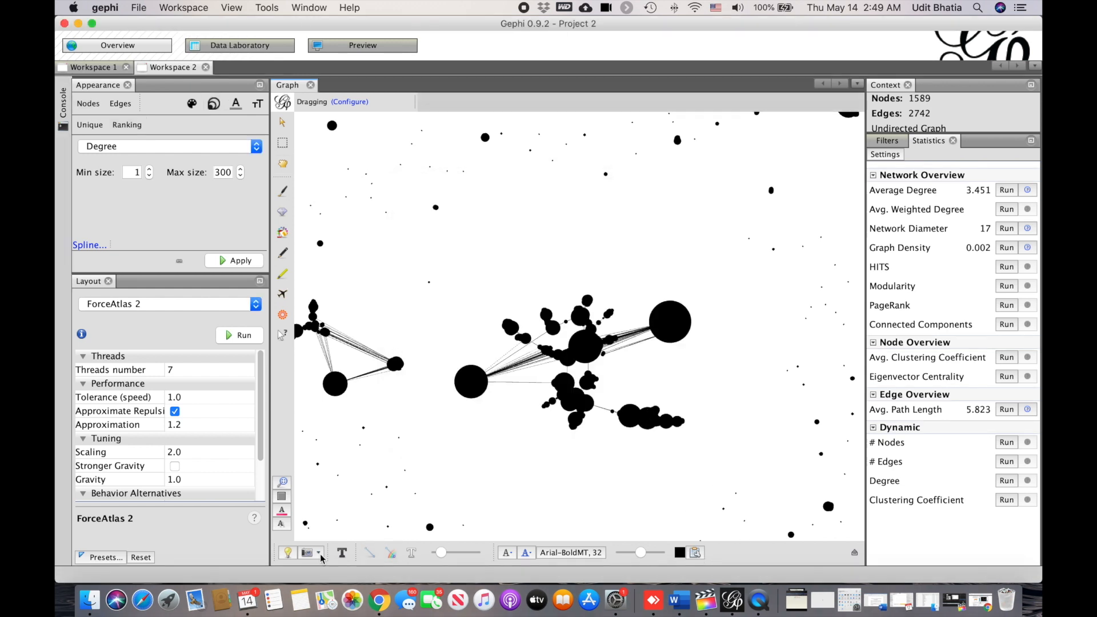
click(342, 552)
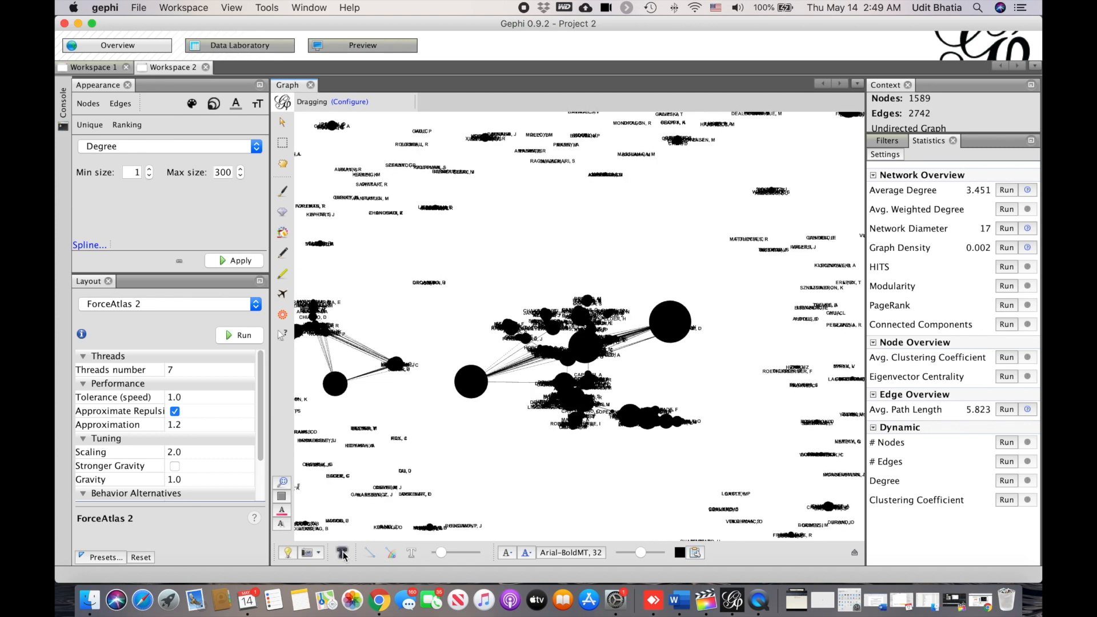
click(342, 552)
click(342, 552)
click(342, 552)
click(343, 552)
Move three of the largest labelled hub nodes clear of the central cluster to expose their labels and connections
drag(674, 317, 661, 253)
scroll(661, 270, up, 2)
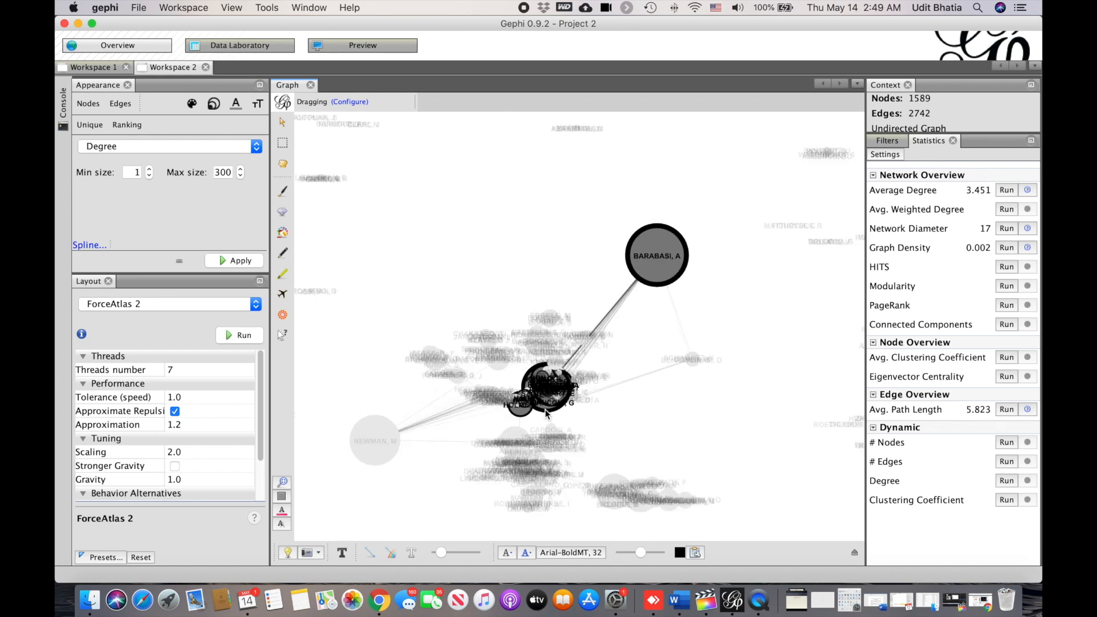
drag(546, 417, 716, 450)
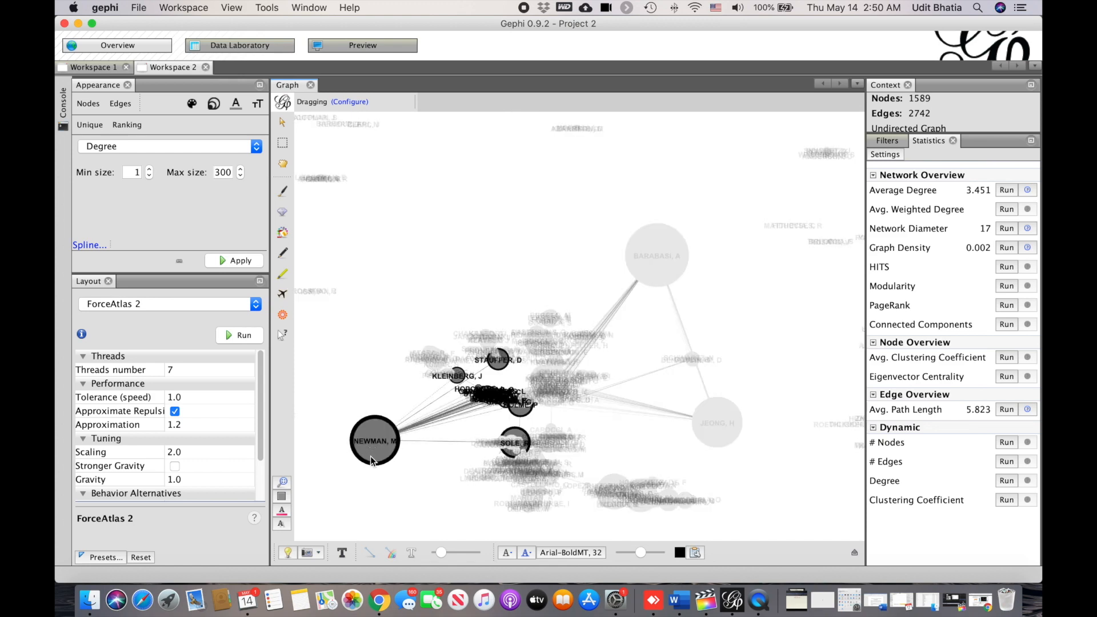
drag(370, 445, 408, 247)
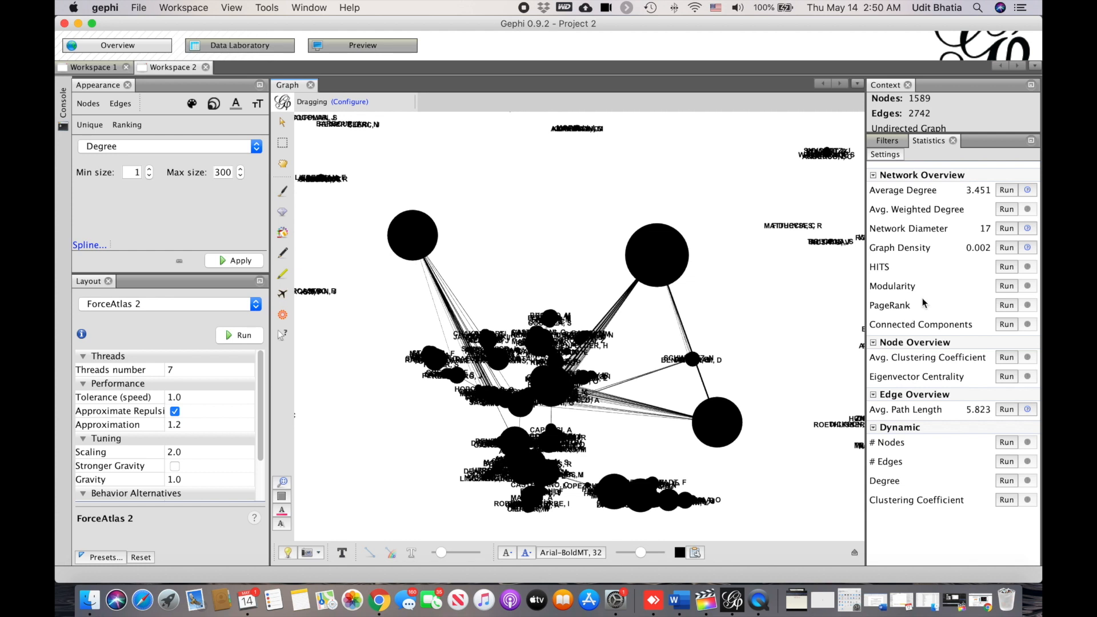
Compute modularity with Randomize, Use weights and resolution 1.0, review the report's results and size distribution, and close it
click(1007, 287)
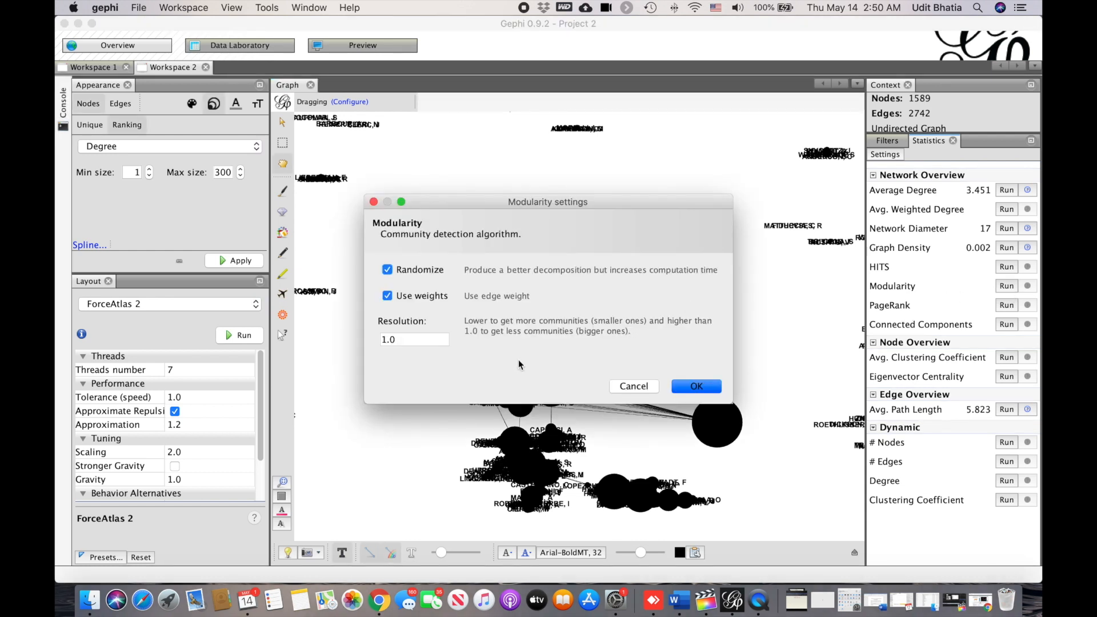
click(707, 386)
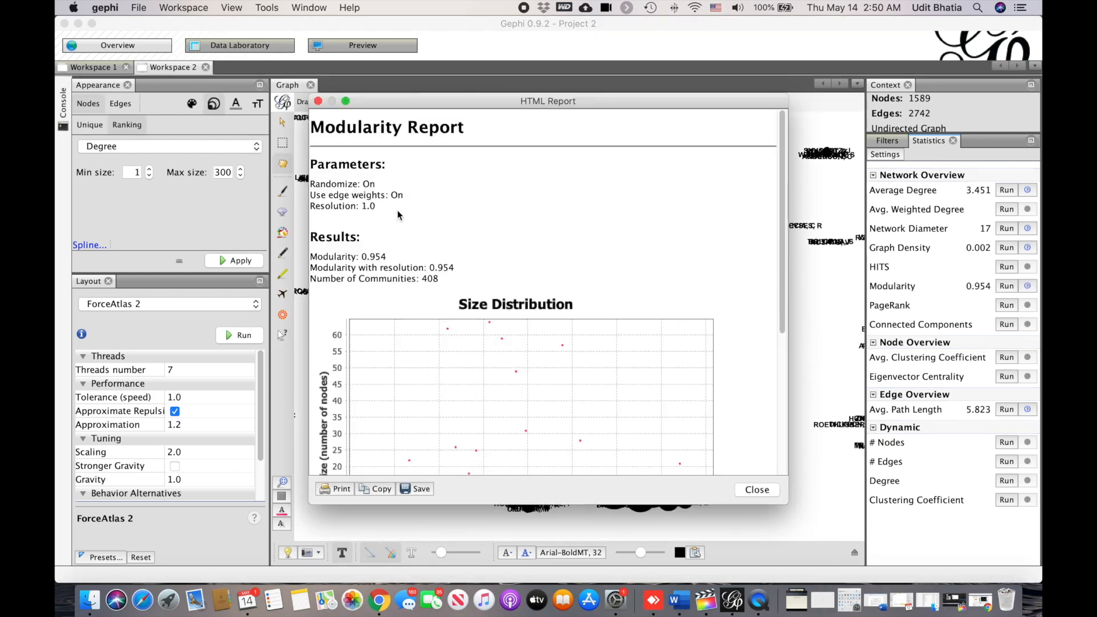
scroll(394, 208, down, 5)
scroll(395, 210, up, 5)
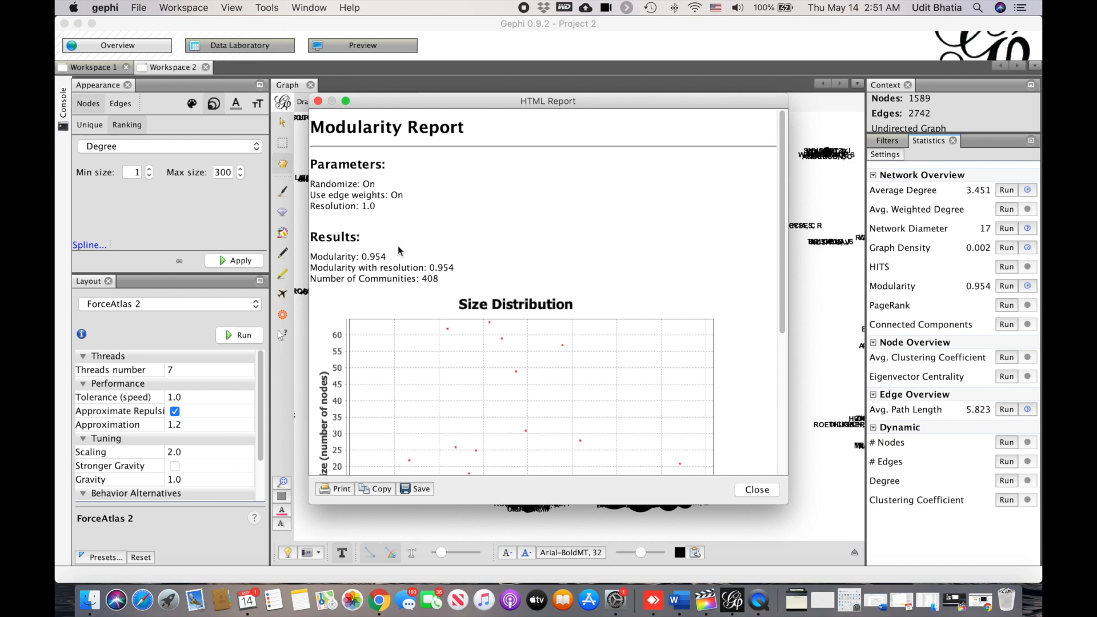
scroll(402, 246, down, 5)
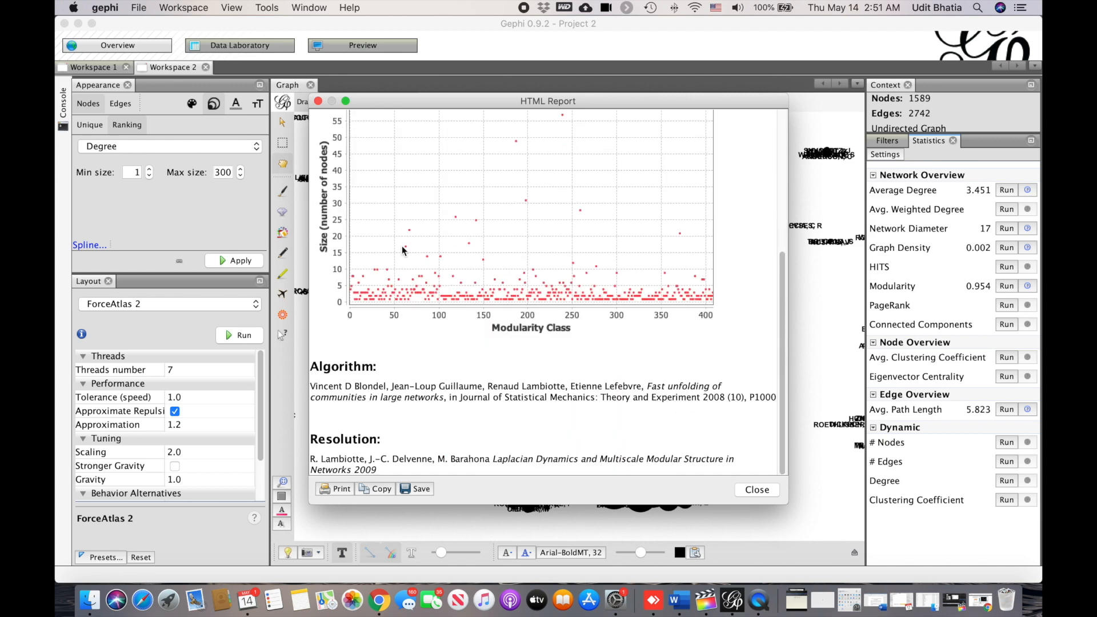
scroll(403, 250, up, 5)
scroll(403, 250, down, 5)
scroll(404, 250, up, 5)
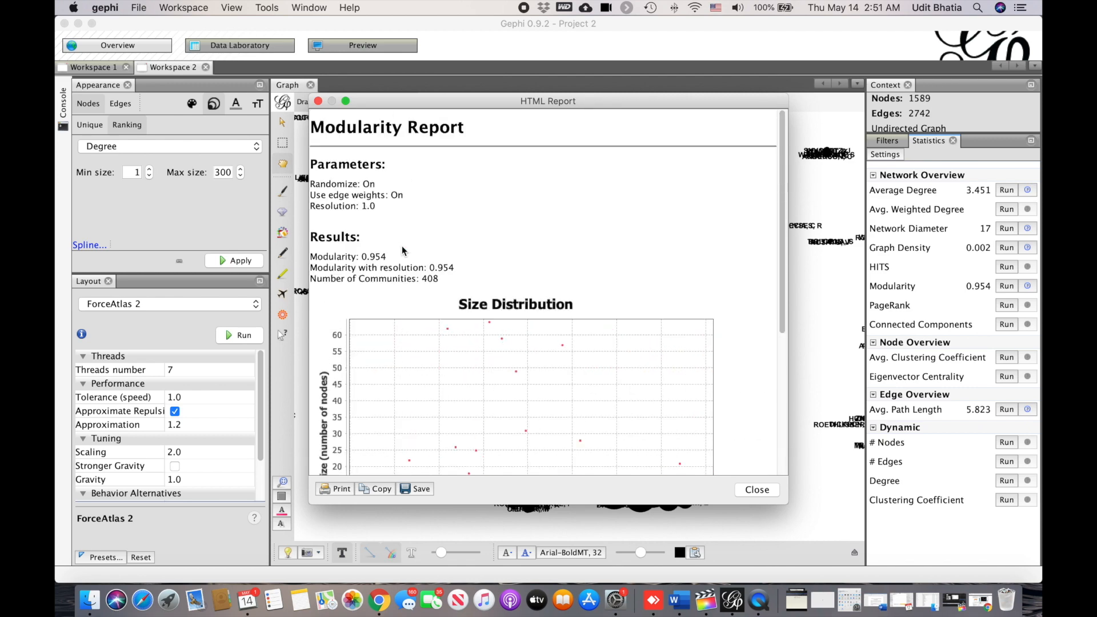
scroll(402, 250, down, 5)
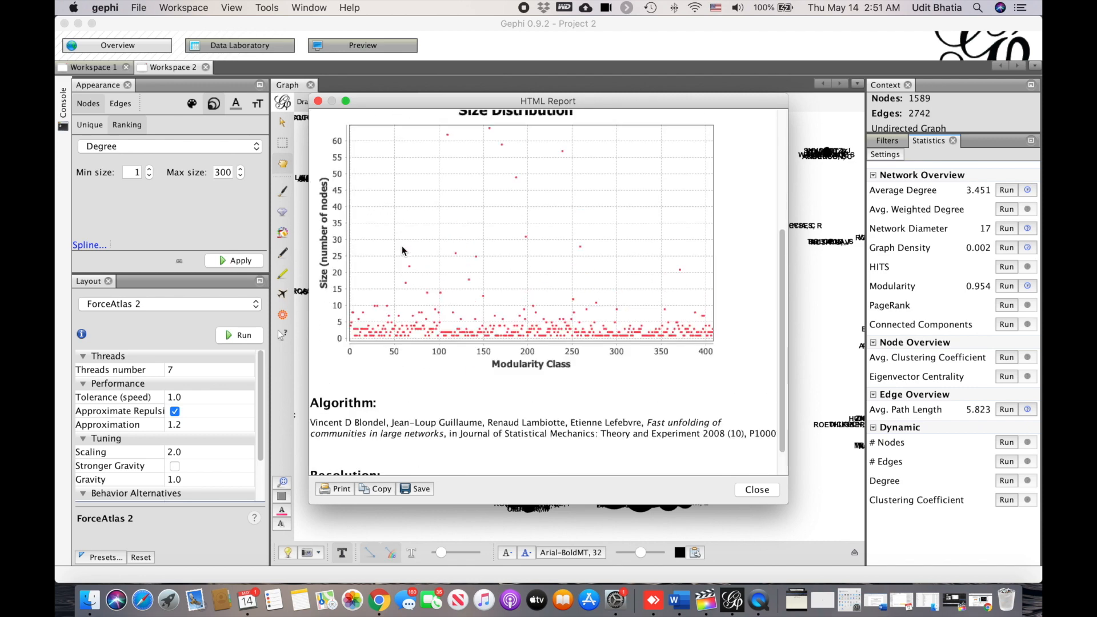
click(318, 102)
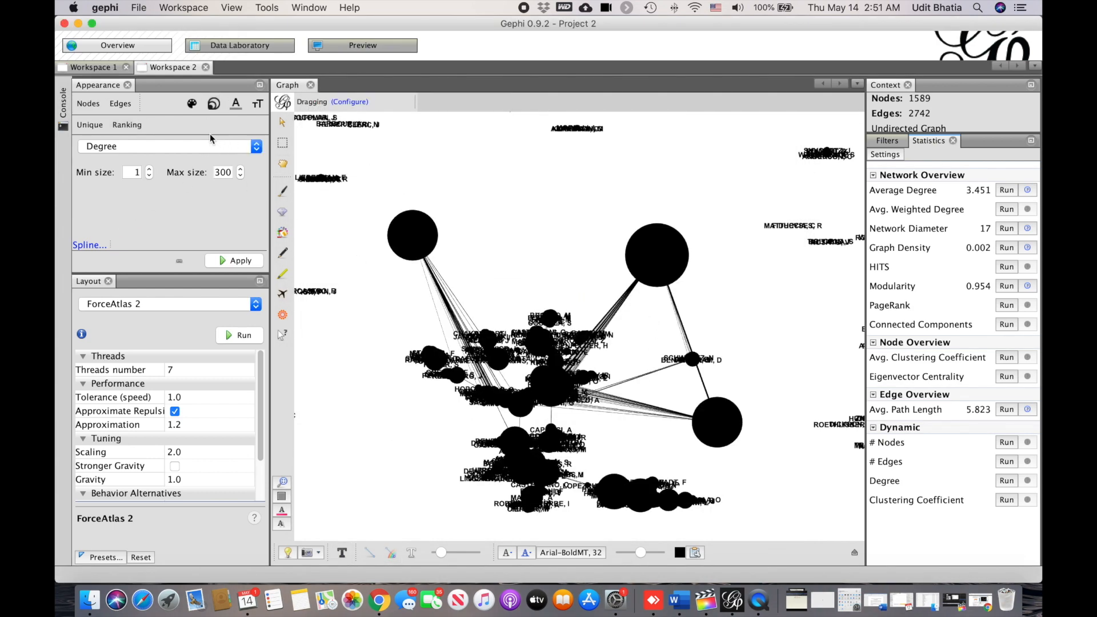
Colour the nodes by a Modularity Class partition using the default palette and view the whole coloured network
click(192, 105)
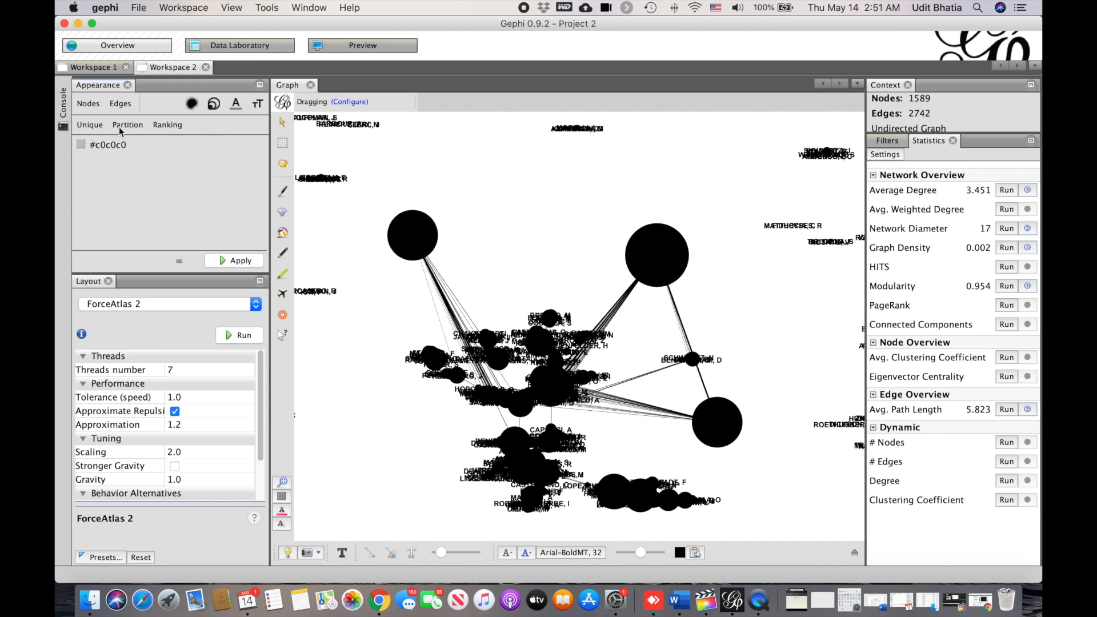
click(156, 123)
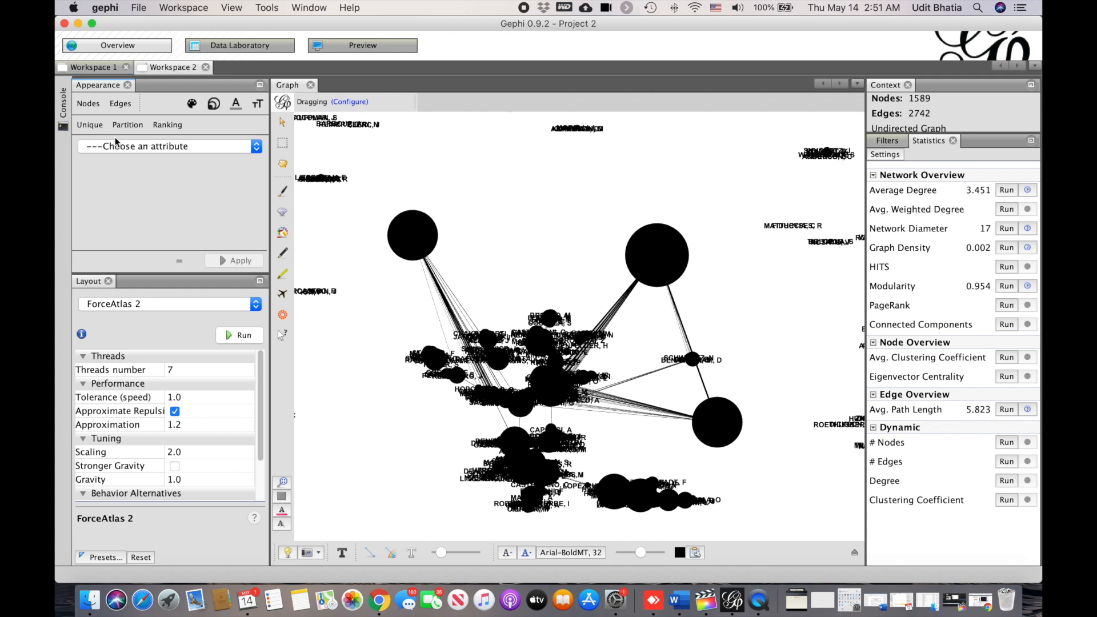
click(132, 146)
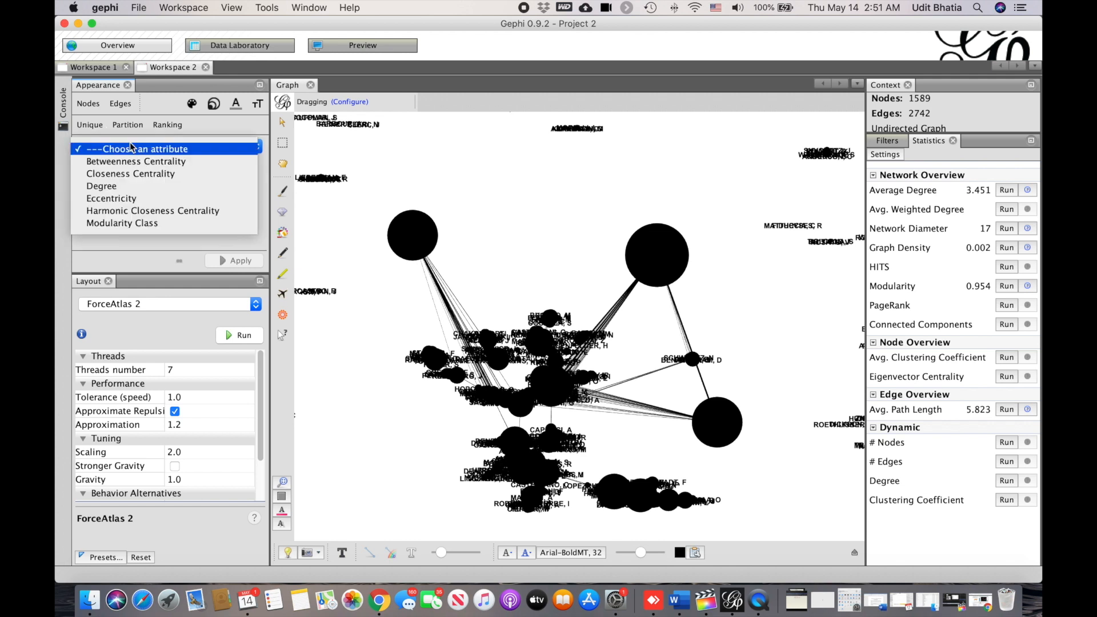
click(127, 223)
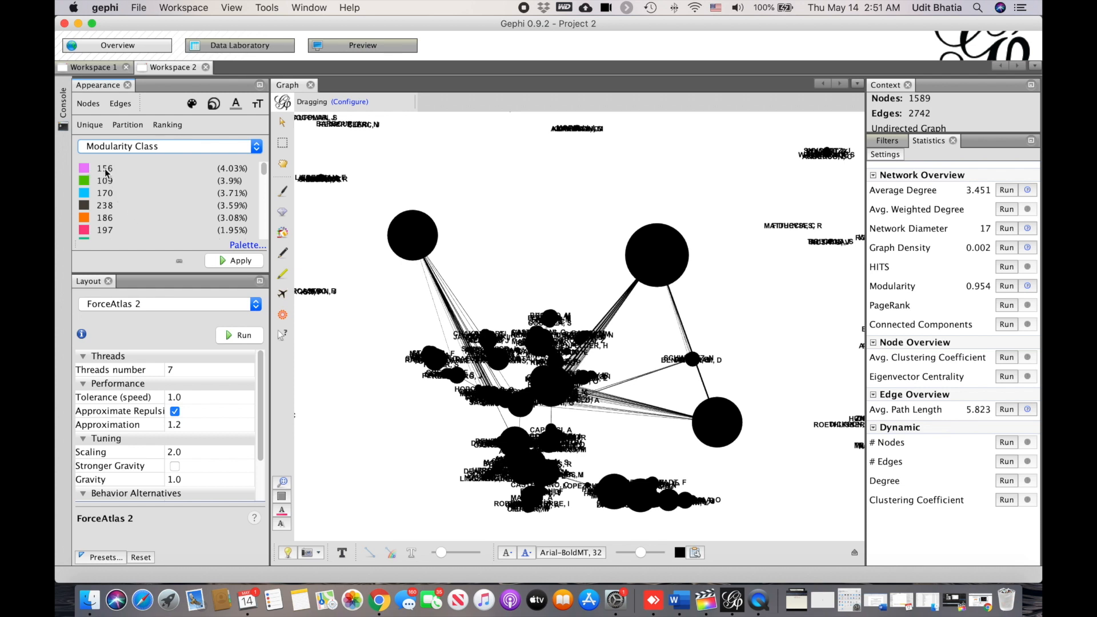
click(236, 260)
scroll(631, 359, down, 5)
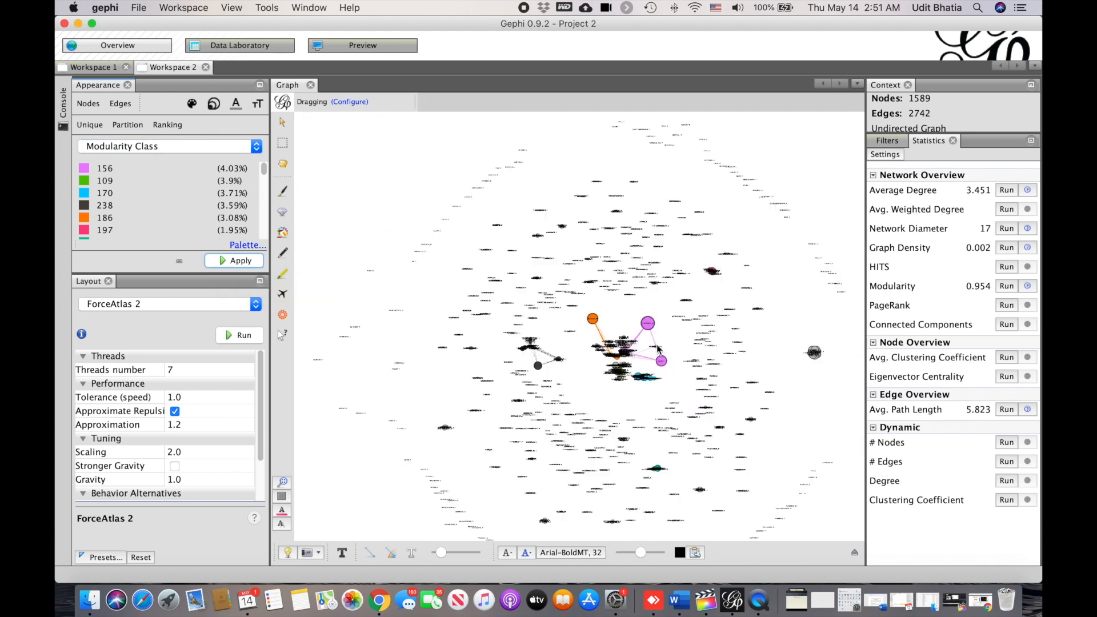
Spread several smaller purple-community nodes out of the central cluster around the large purple hubs to expose their labels and links
scroll(631, 359, up, 6)
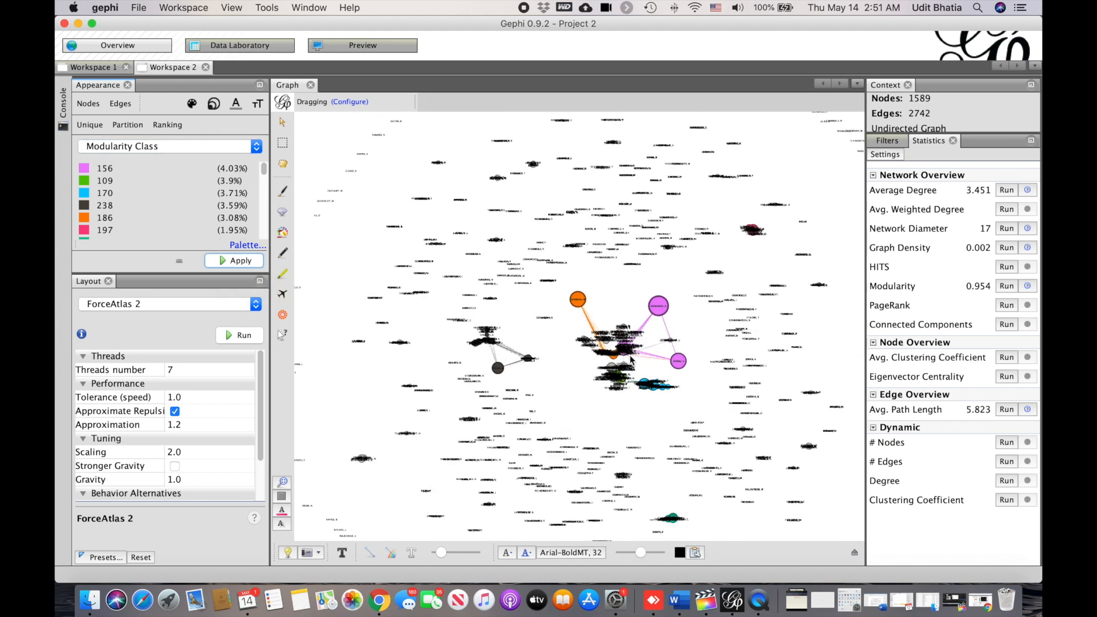
scroll(631, 360, up, 1)
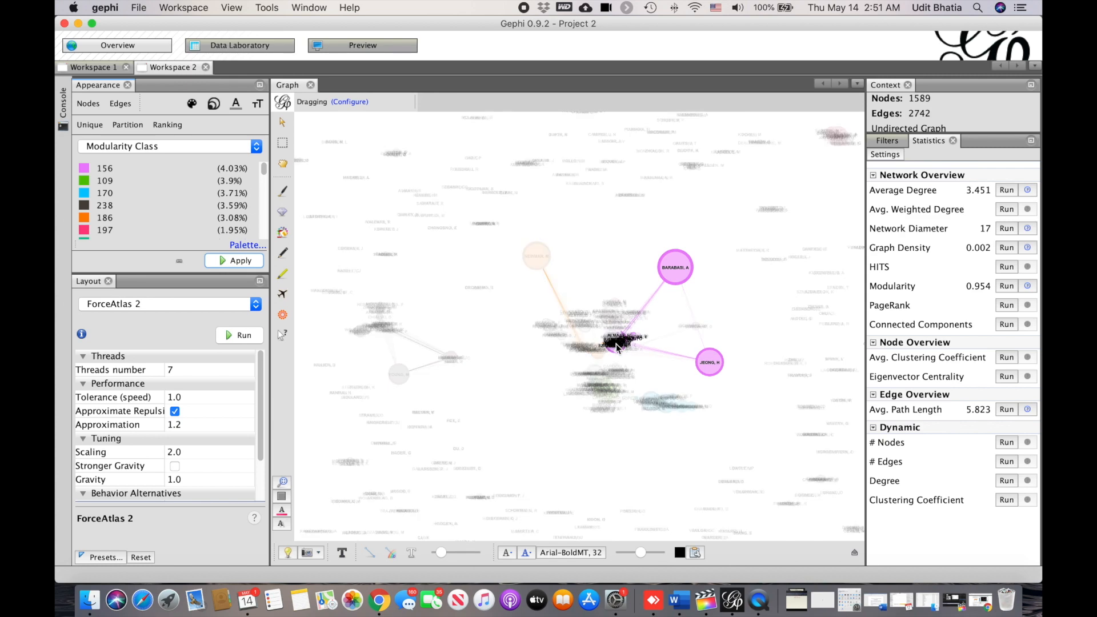
drag(615, 345, 561, 262)
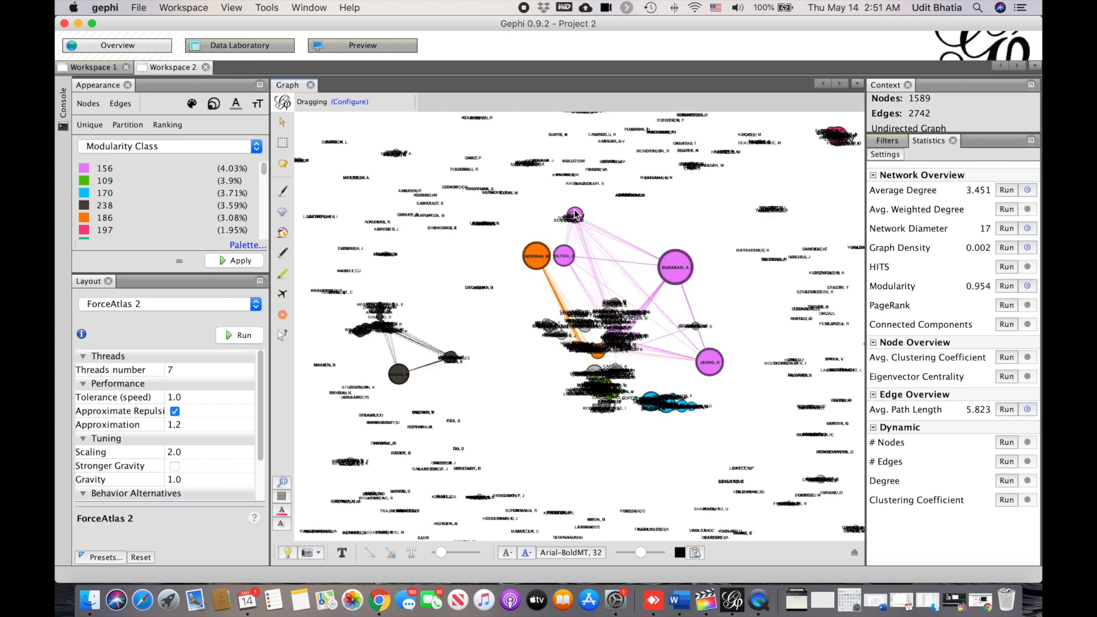
drag(605, 213, 646, 218)
drag(578, 213, 589, 195)
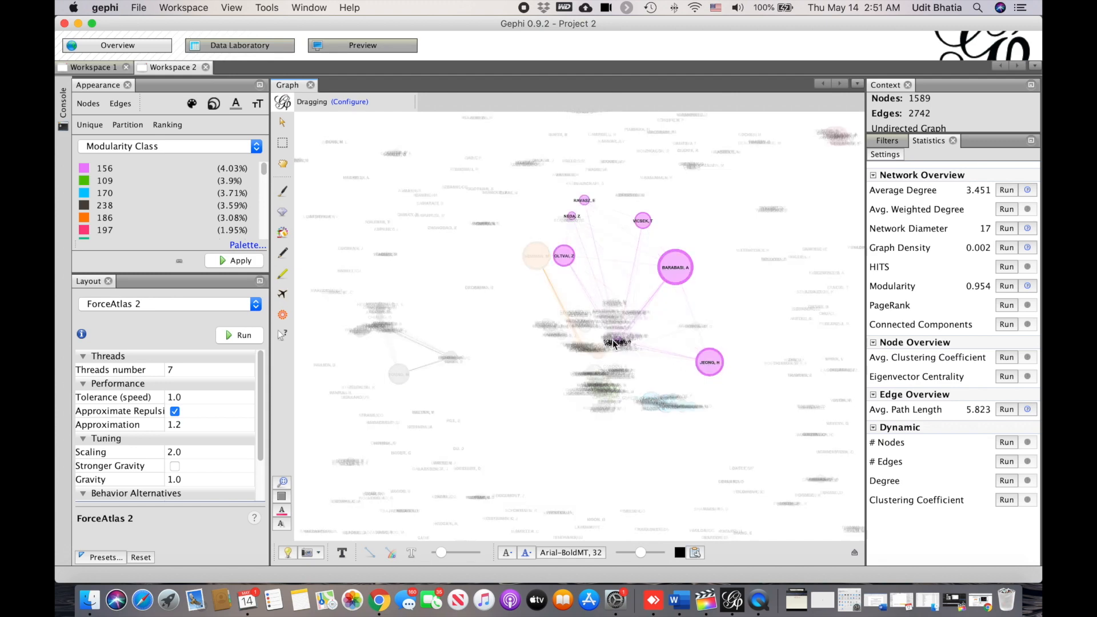
drag(616, 339, 733, 413)
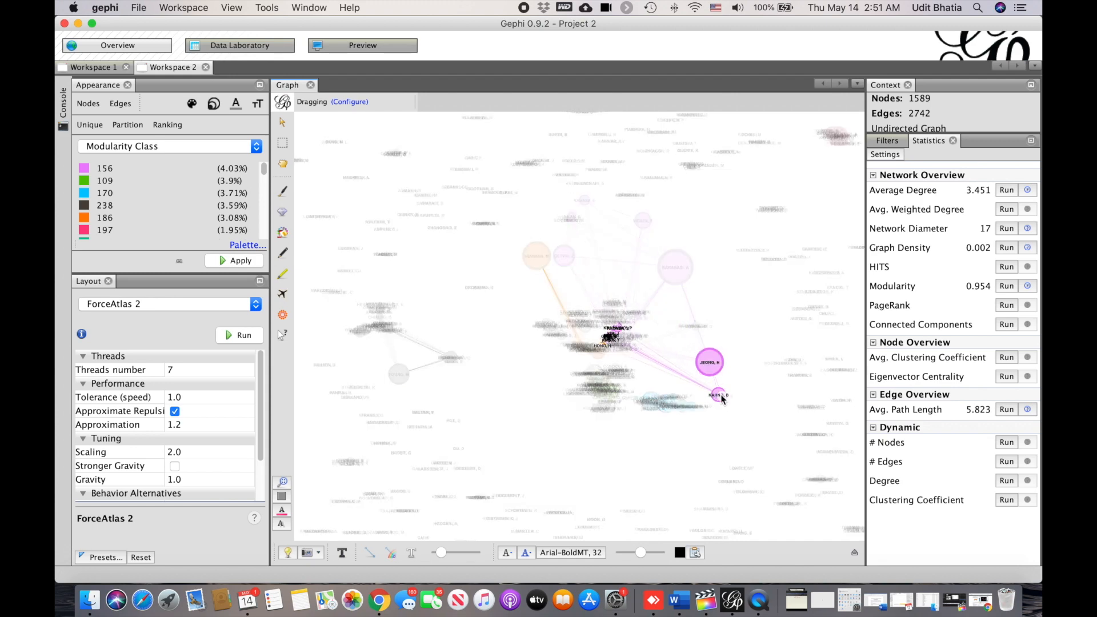
drag(760, 359, 714, 403)
scroll(745, 376, up, 3)
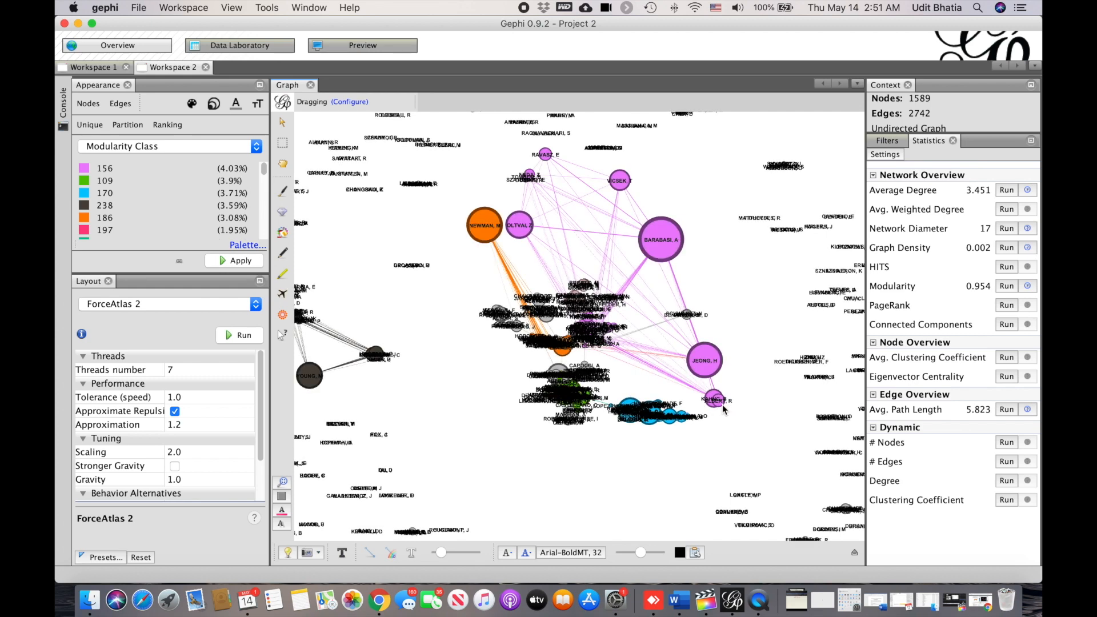
drag(724, 408, 749, 293)
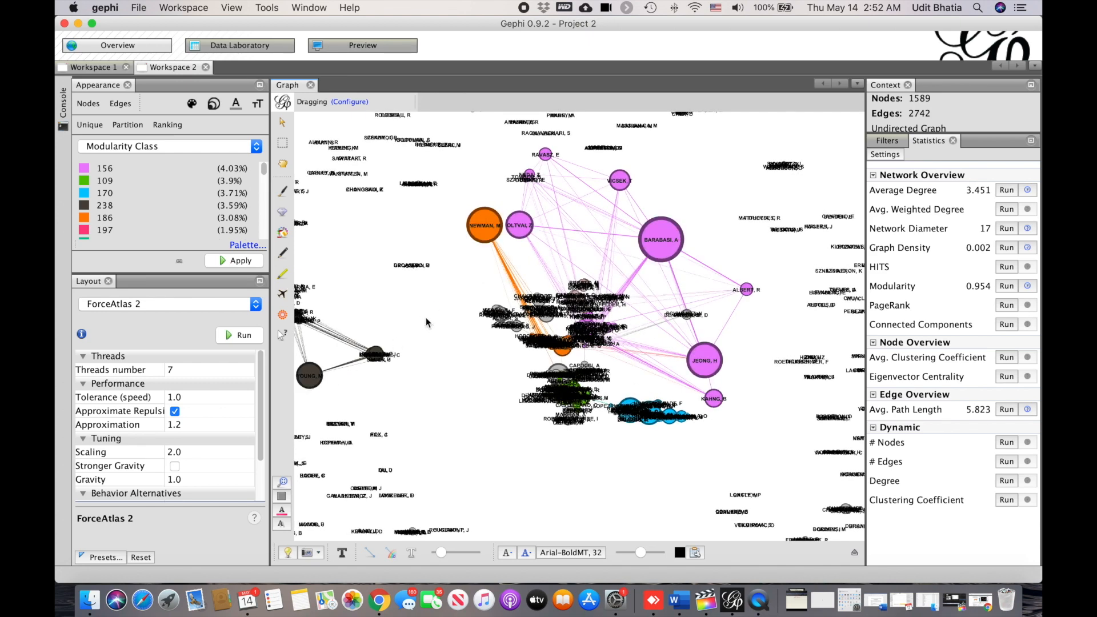
drag(630, 411, 587, 467)
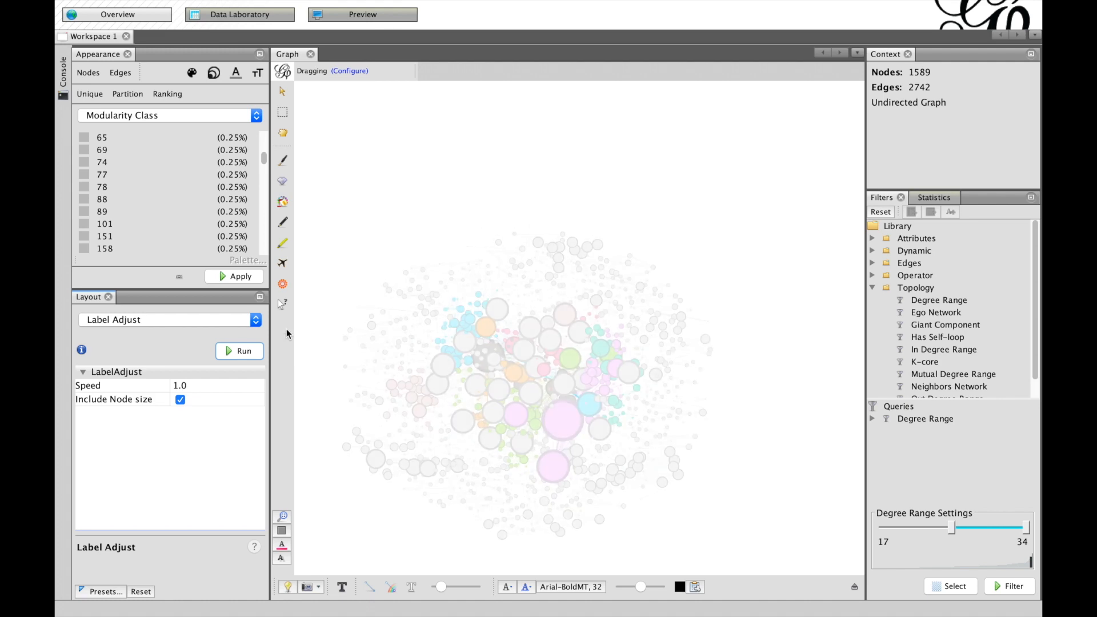
Choose the Label Adjust layout for Workspace 1 and show the node labels using the Label attribute
click(233, 323)
click(182, 422)
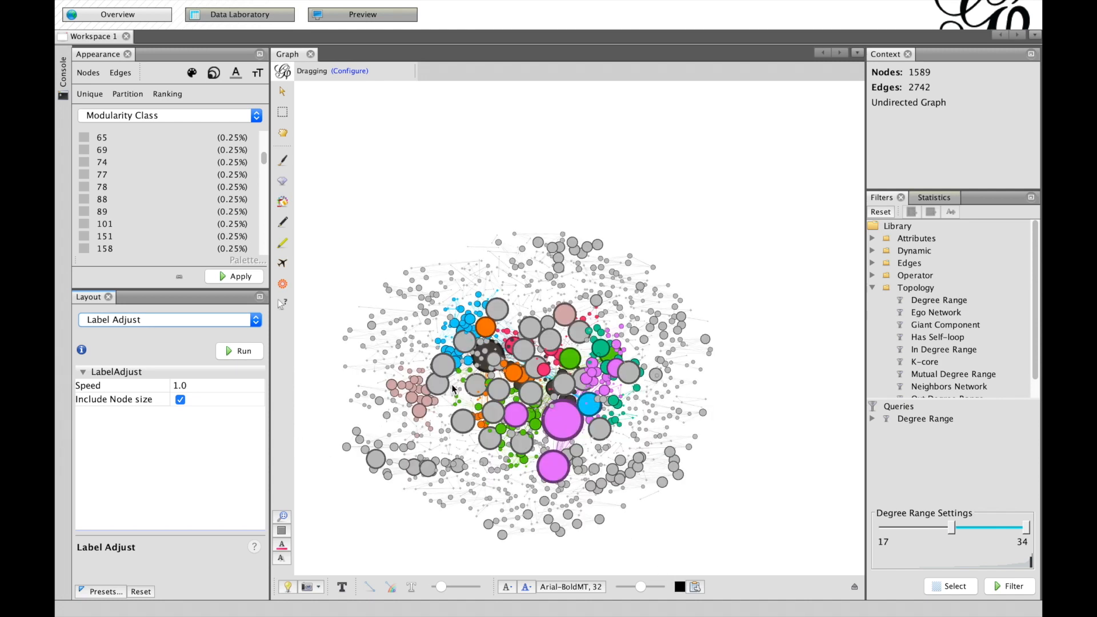
click(701, 587)
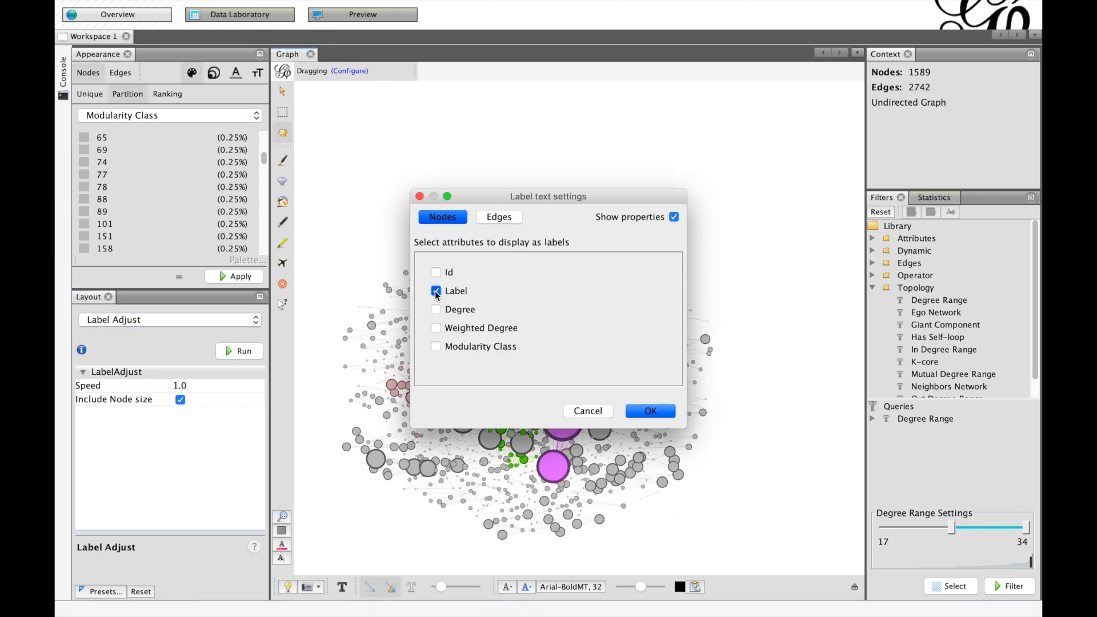
click(648, 411)
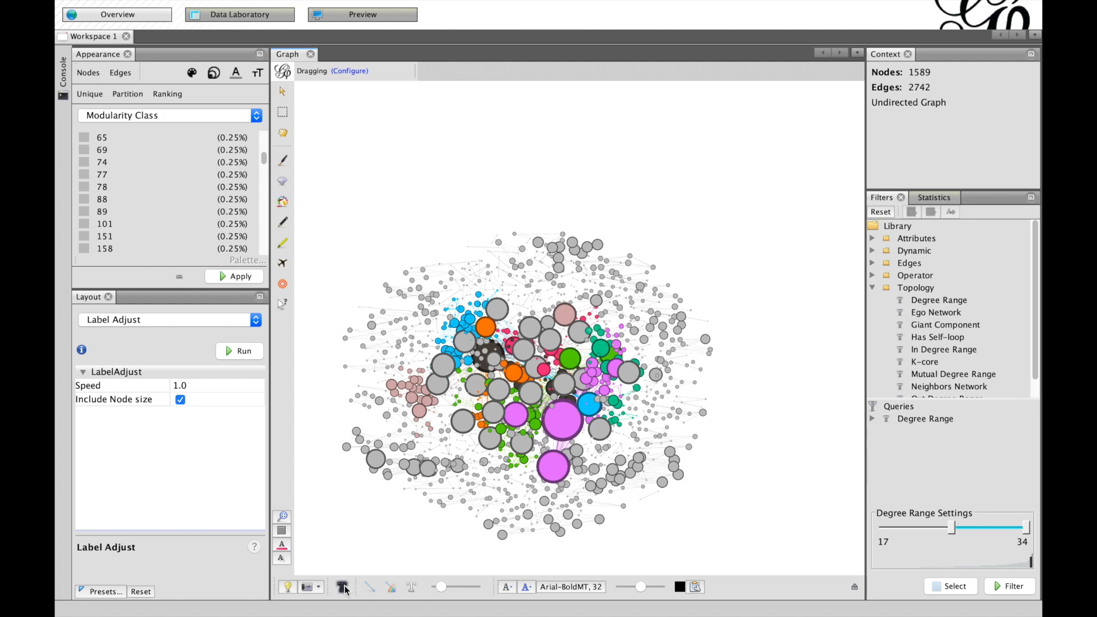
click(343, 587)
scroll(553, 417, up, 3)
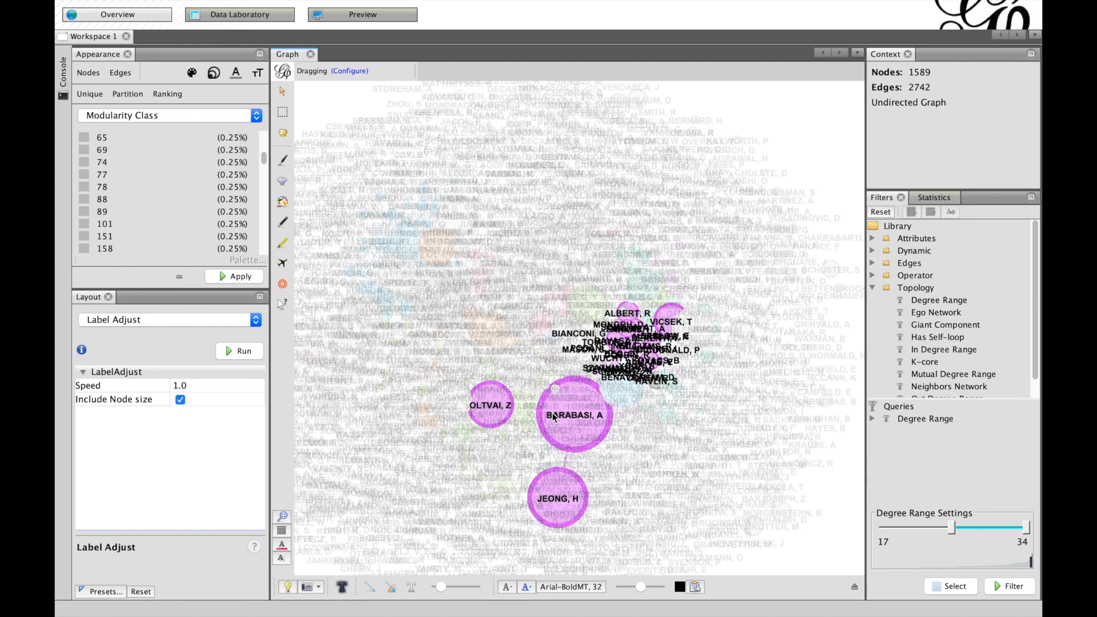
scroll(553, 417, down, 5)
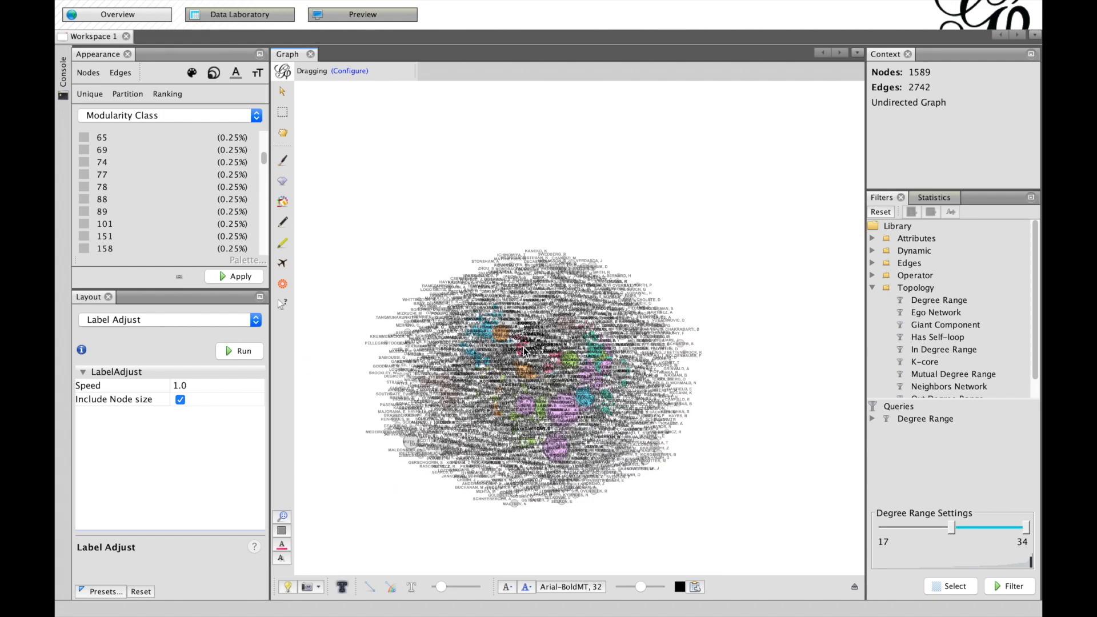
click(183, 385)
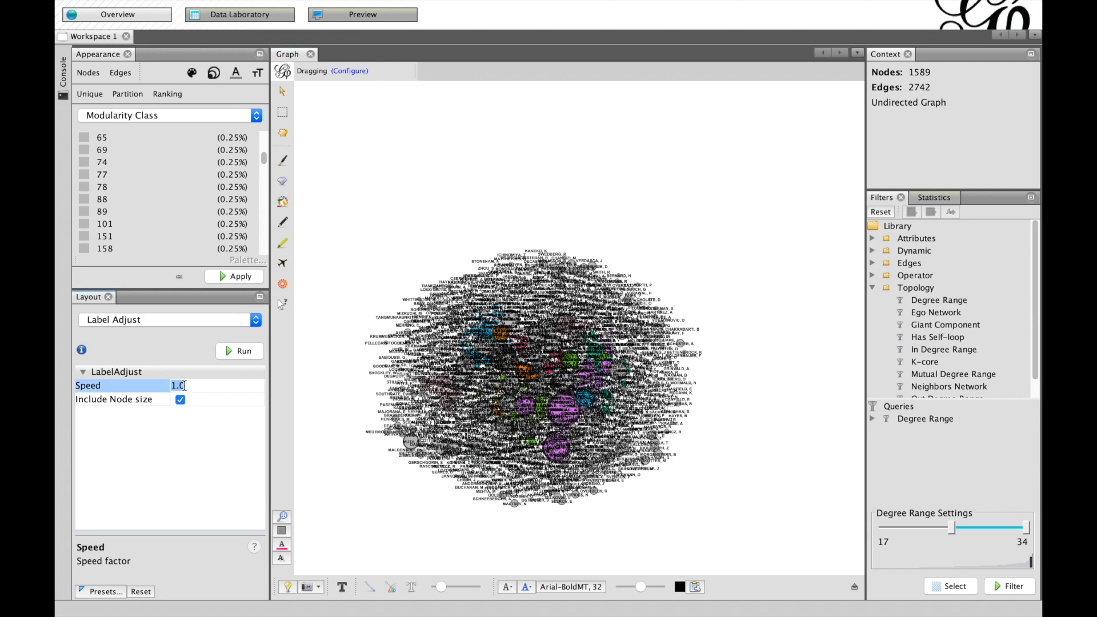
click(195, 387)
click(928, 199)
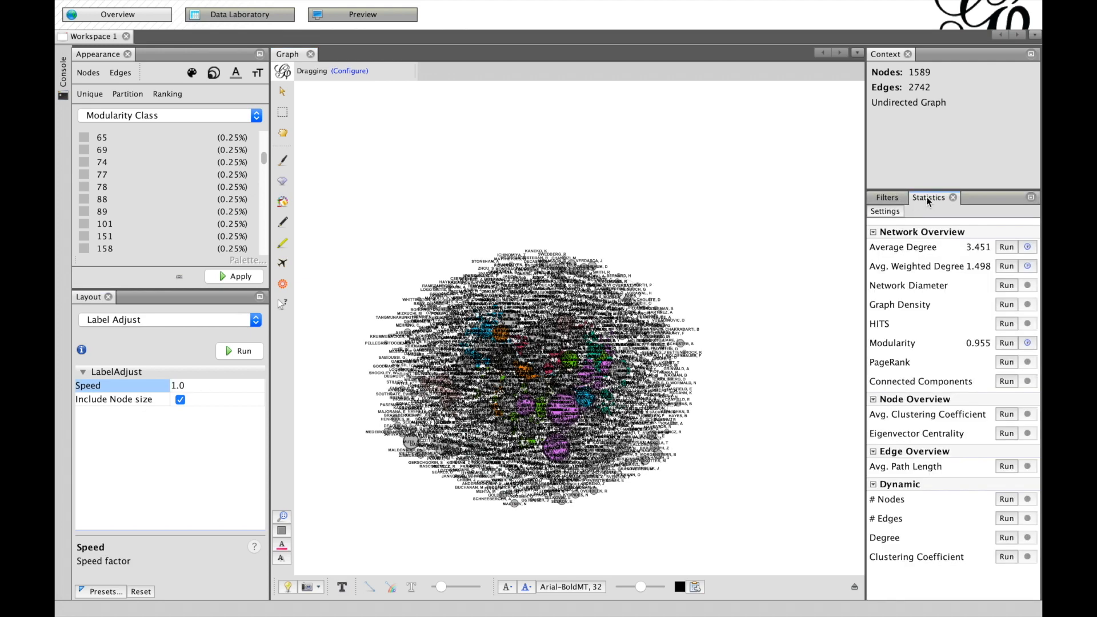
Add a second Degree Range filter from the Topology library, set its range to 18–34 and apply it to the network
click(885, 197)
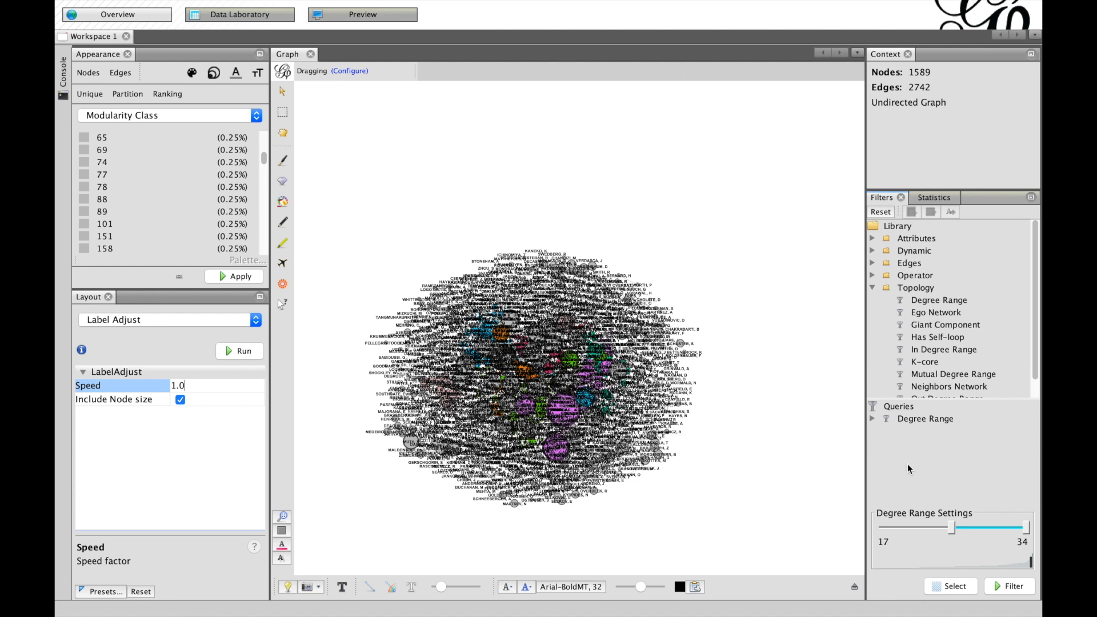
click(871, 292)
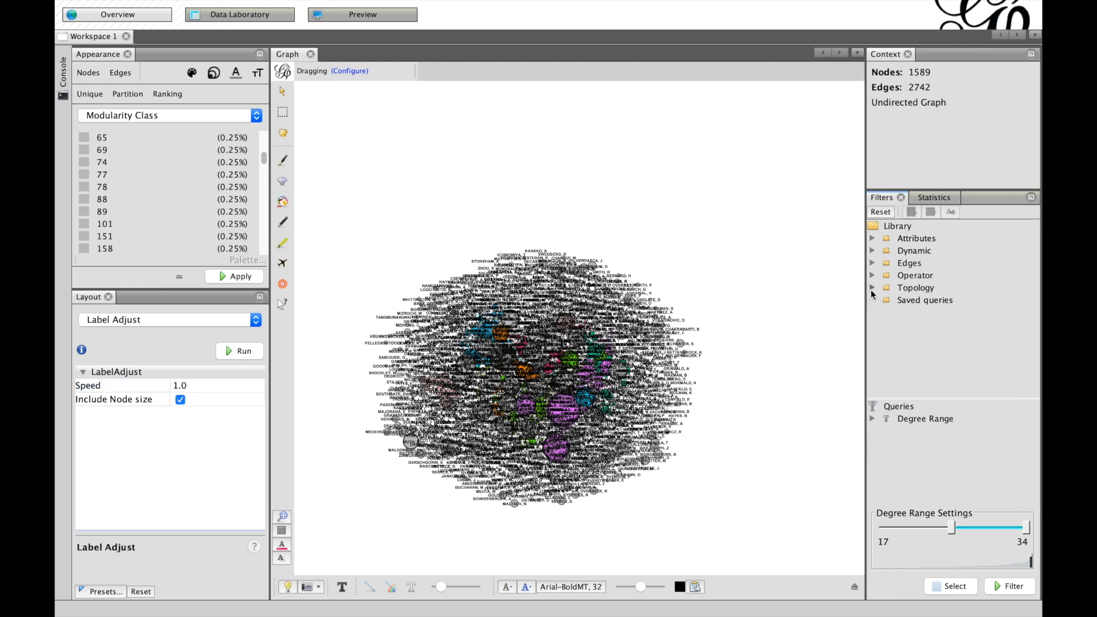
click(872, 290)
click(926, 302)
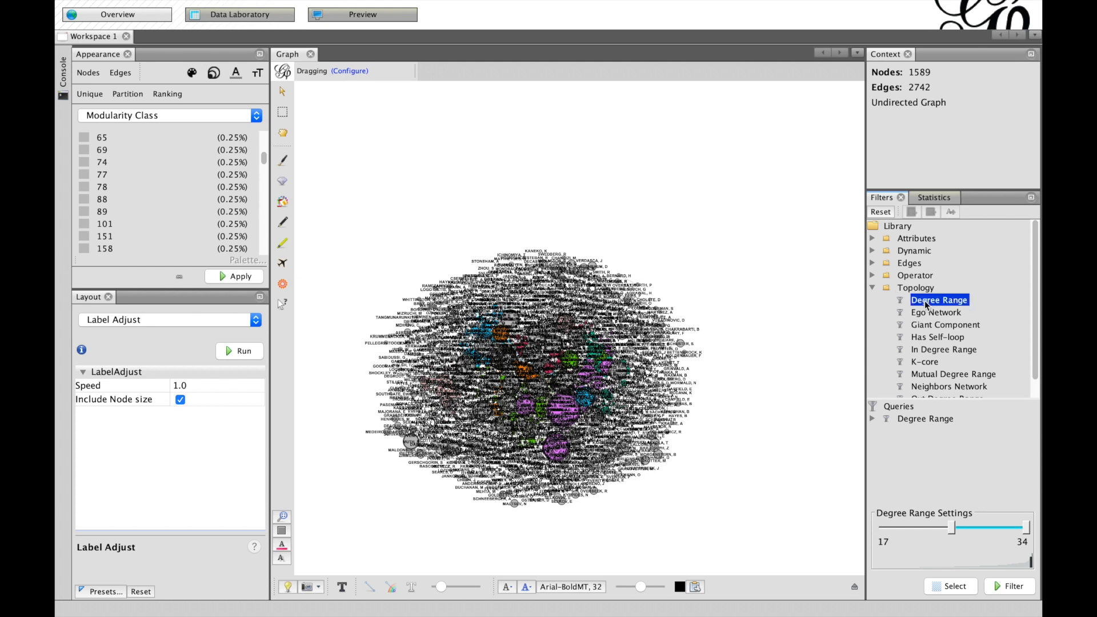
double_click(936, 303)
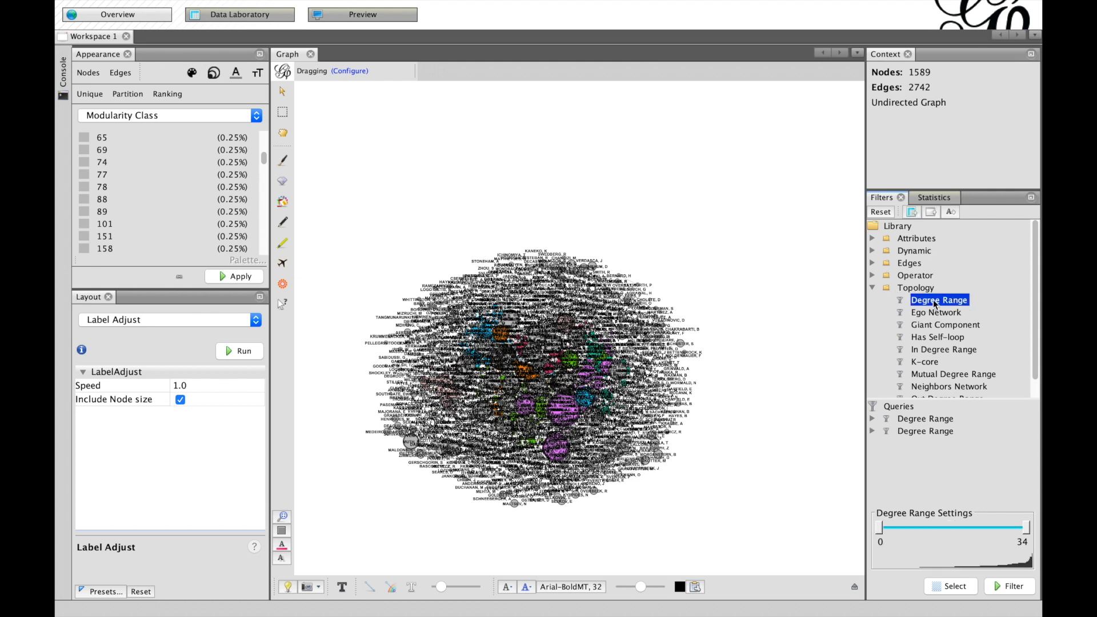
click(885, 532)
drag(880, 530, 954, 547)
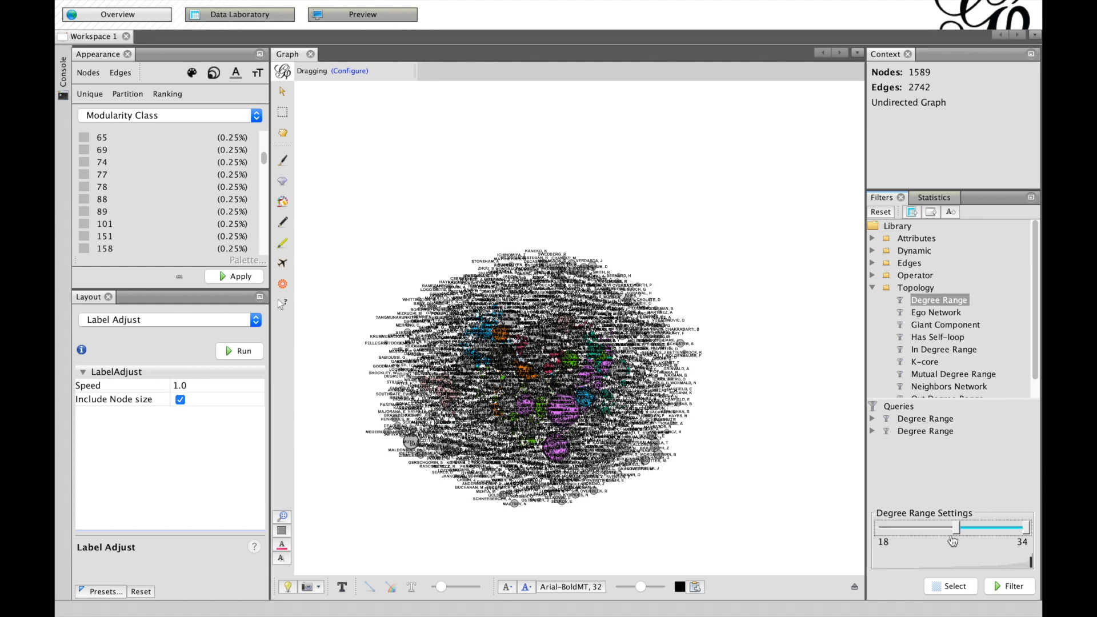
click(1016, 587)
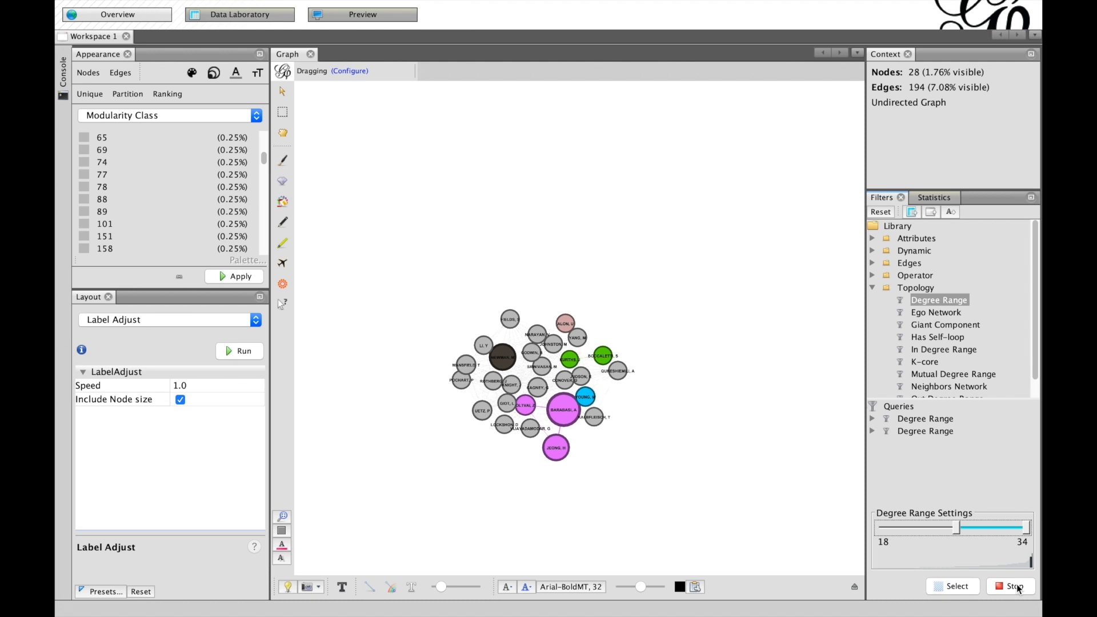
Move the three purple hub nodes apart to the outer edge of the filtered graph to expose the links between them
scroll(509, 422, up, 3)
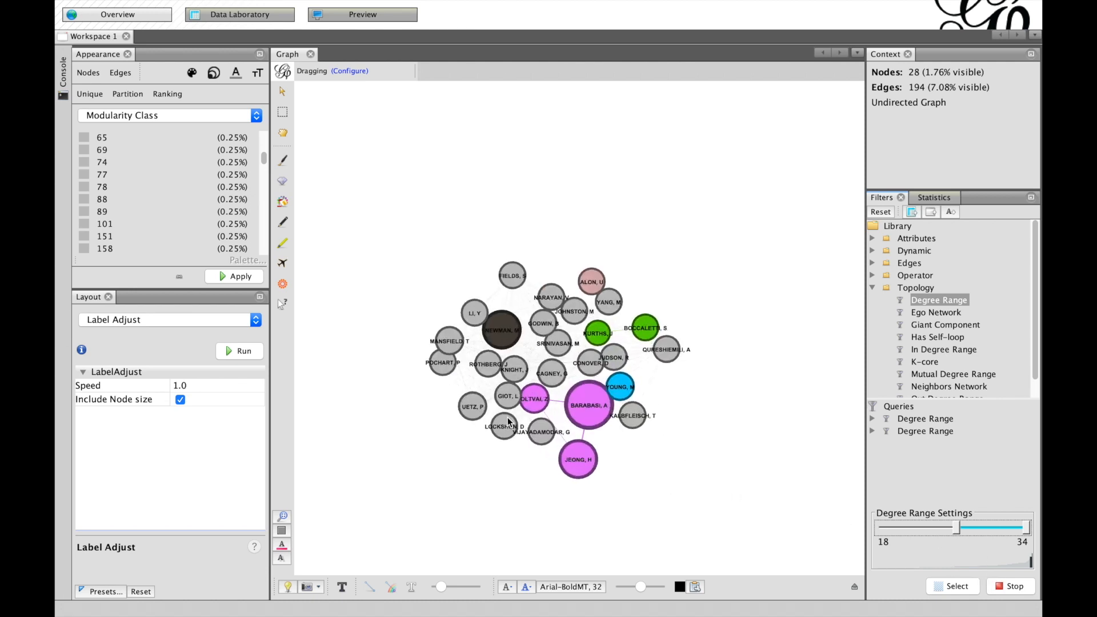
scroll(509, 423, up, 2)
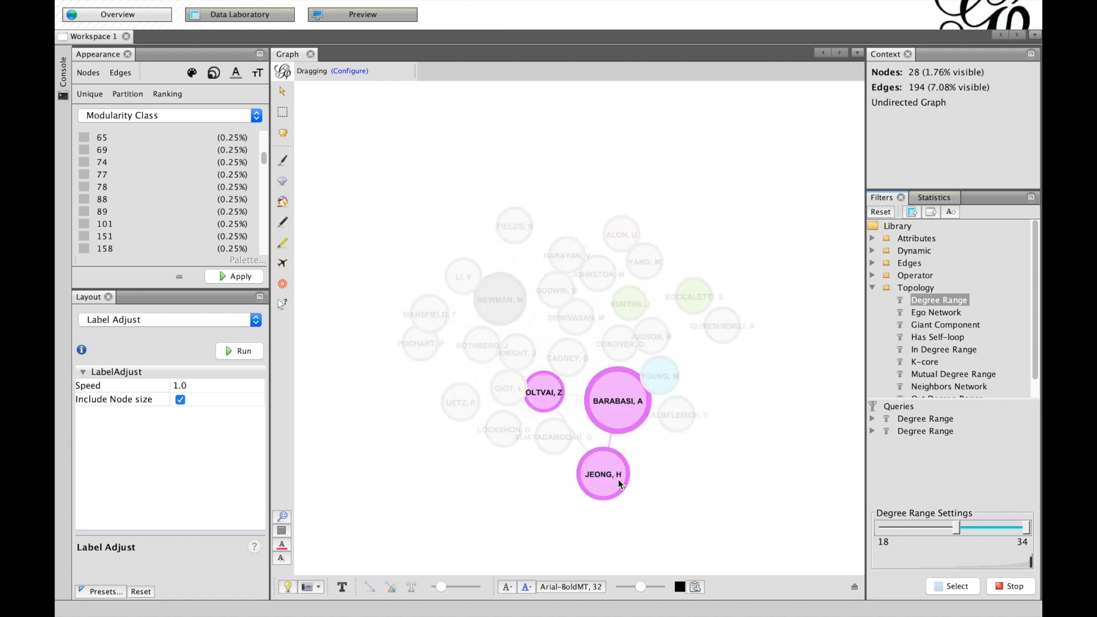
drag(632, 417, 706, 488)
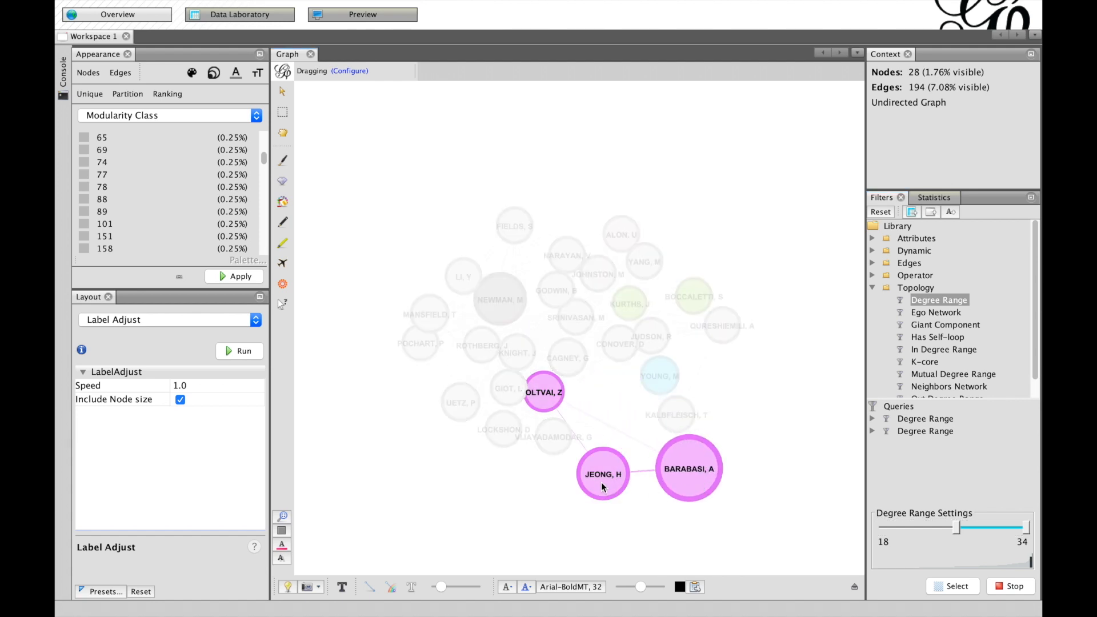
drag(604, 482, 516, 508)
drag(552, 402, 464, 220)
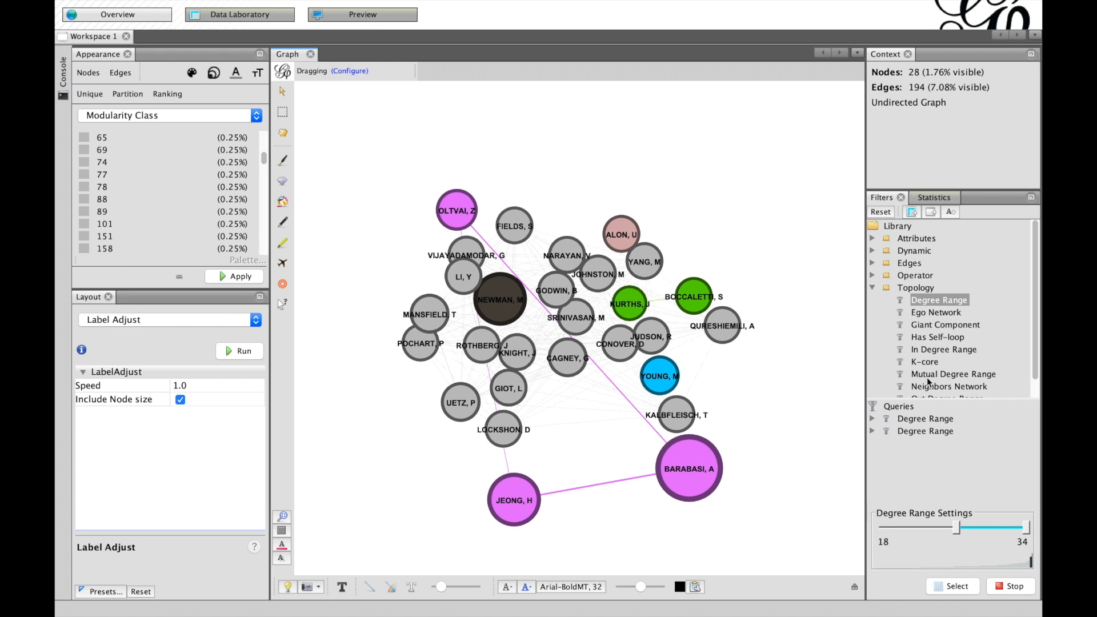
Stop the Degree Range filter and render the whole network in Preview with the Default preset
scroll(931, 343, down, 1)
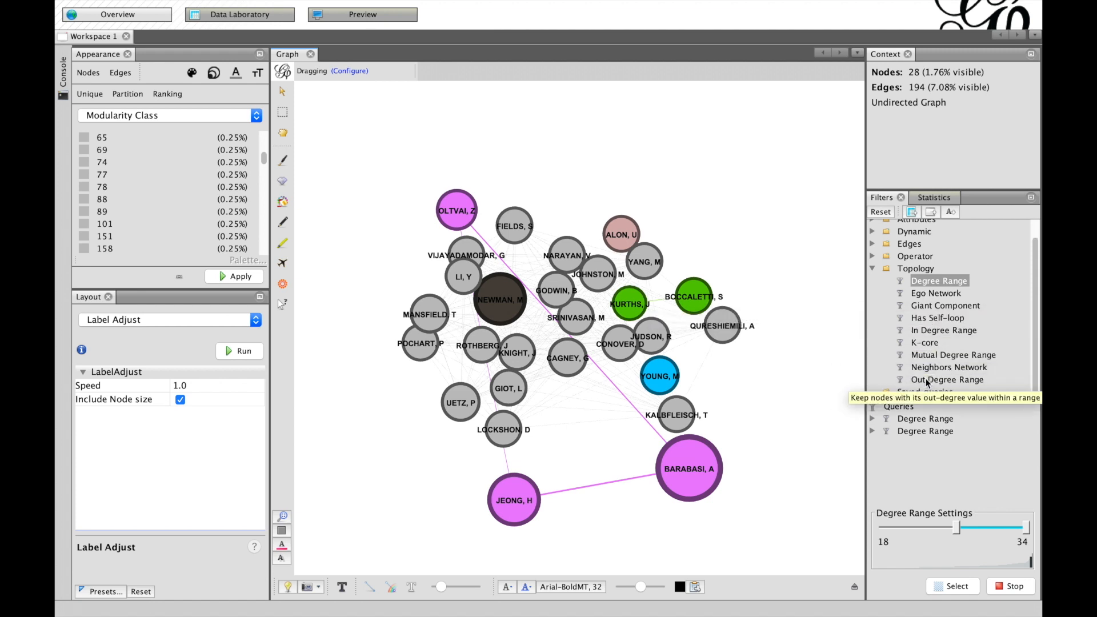
click(872, 270)
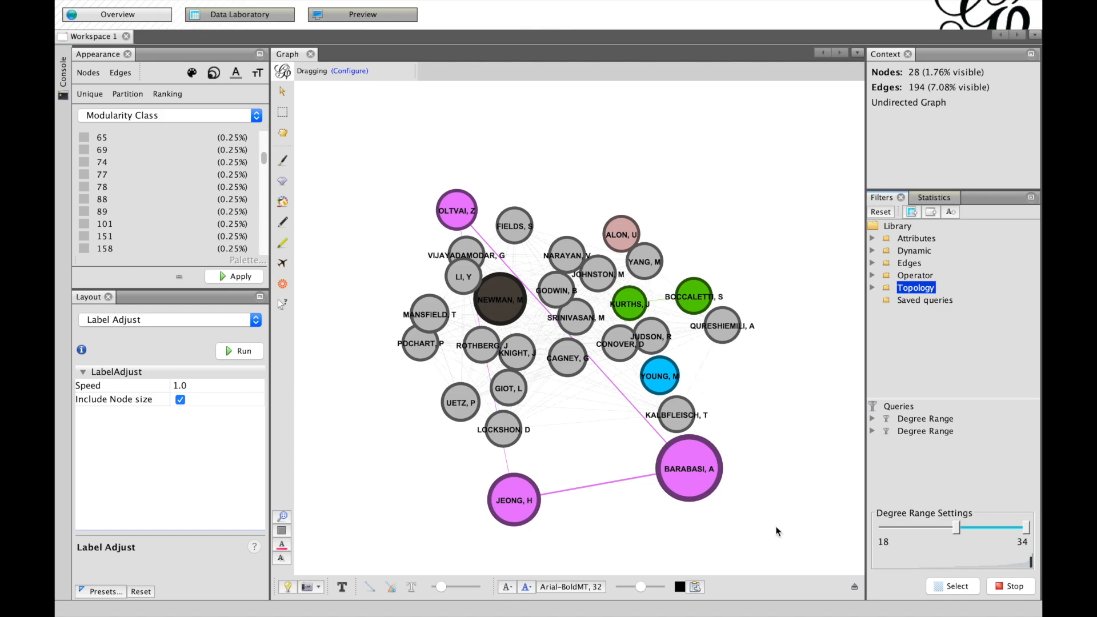
click(1009, 587)
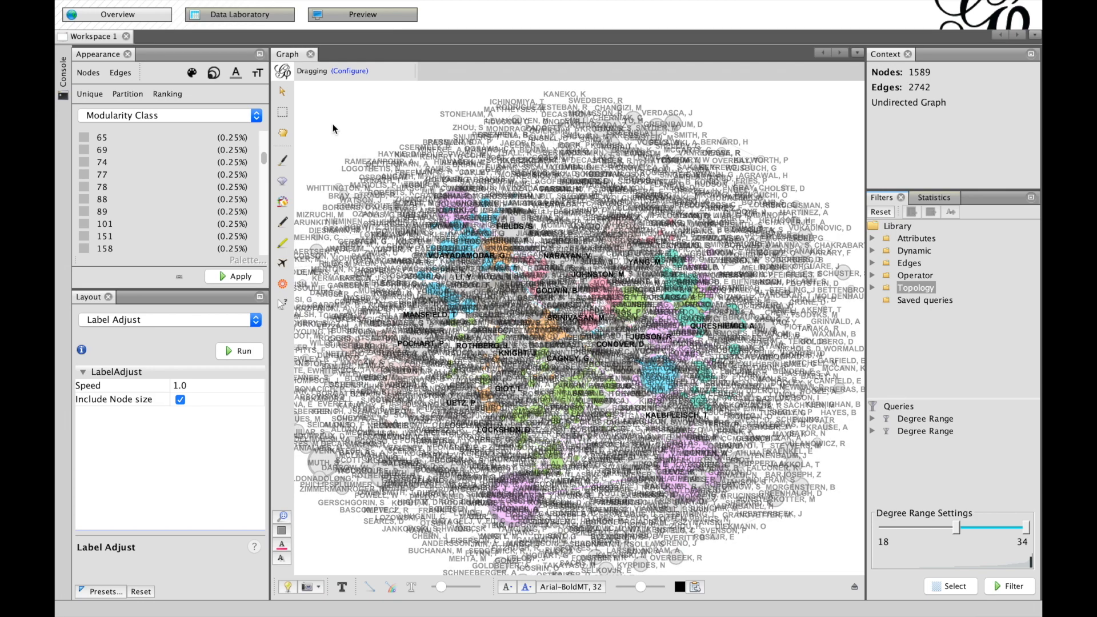
click(362, 14)
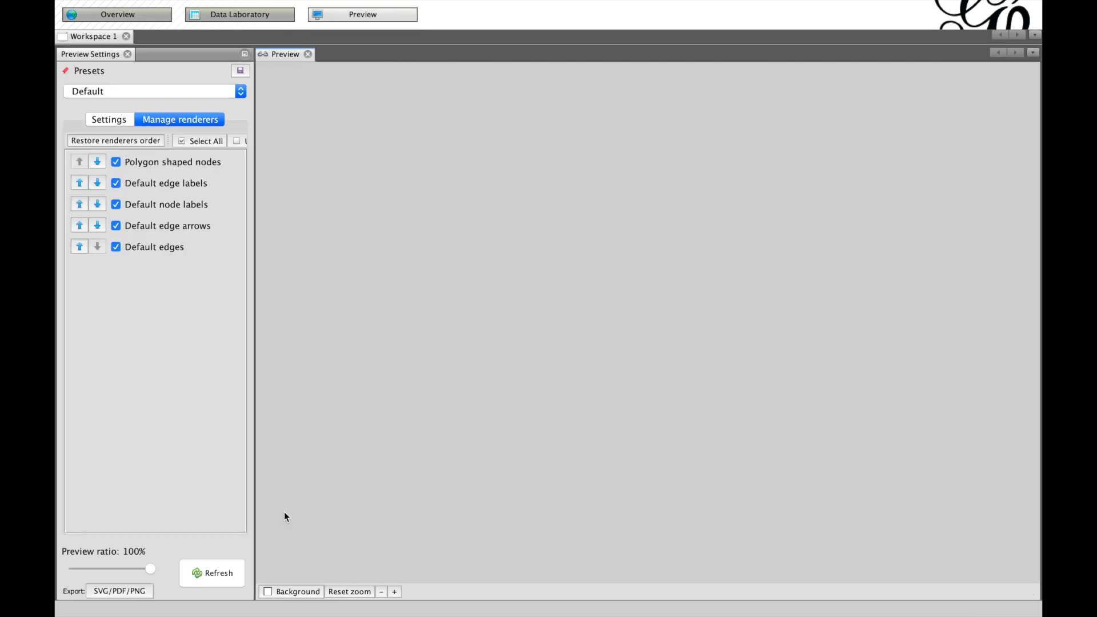
click(218, 573)
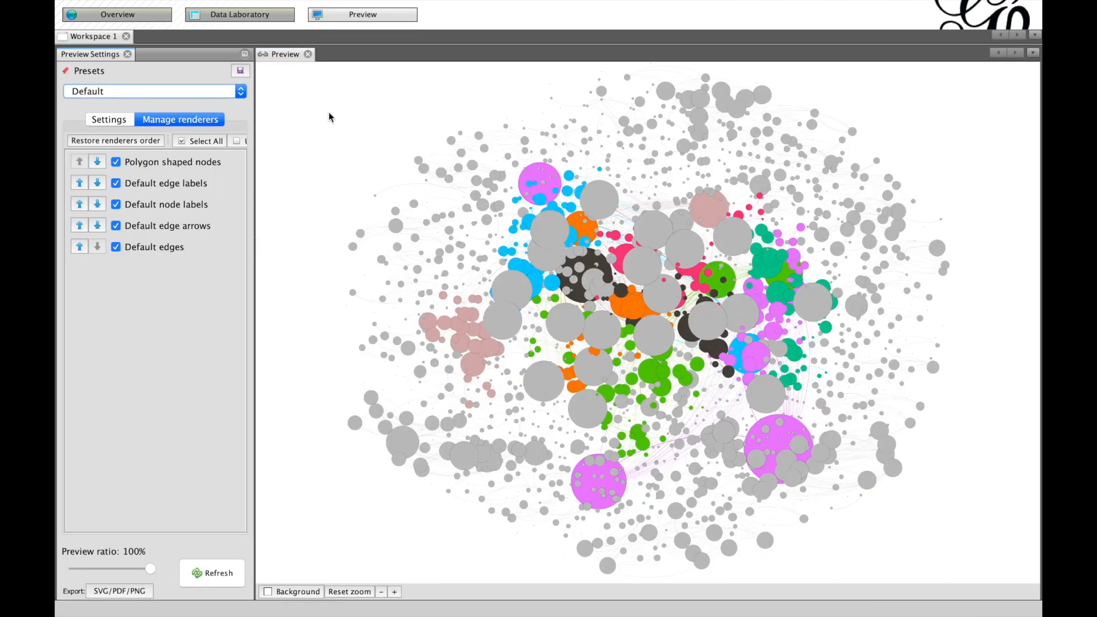
Set the preview edge thickness to 6 and enable Rescale weight for the edges
click(115, 120)
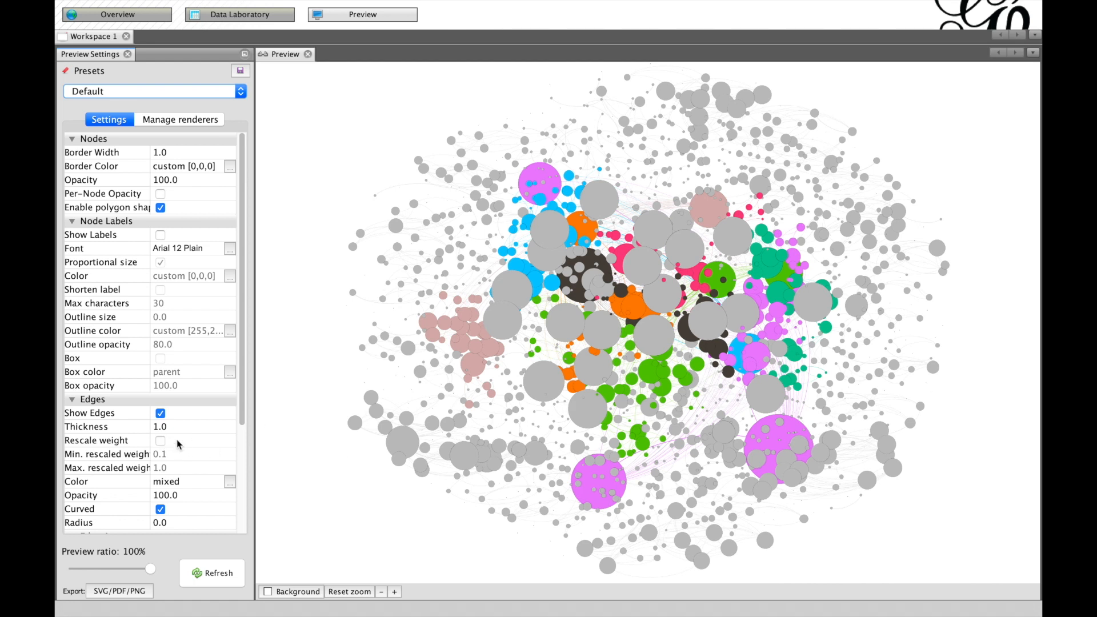
click(164, 427)
drag(174, 427, 144, 428)
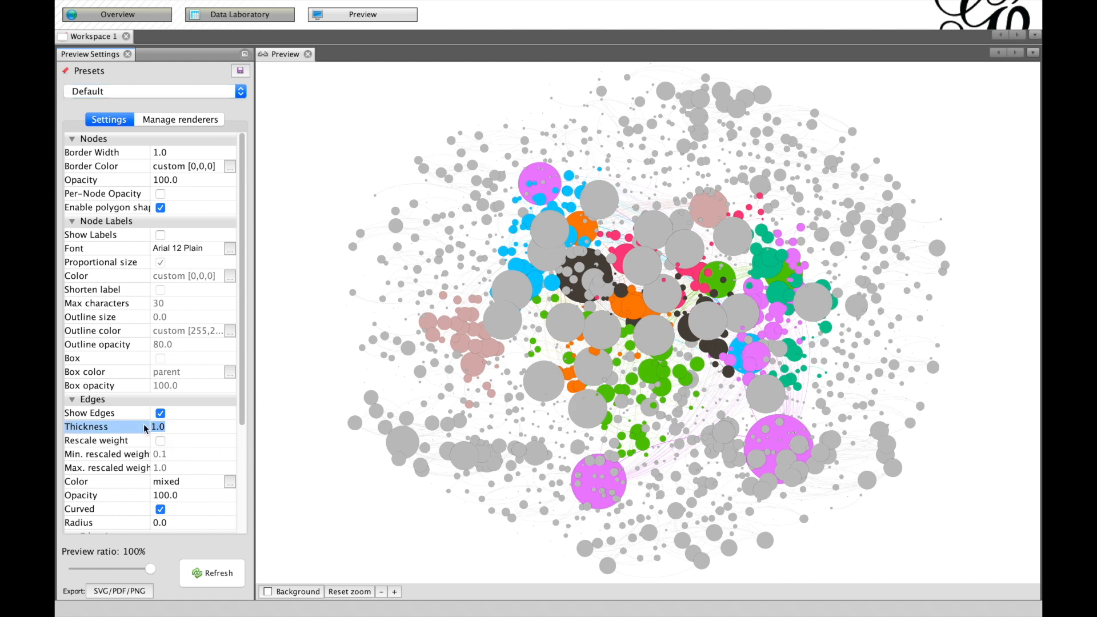
text(6)
click(181, 441)
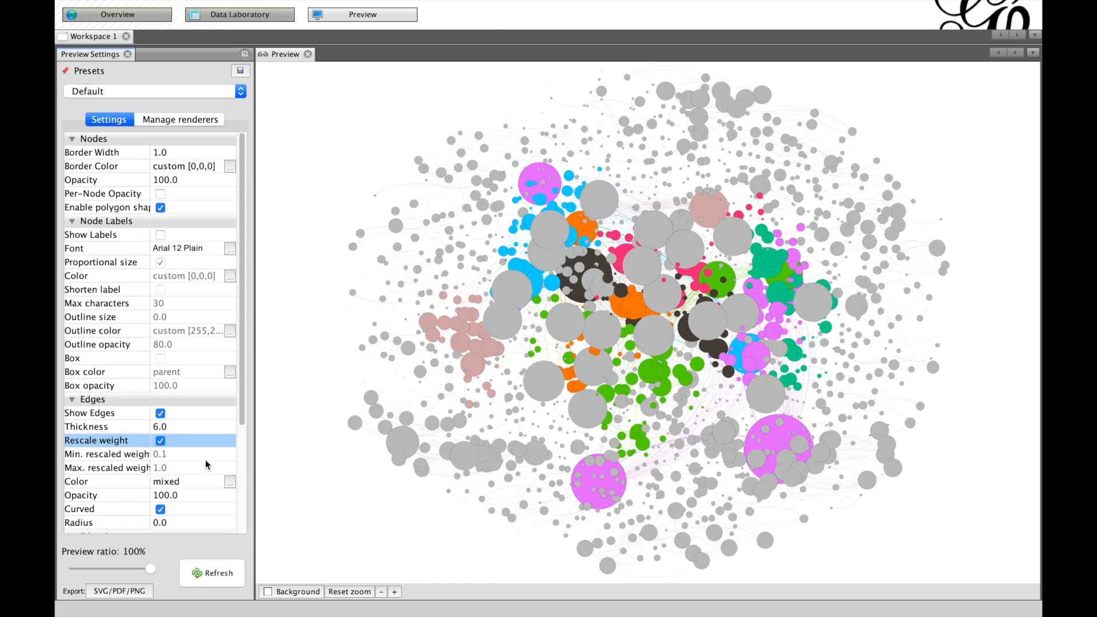
Set the preview edge colour to Custom black (0,0,0) and refresh the rendering
click(230, 482)
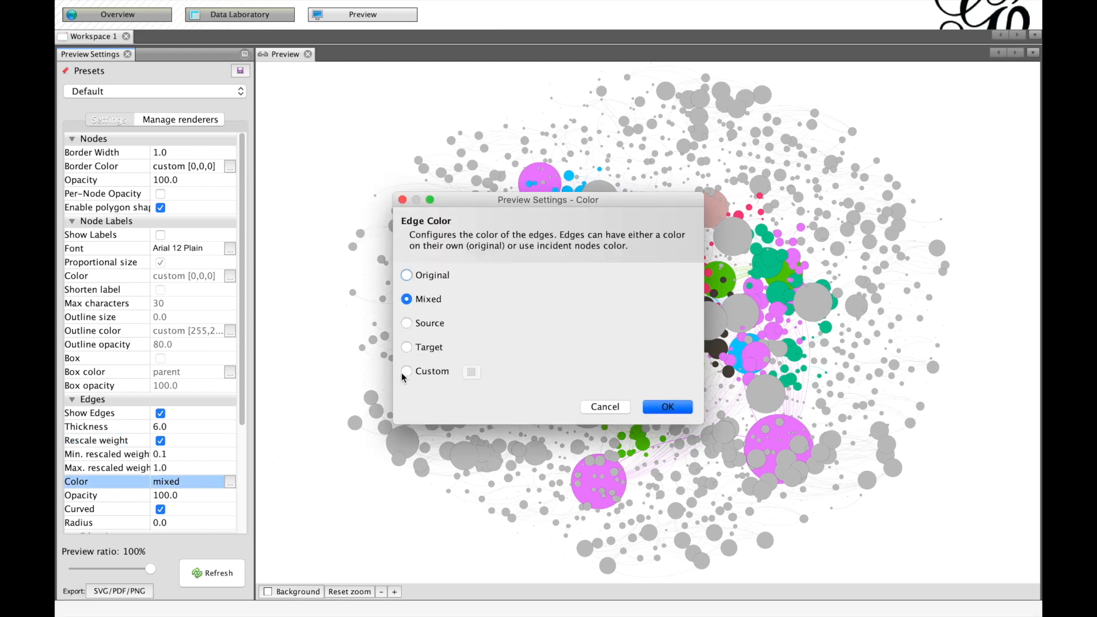
click(406, 371)
click(665, 407)
click(226, 584)
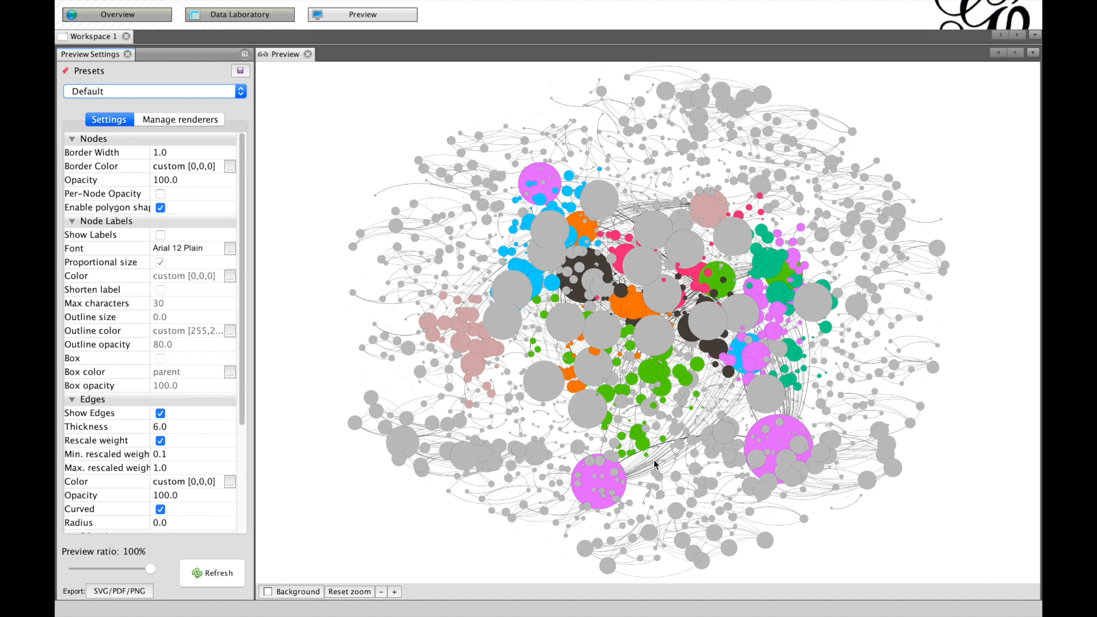
Examine the file formats offered for exporting the preview, and leave without exporting
drag(609, 467, 618, 440)
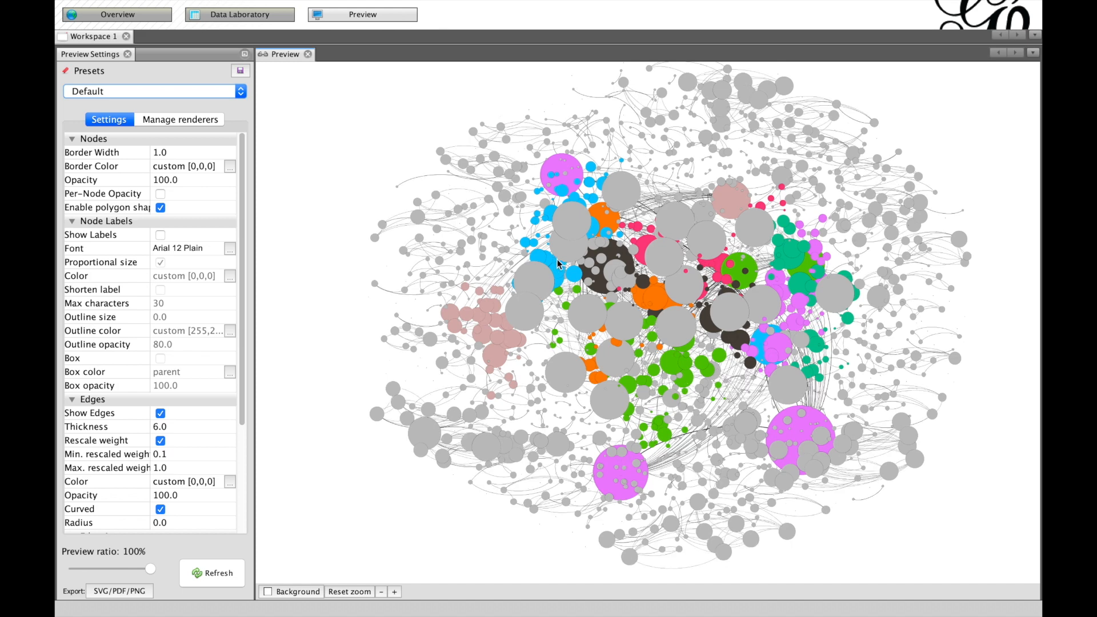
click(121, 592)
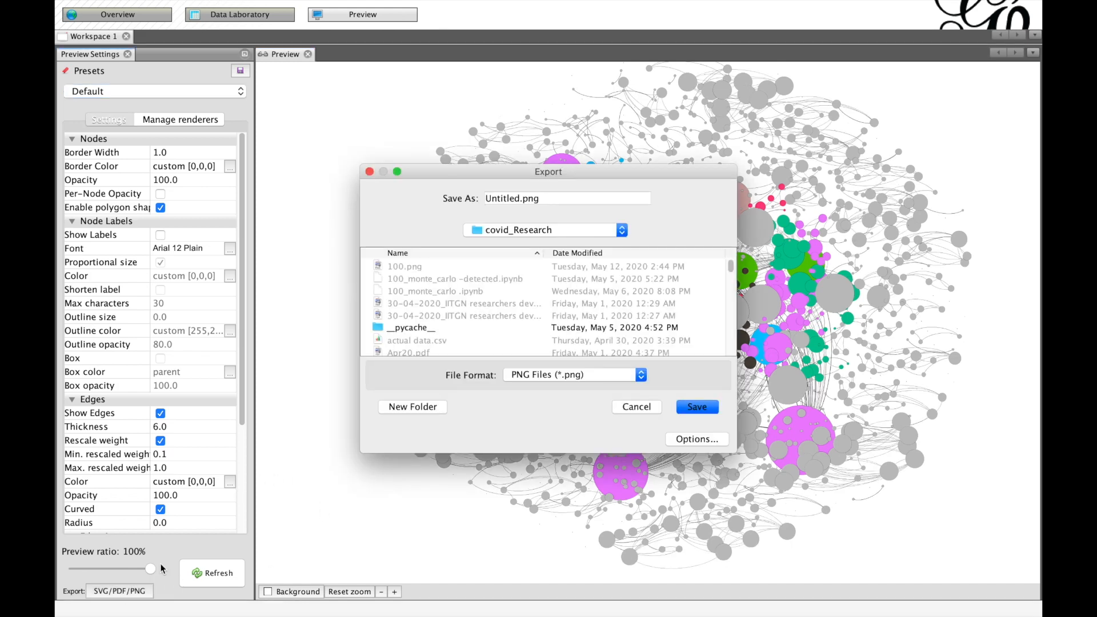
click(536, 382)
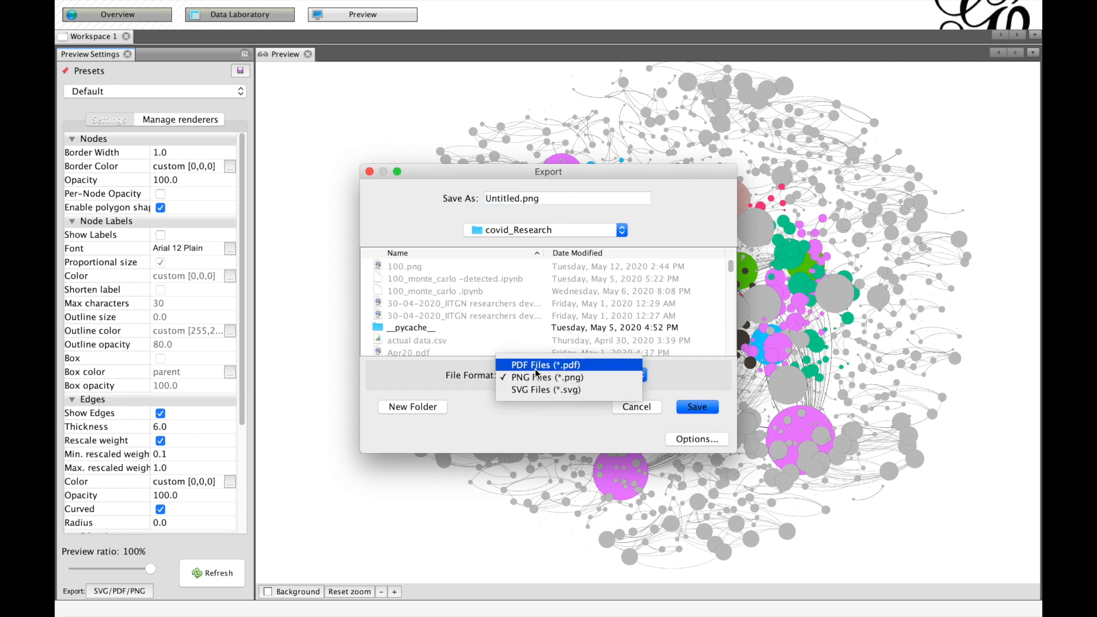
click(535, 371)
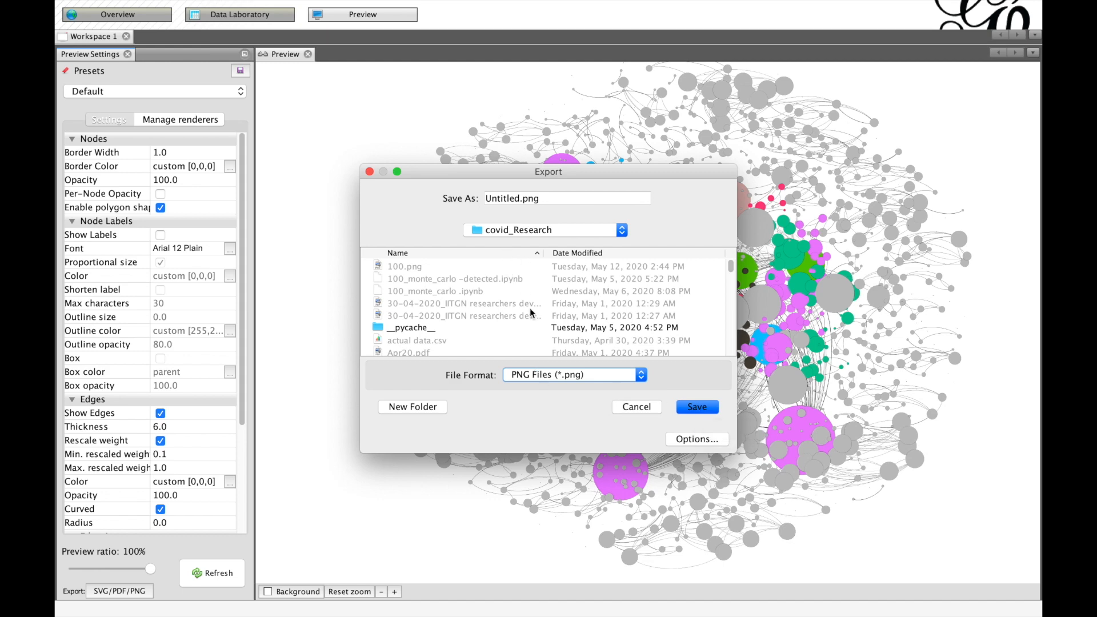
click(640, 406)
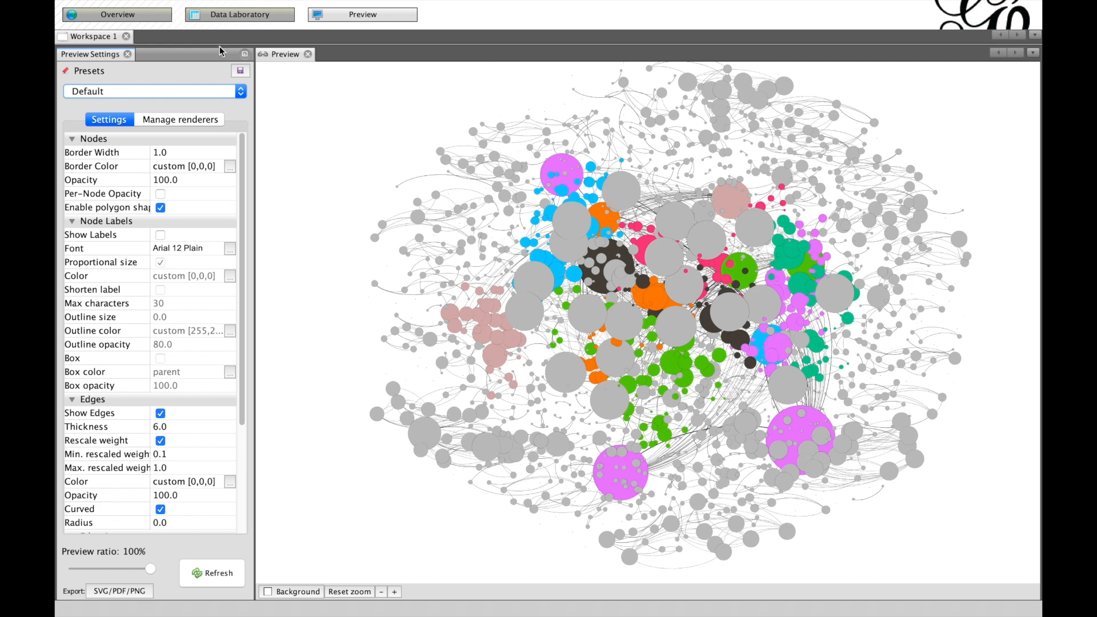
Minimise the Gephi window and dismiss the QuickTime Player file dialog to reach the desktop
click(150, 20)
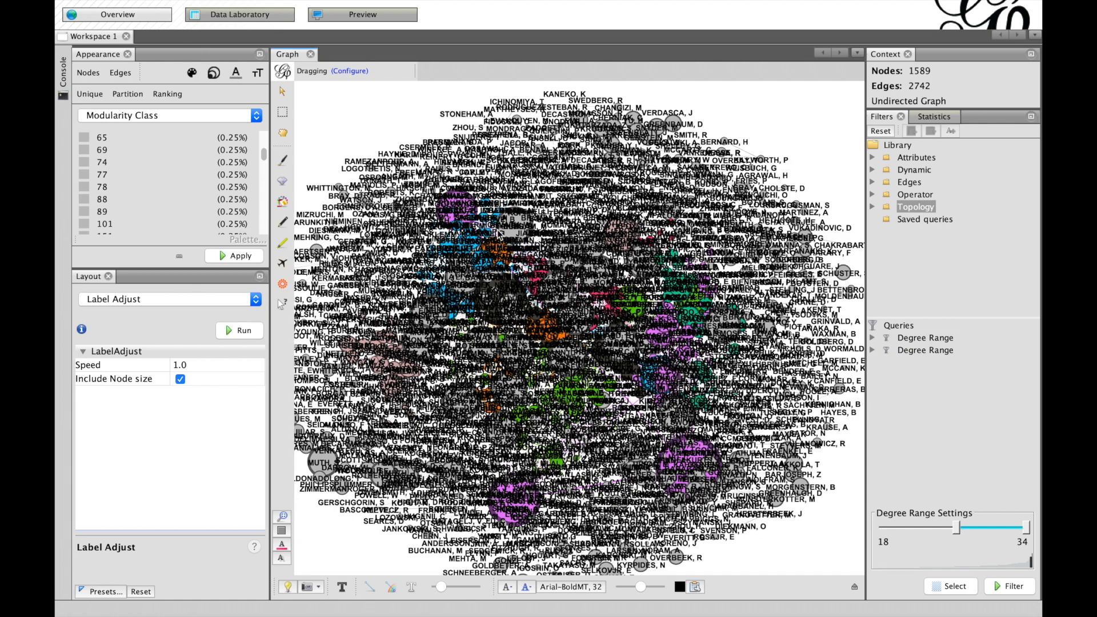
mouse_move(498, 233)
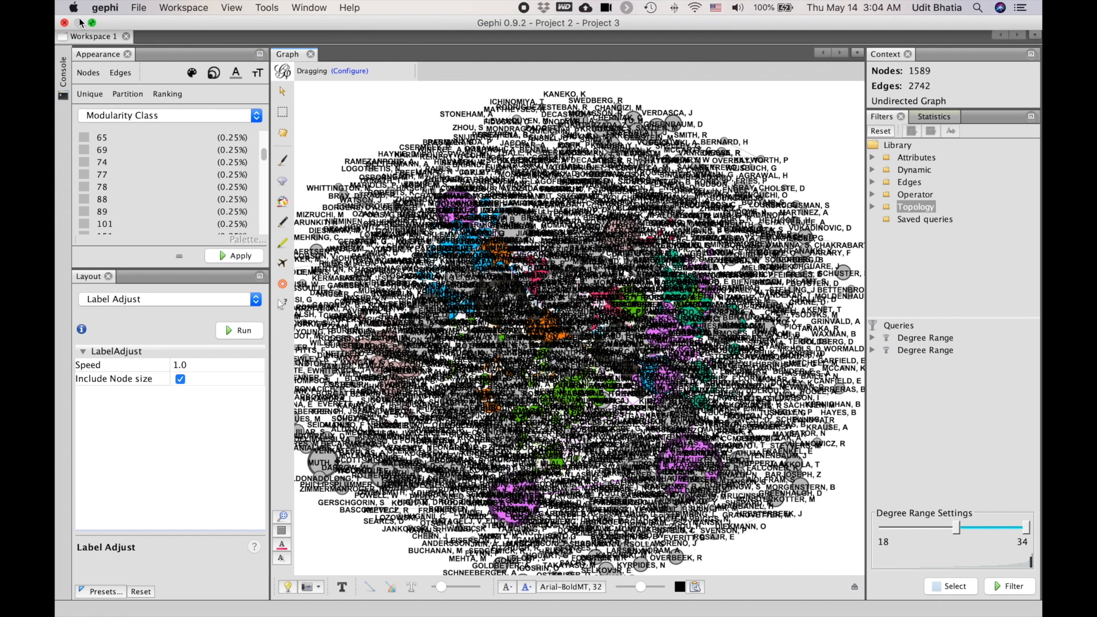
click(92, 22)
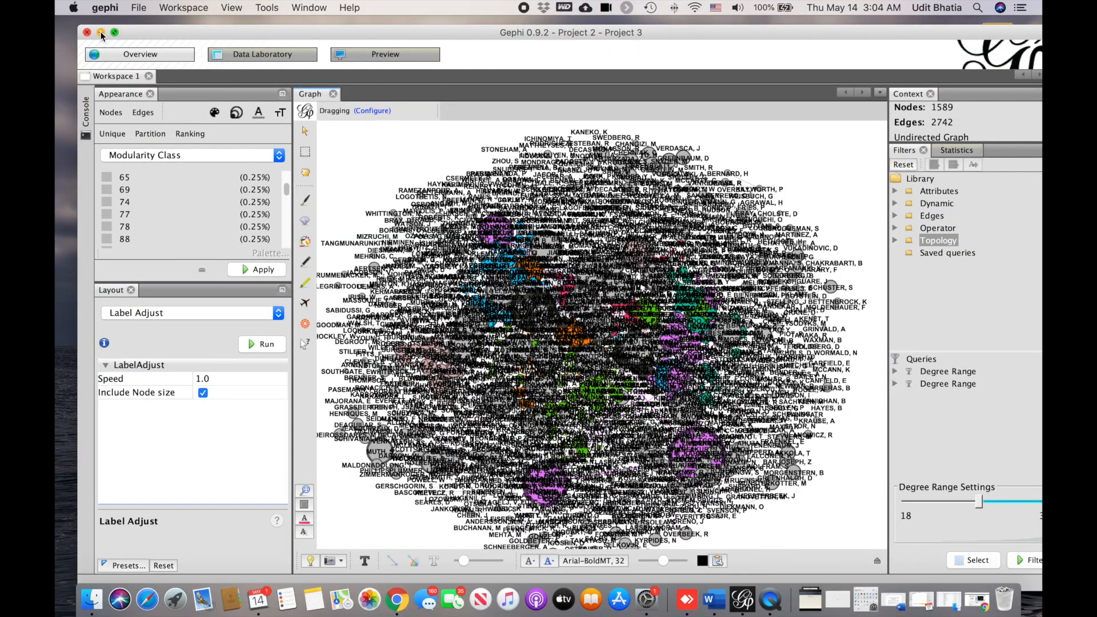
click(101, 33)
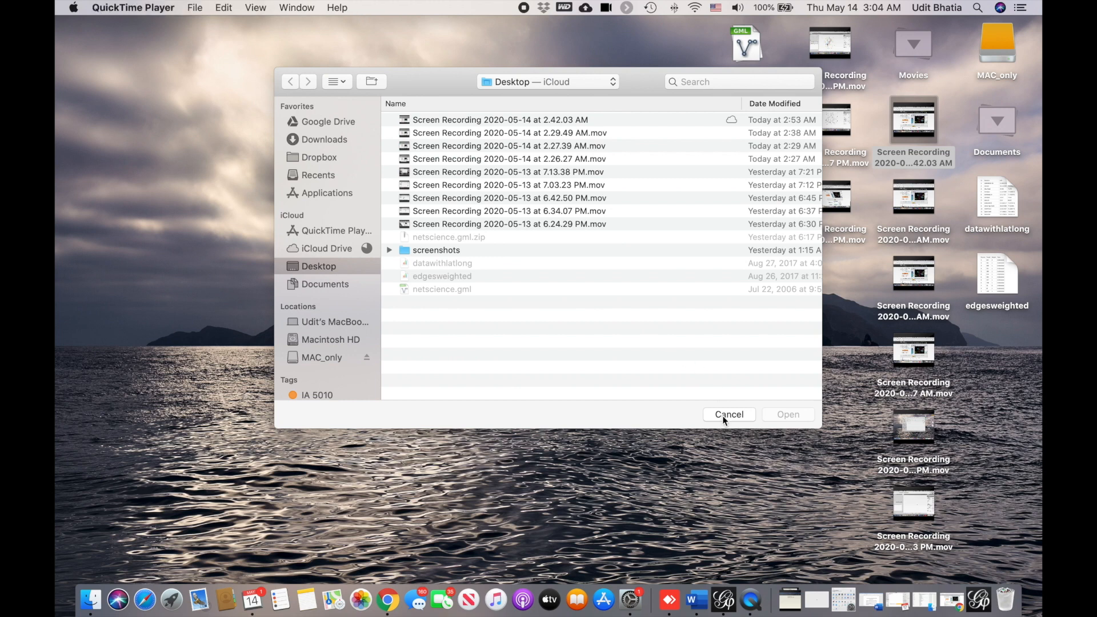
click(723, 415)
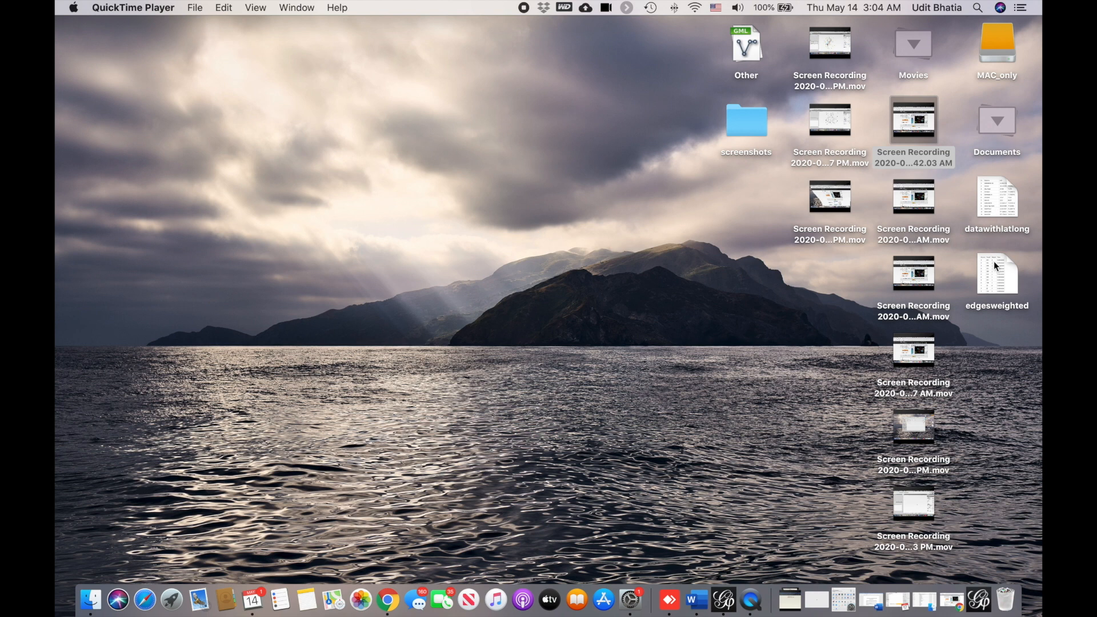
Open the datawithlatlong file from the desktop in Numbers, examine its station and coordinate columns, and close it
click(995, 200)
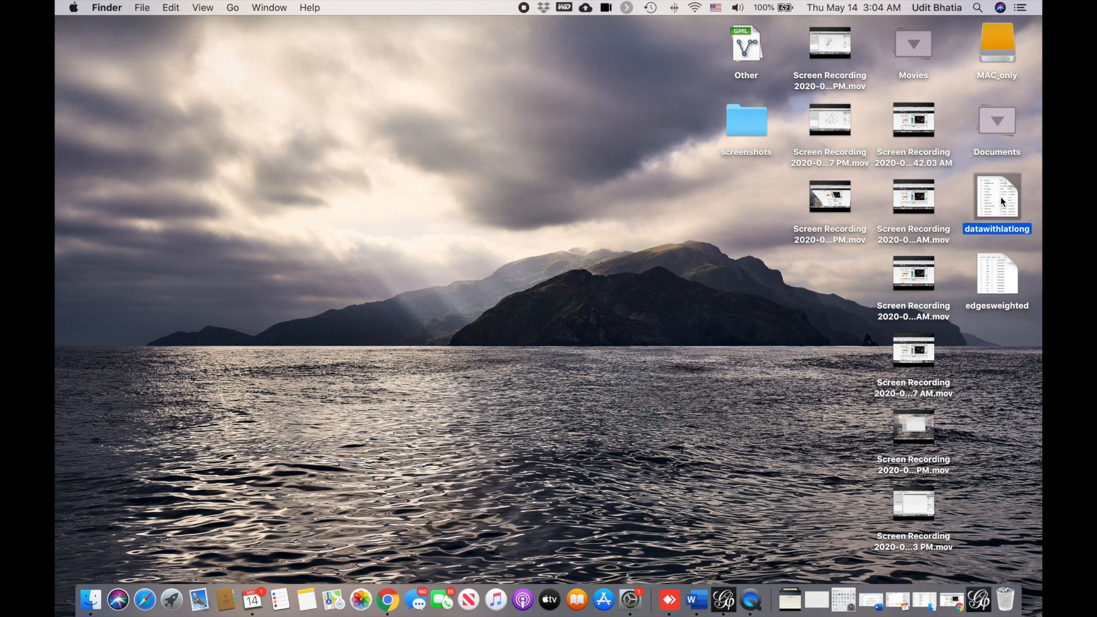
double_click(1000, 199)
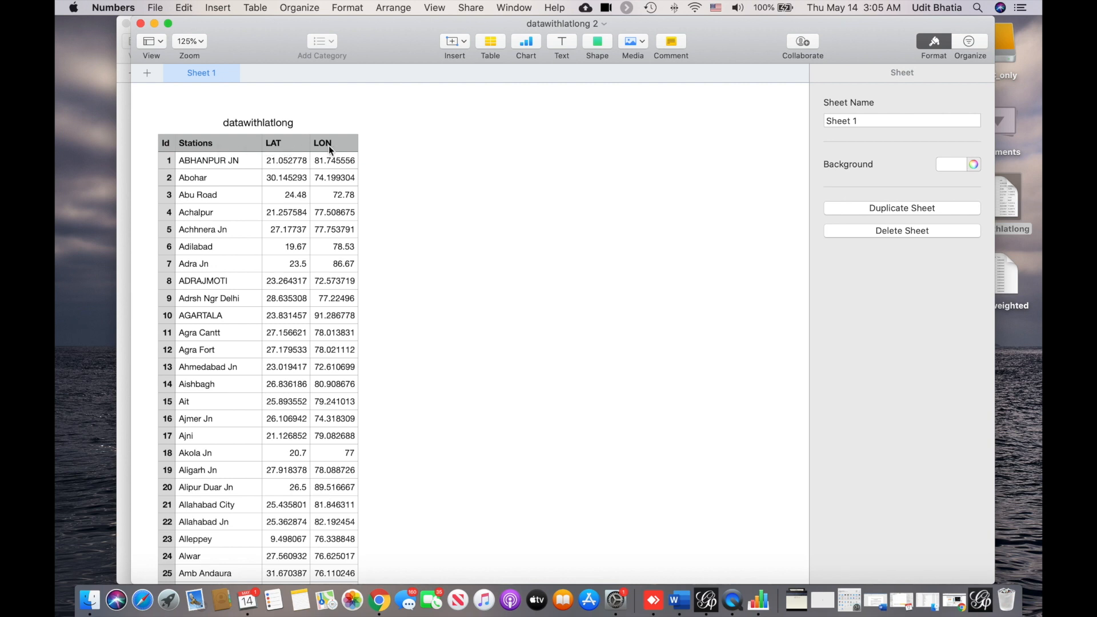
click(140, 24)
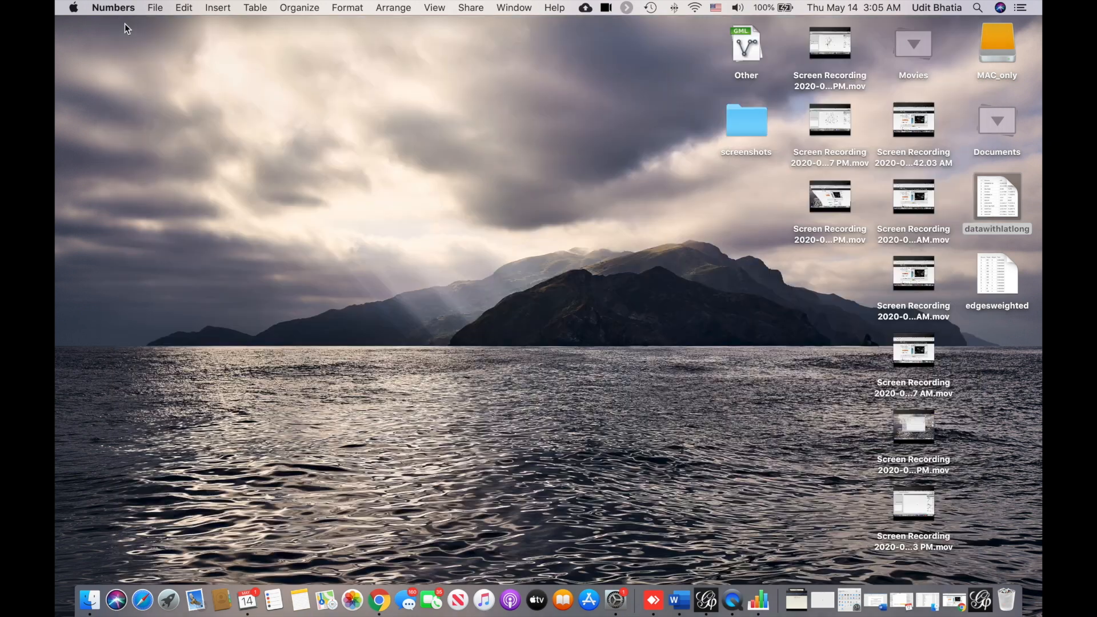
Open the edgesweighted file from the desktop in Numbers, examine its source, target, weight and type columns, and close it
double_click(1004, 279)
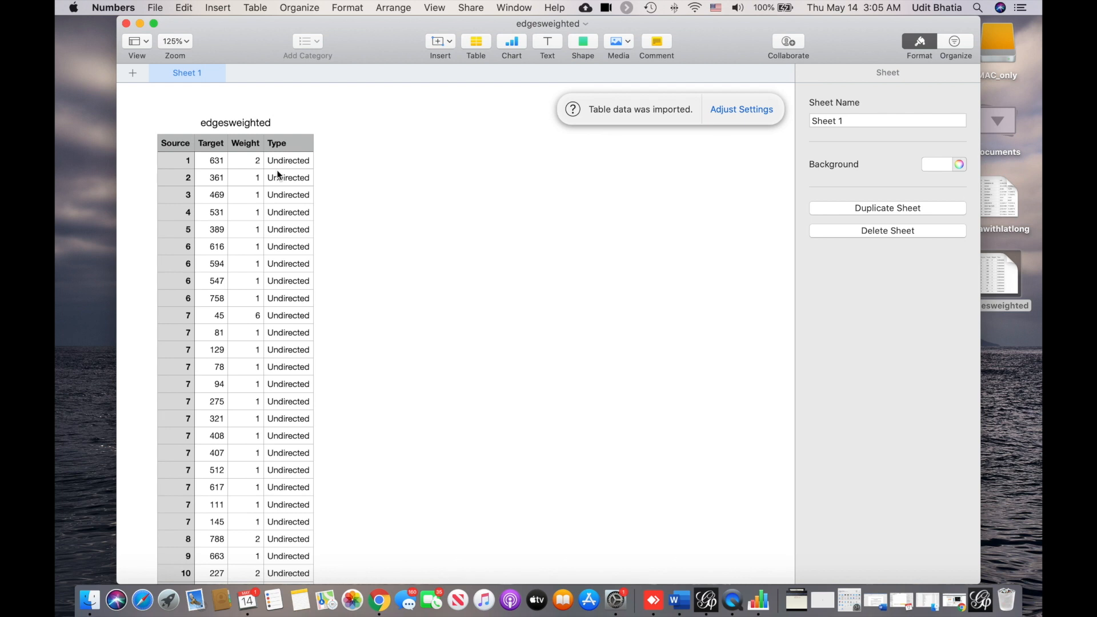
scroll(276, 169, down, 2)
scroll(277, 170, up, 2)
click(127, 23)
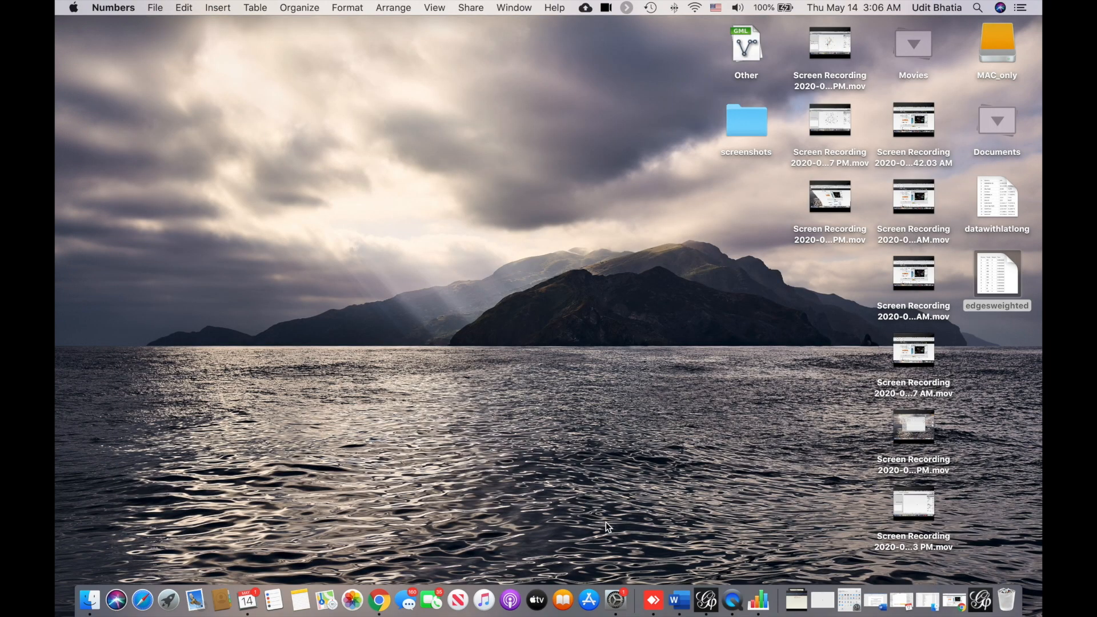
Switch back to Gephi, restore it to full screen and create a new project
click(706, 596)
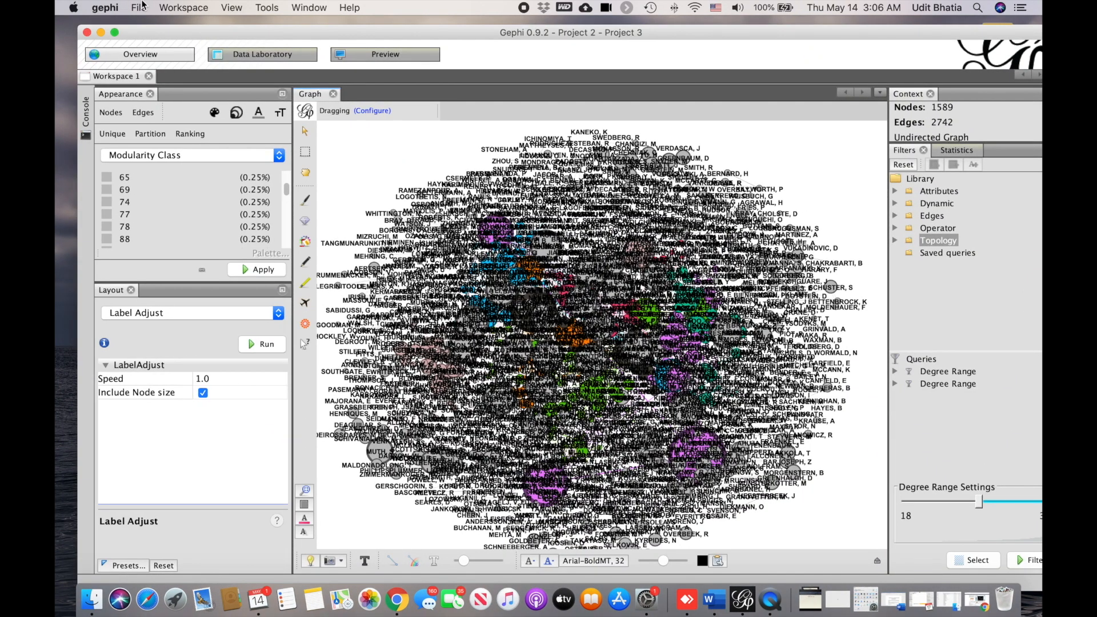
click(114, 32)
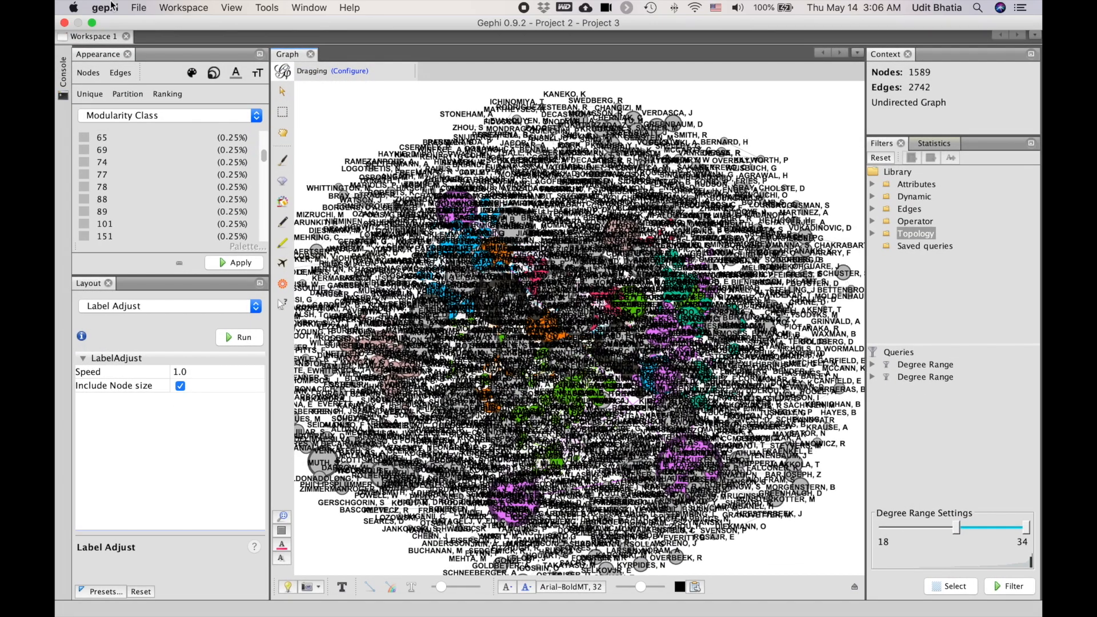
click(139, 8)
click(172, 29)
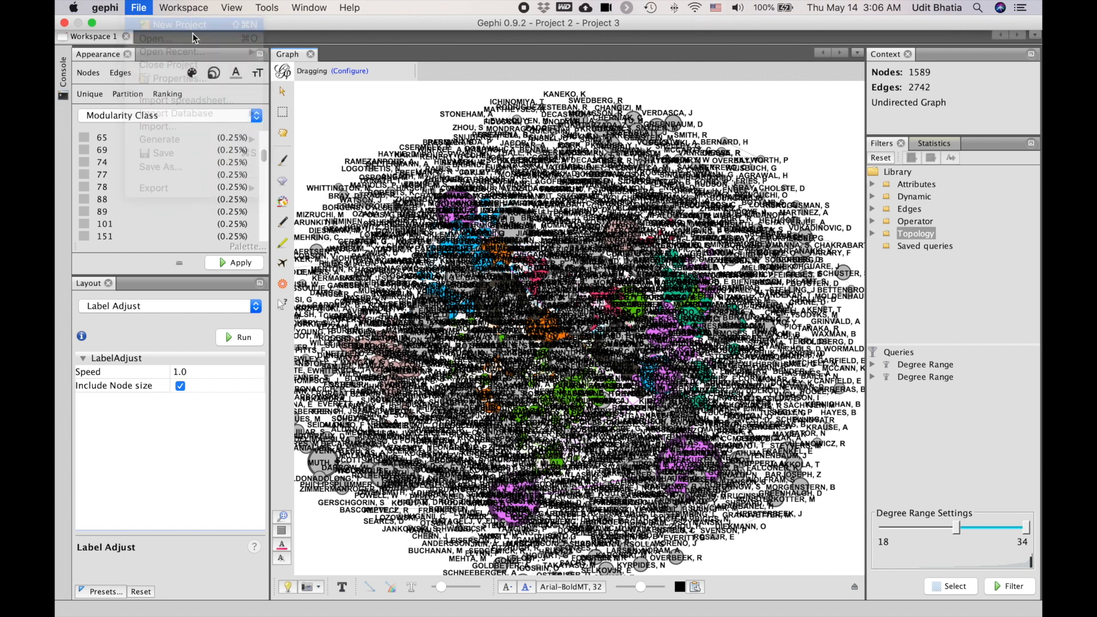
click(476, 353)
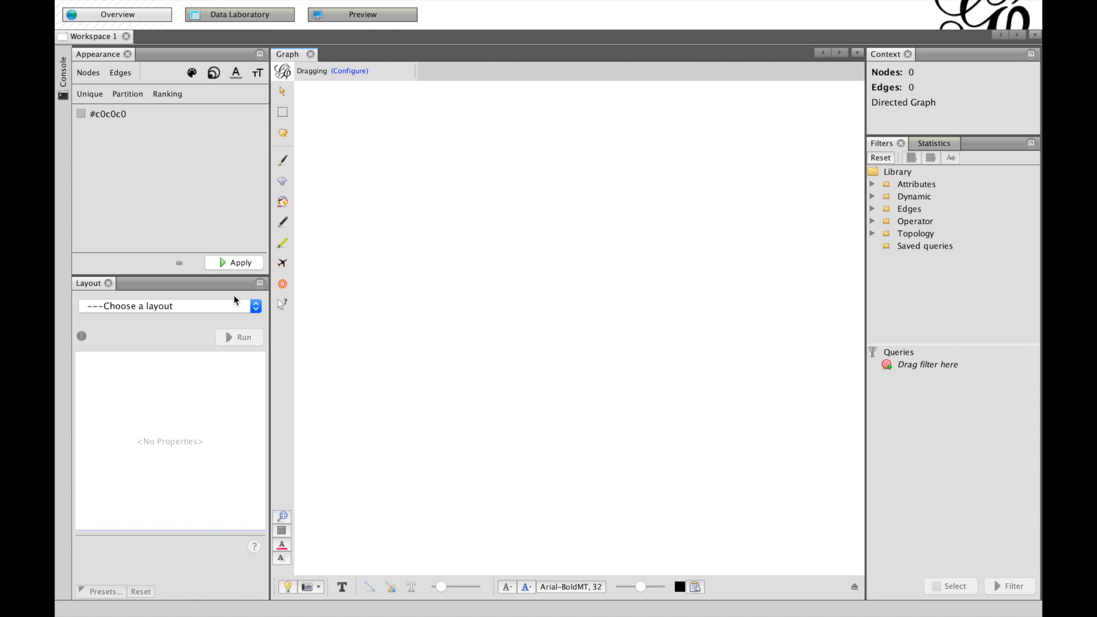
Open datawithlatlong from the Desktop for a spreadsheet import in the Data Laboratory
mouse_move(215, 5)
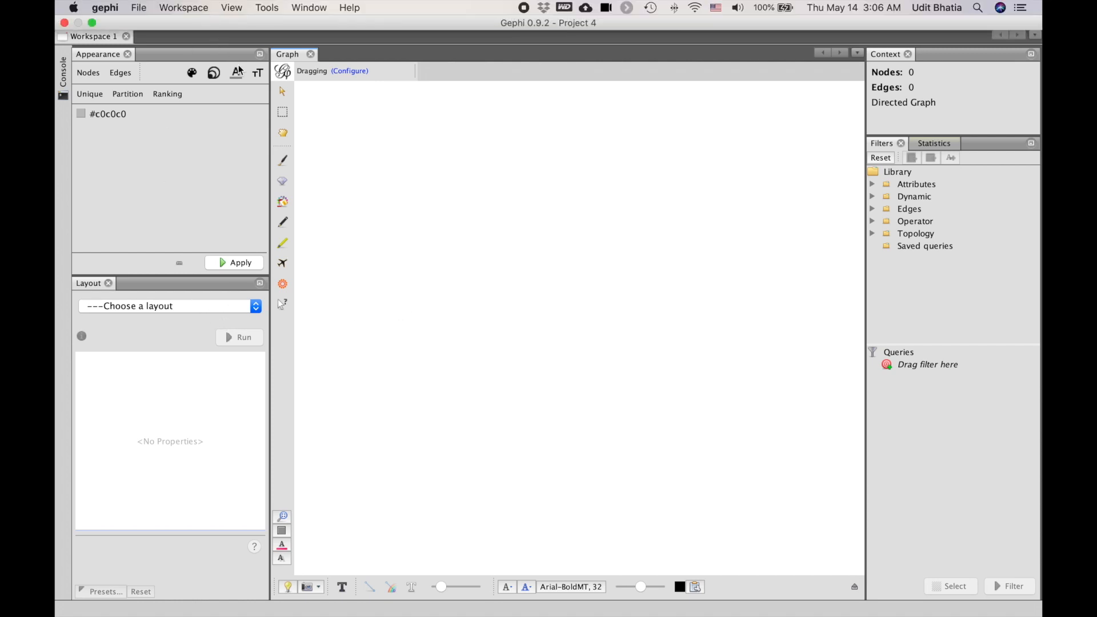
click(257, 16)
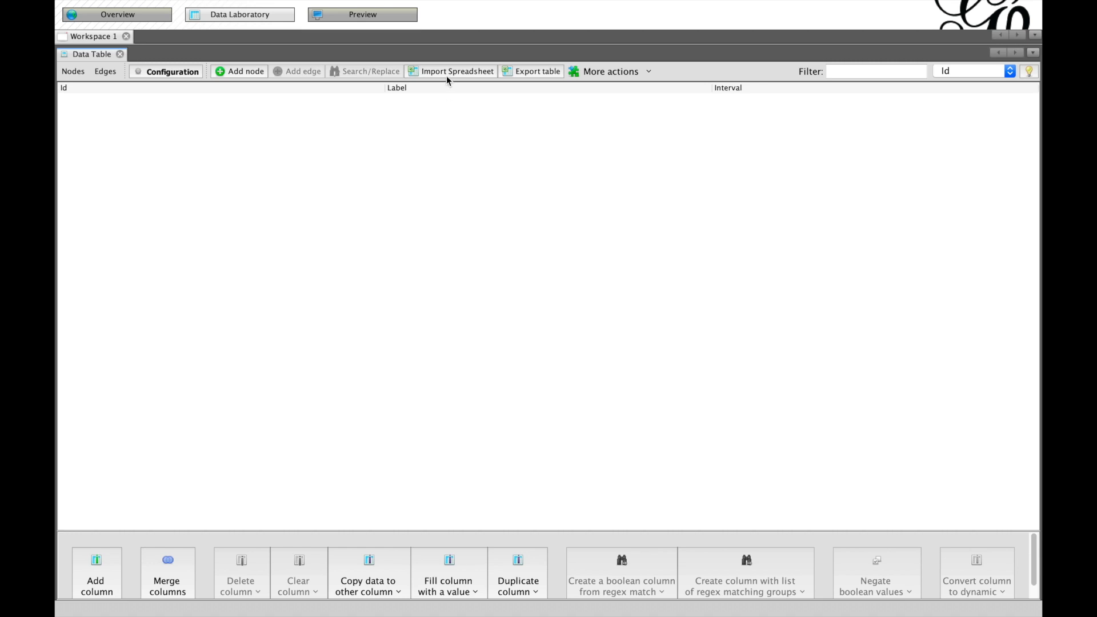
click(423, 71)
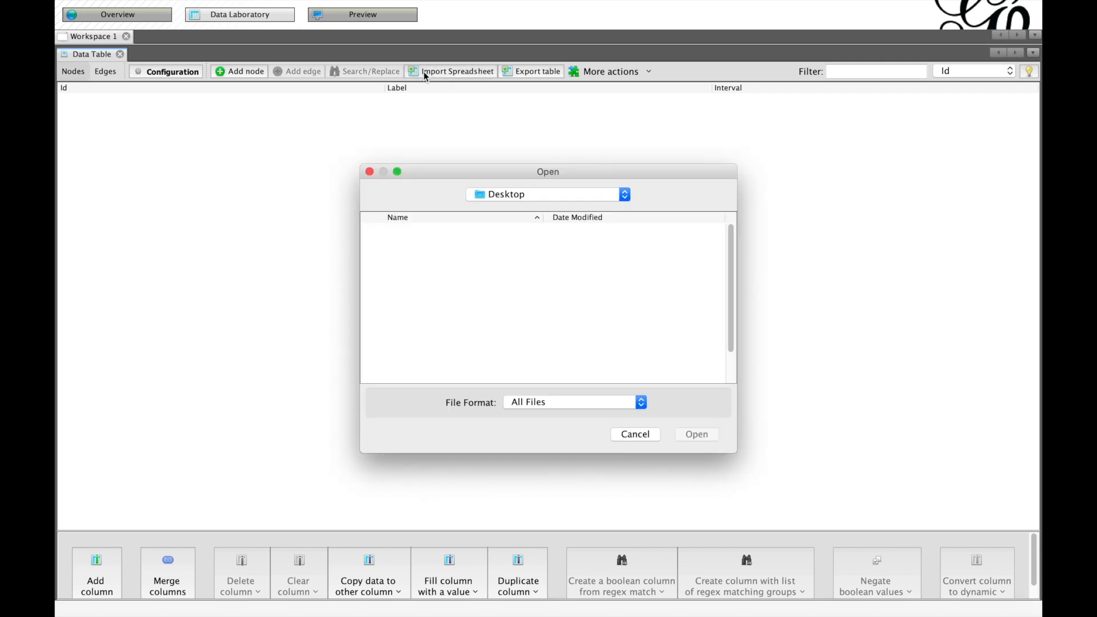
click(433, 231)
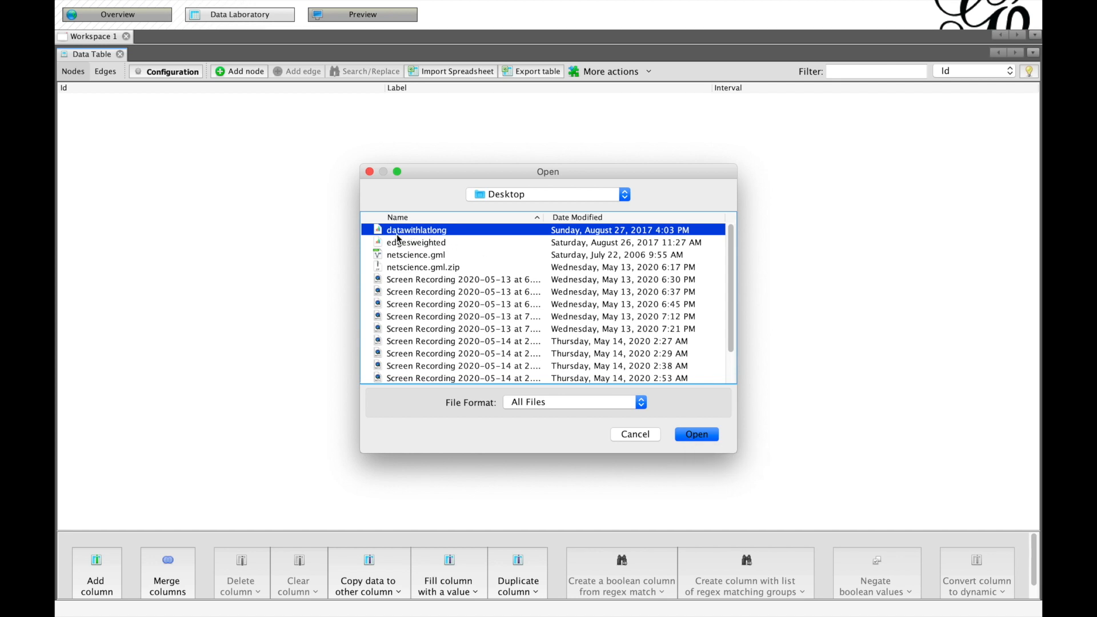
click(693, 432)
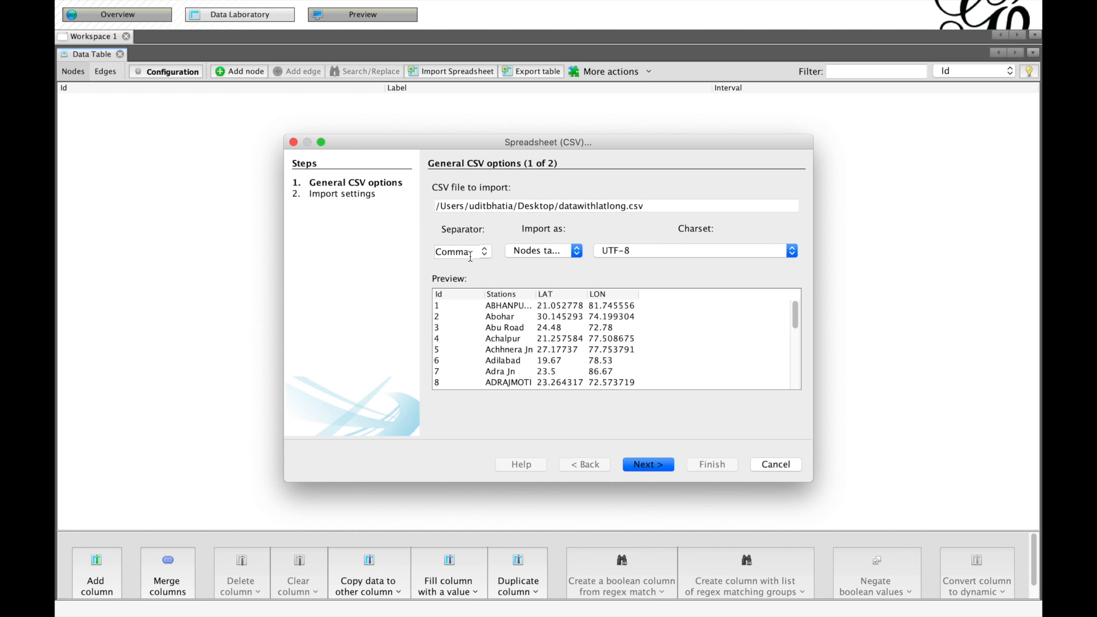
Set the station file to import as a Nodes table and finish the import settings with Id, Stations, LAT and LON included
click(530, 256)
click(537, 253)
click(539, 250)
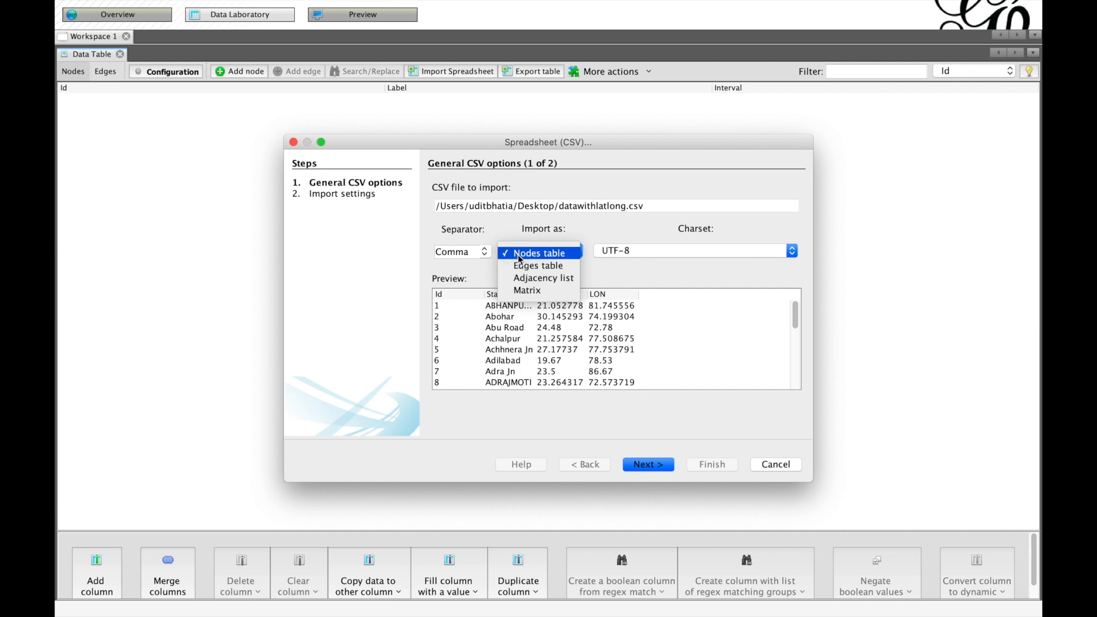
click(524, 253)
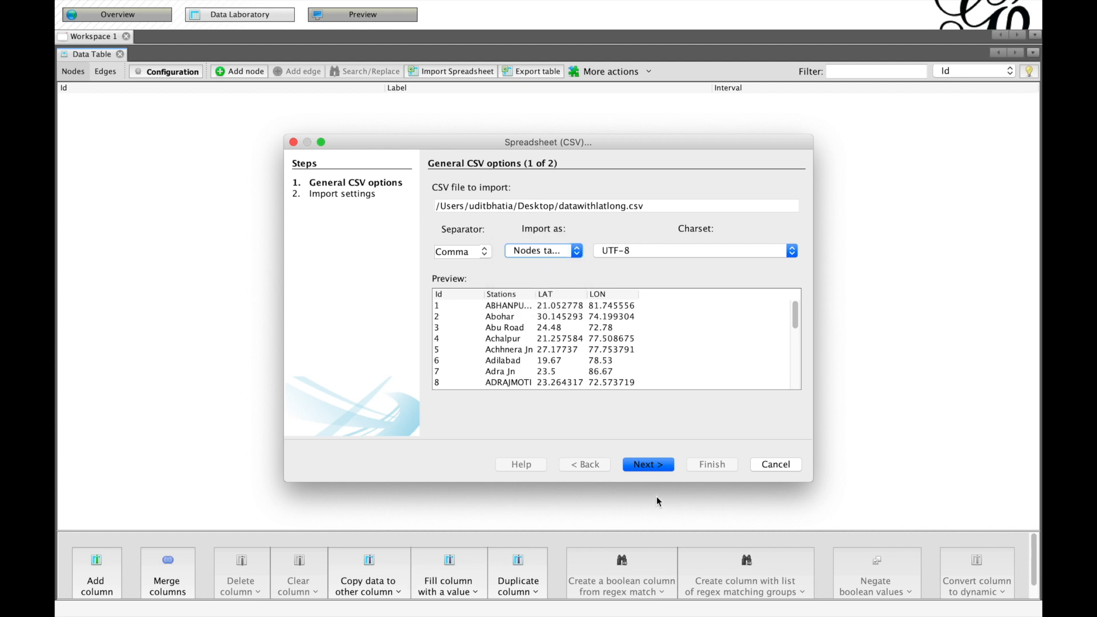
click(656, 469)
scroll(571, 356, down, 1)
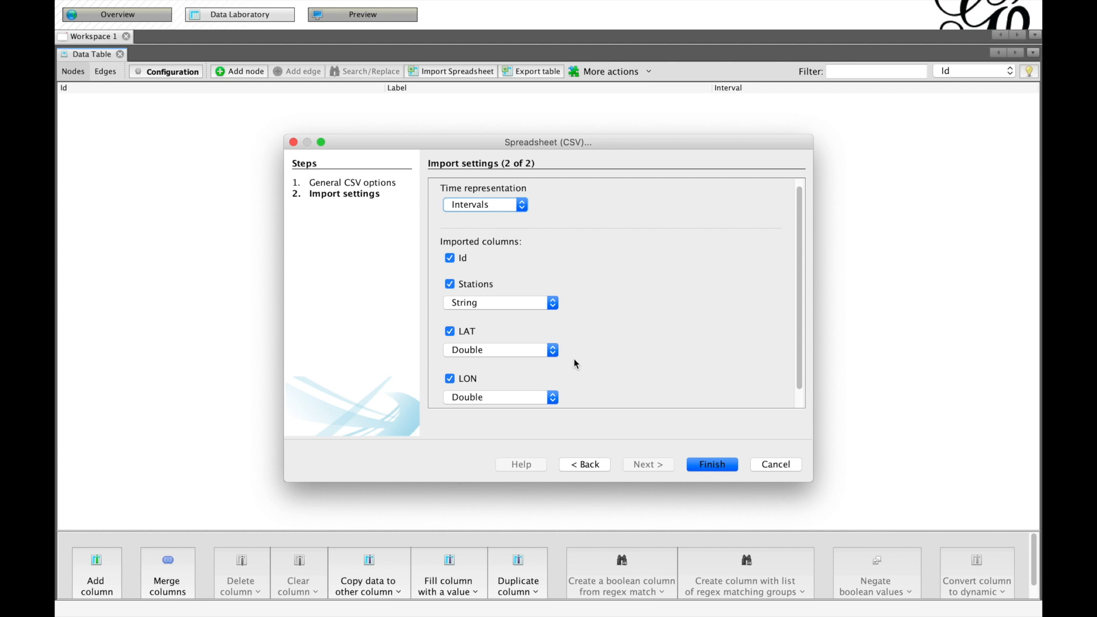
scroll(577, 363, down, 1)
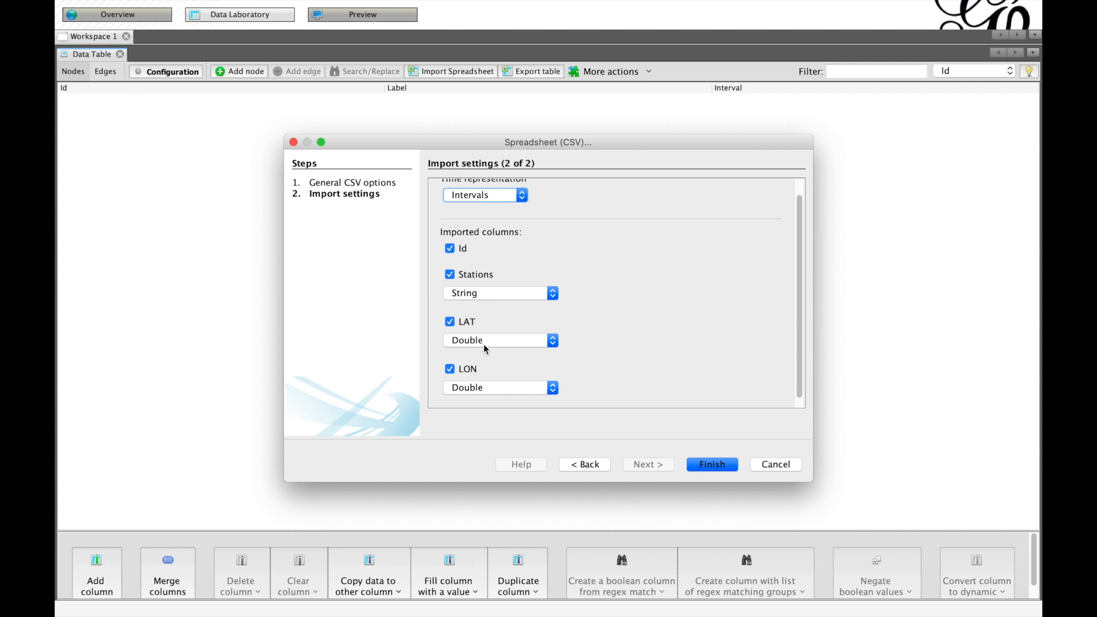
click(721, 462)
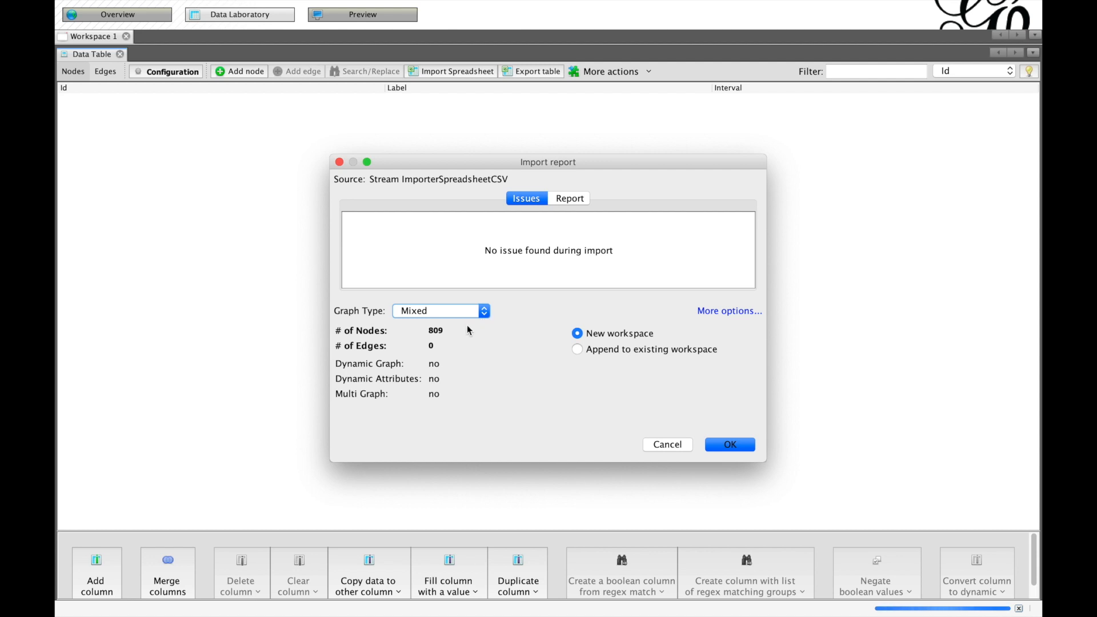
Set the graph type to Undirected and load the station nodes into a new workspace
click(413, 311)
click(416, 313)
click(403, 313)
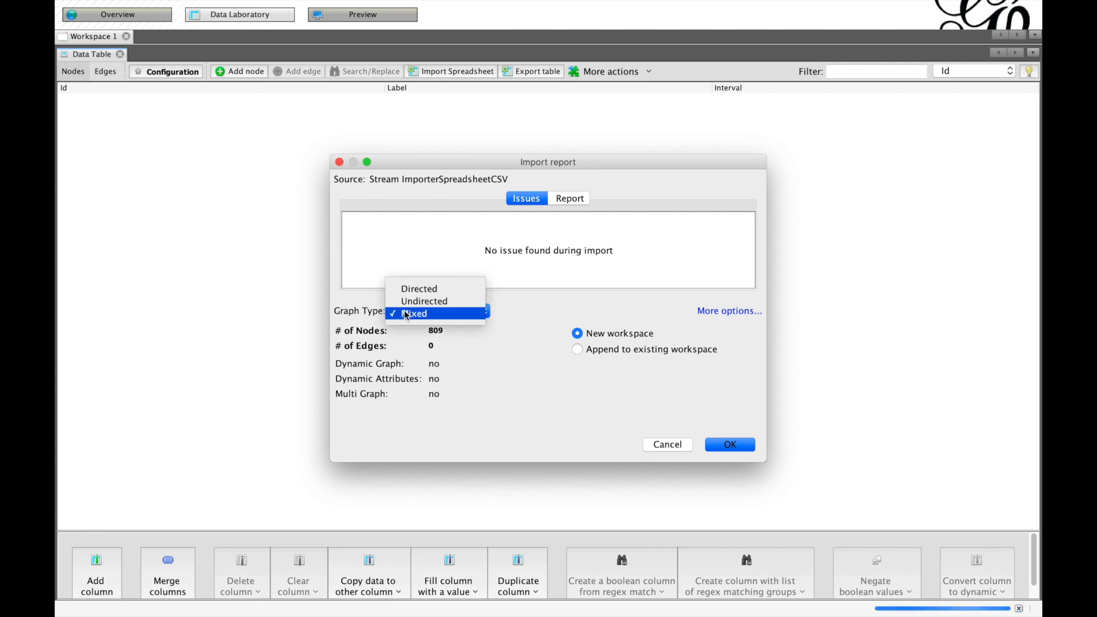
click(410, 303)
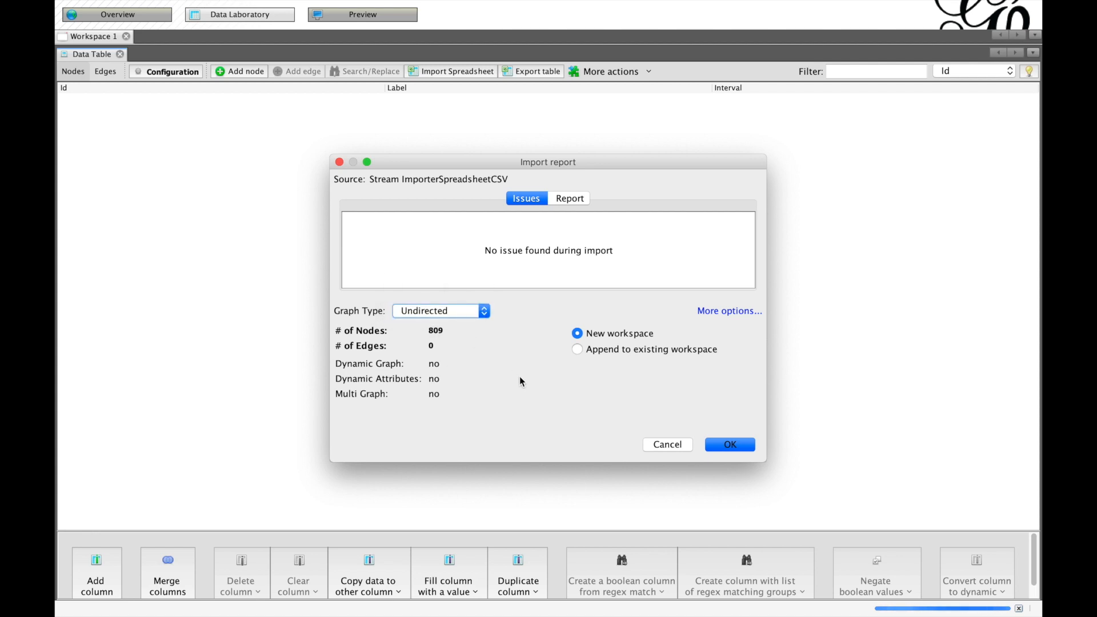
click(719, 443)
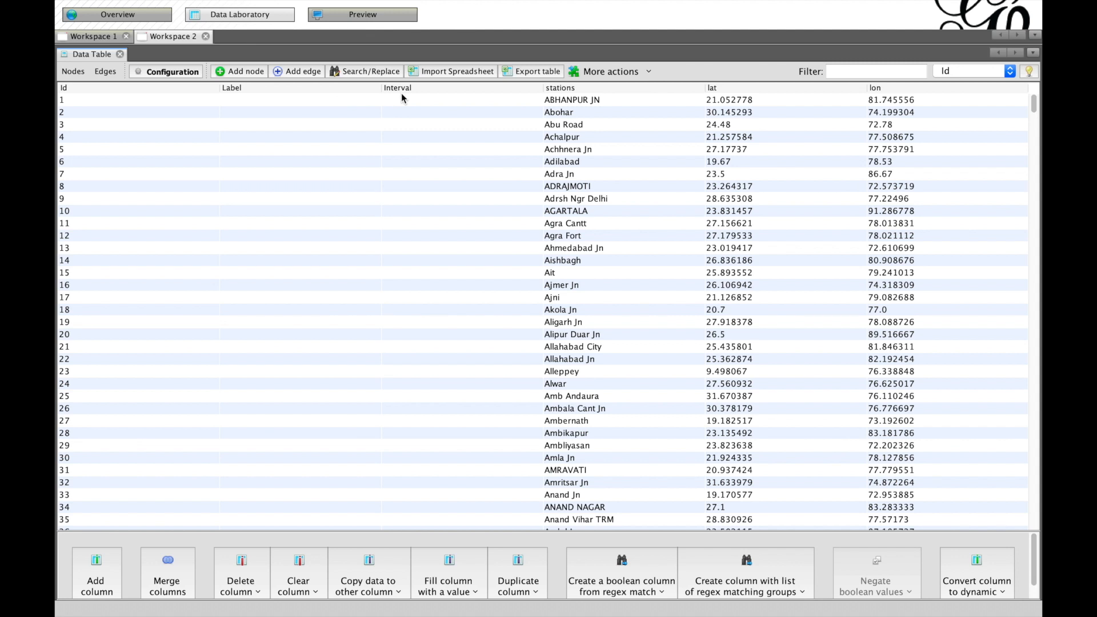
Open edgesweighted from the Desktop for a second spreadsheet import
click(451, 72)
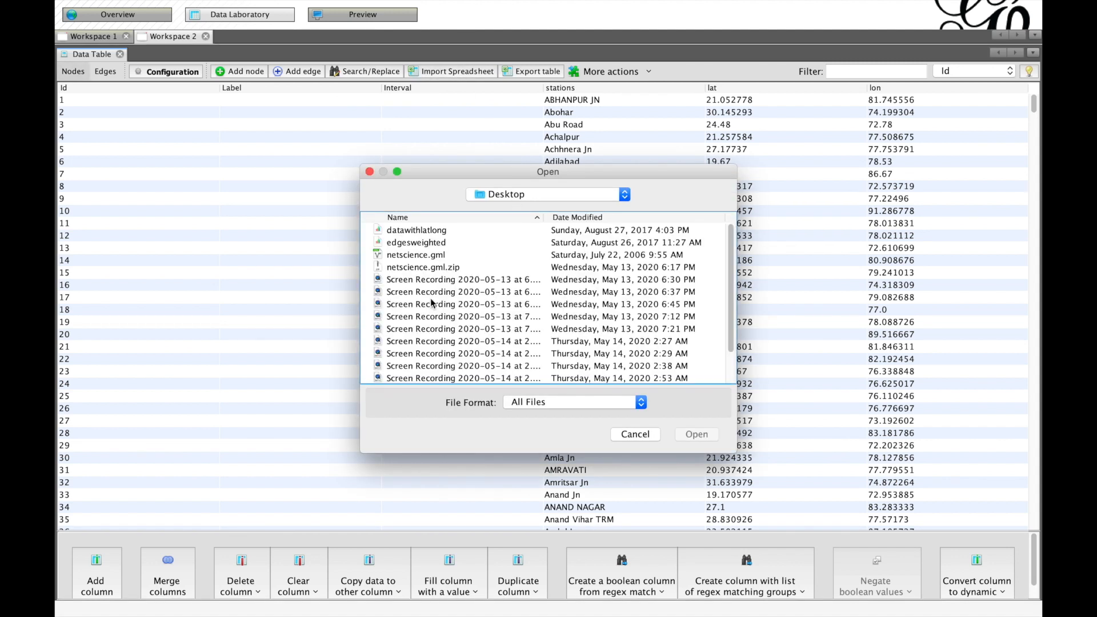
click(404, 246)
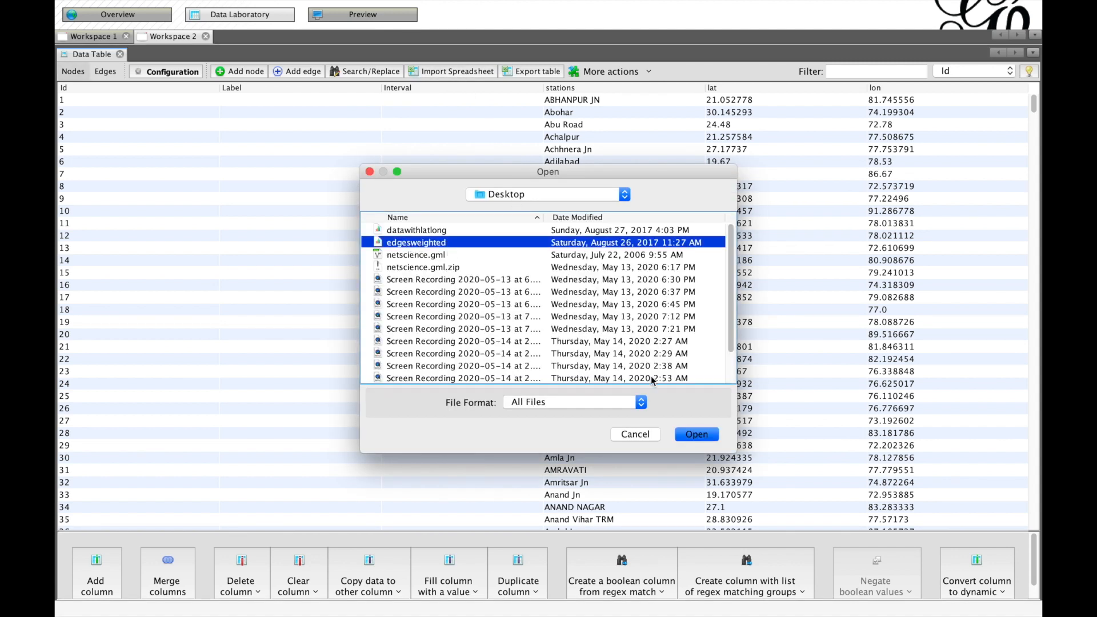
click(691, 435)
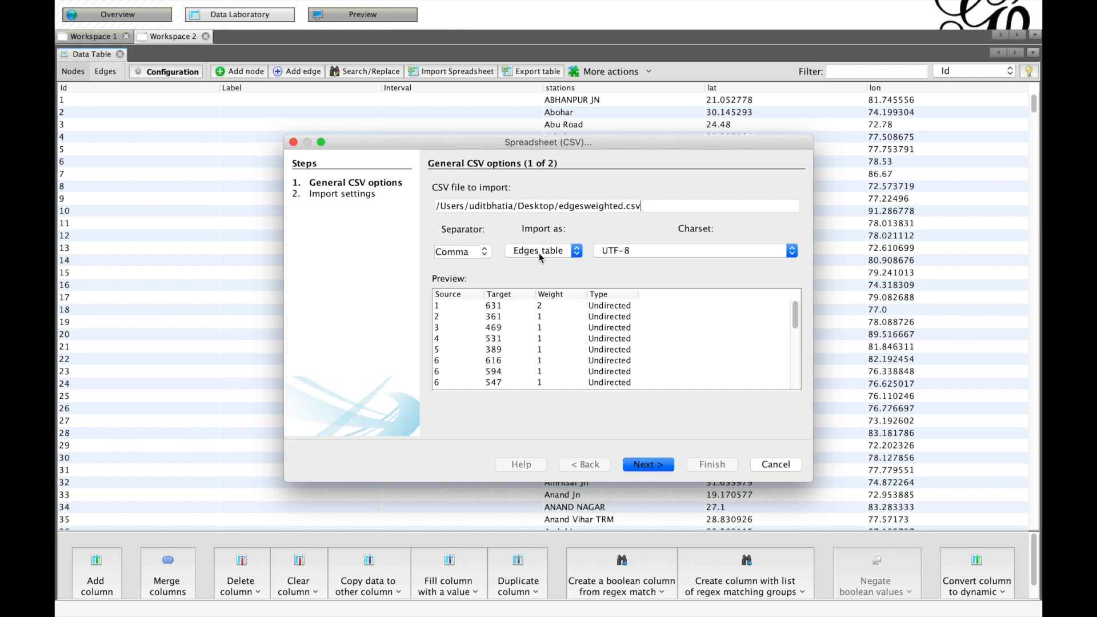
Set the edgesweighted file to import as an Edges table and proceed to its import settings
click(553, 252)
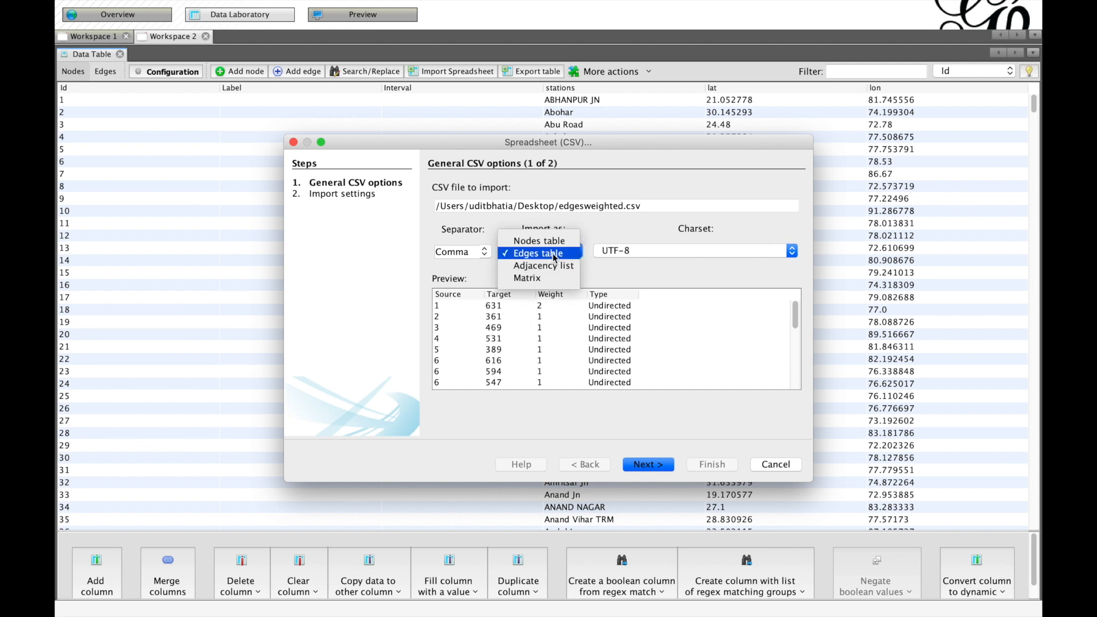
click(553, 253)
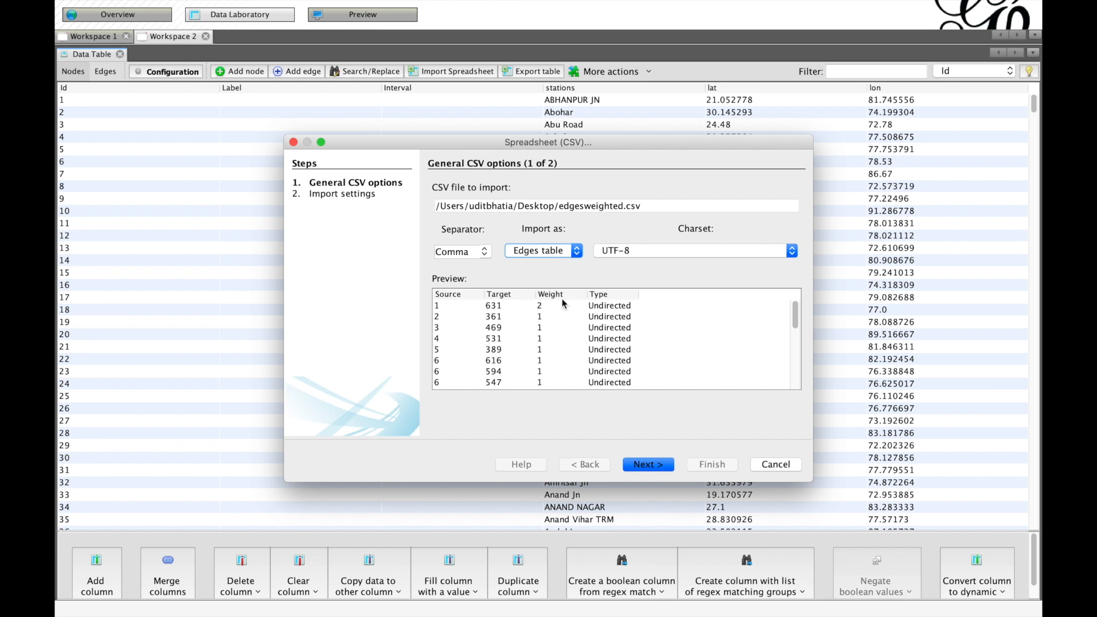
click(656, 467)
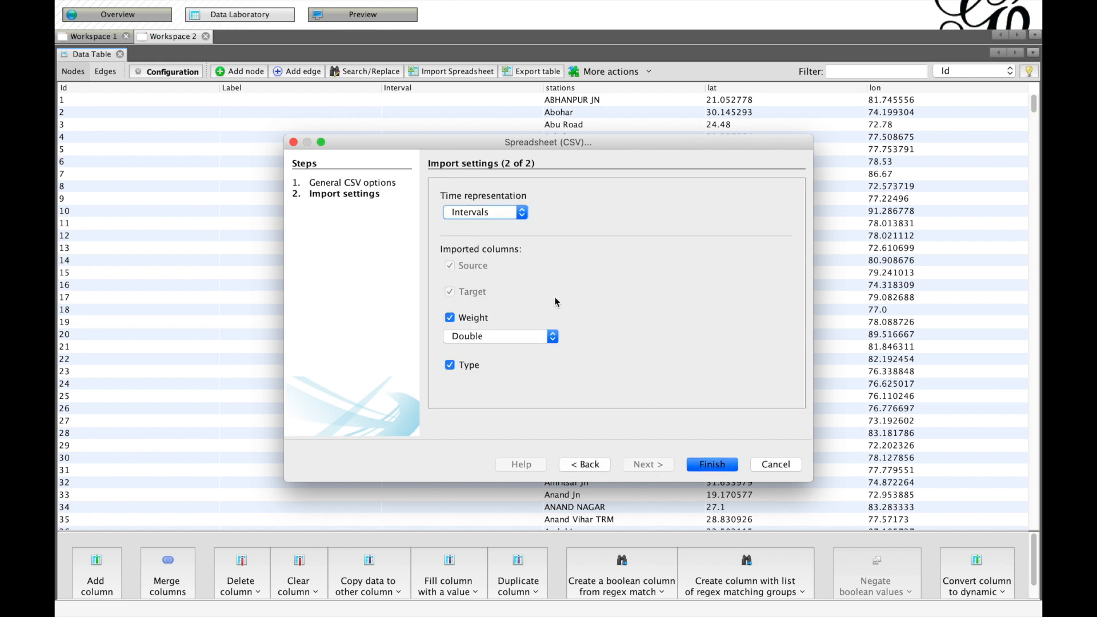
Review the Weight column's data types, keep Double with Type included, and finish the edge import settings
click(479, 338)
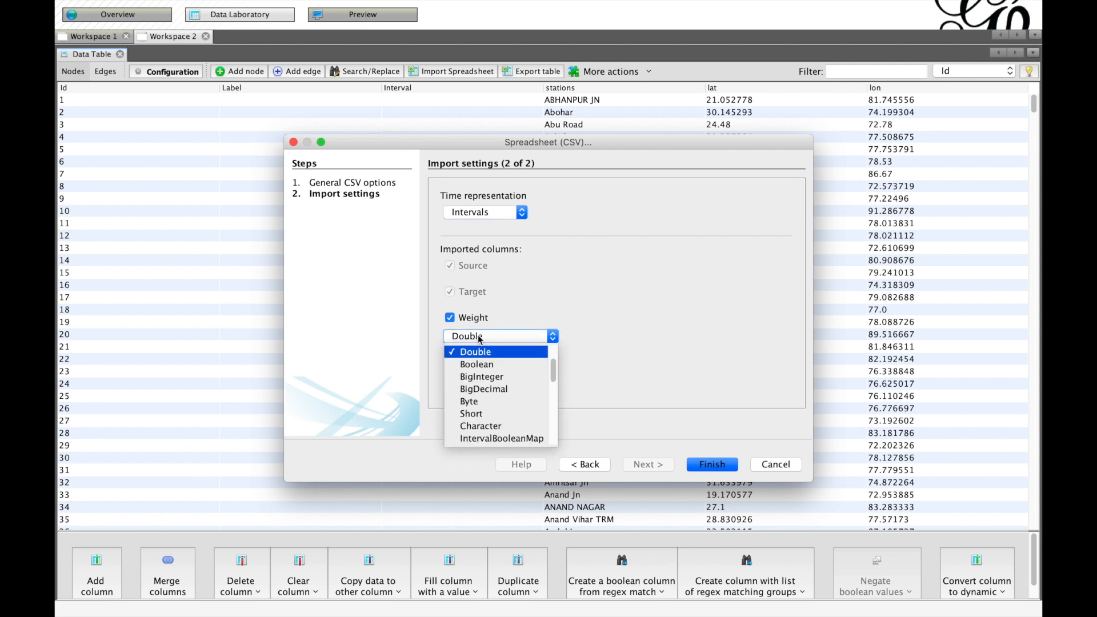
scroll(507, 414, down, 6)
scroll(507, 413, up, 5)
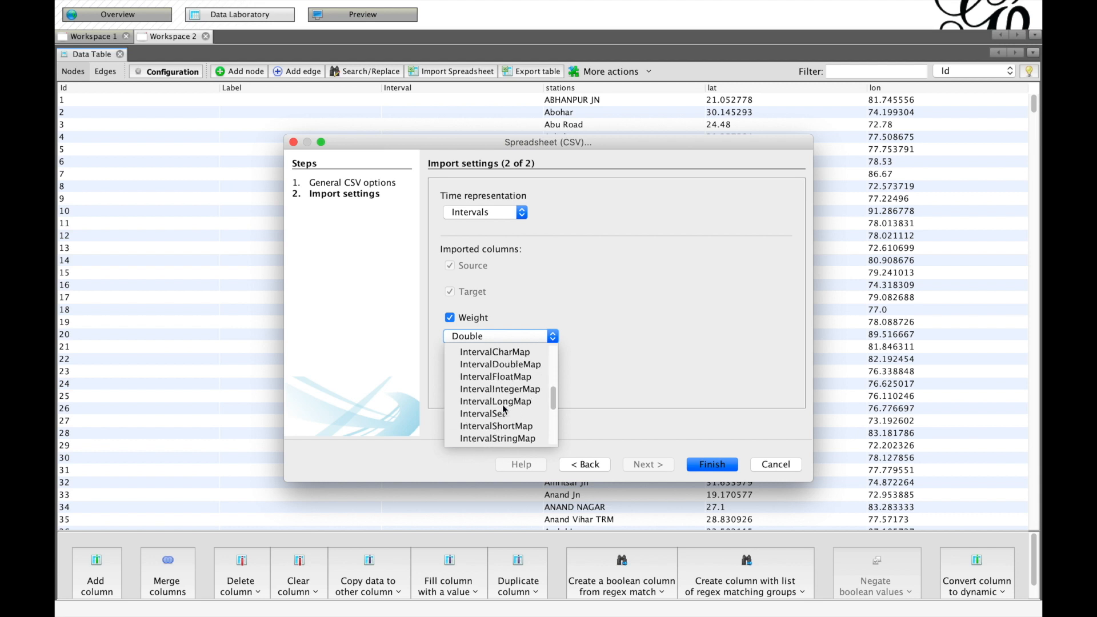
scroll(501, 404, up, 2)
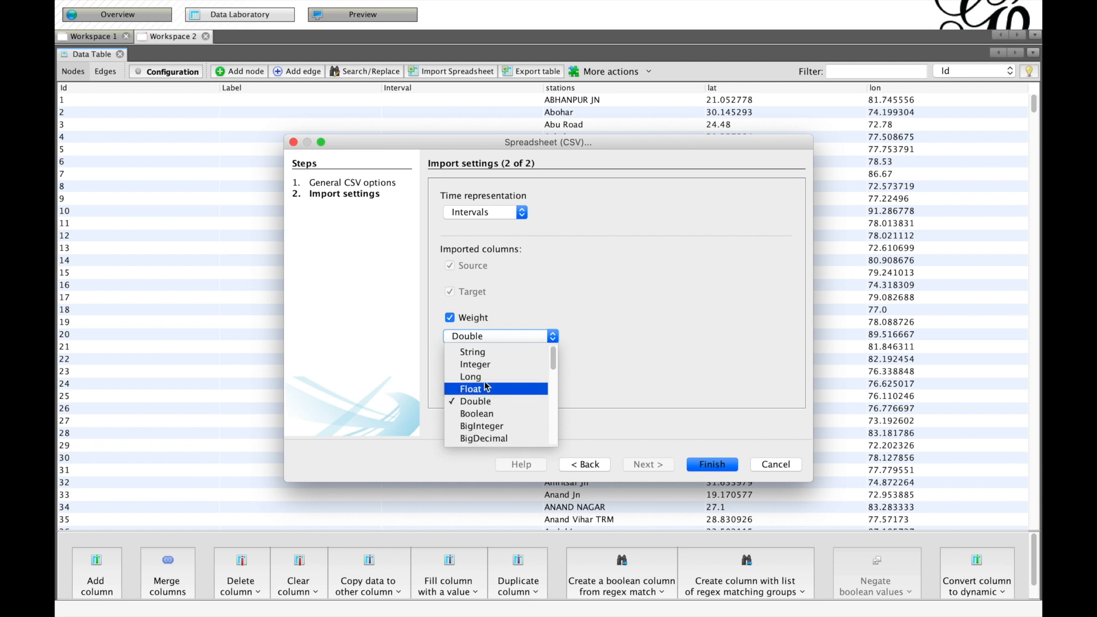
click(484, 404)
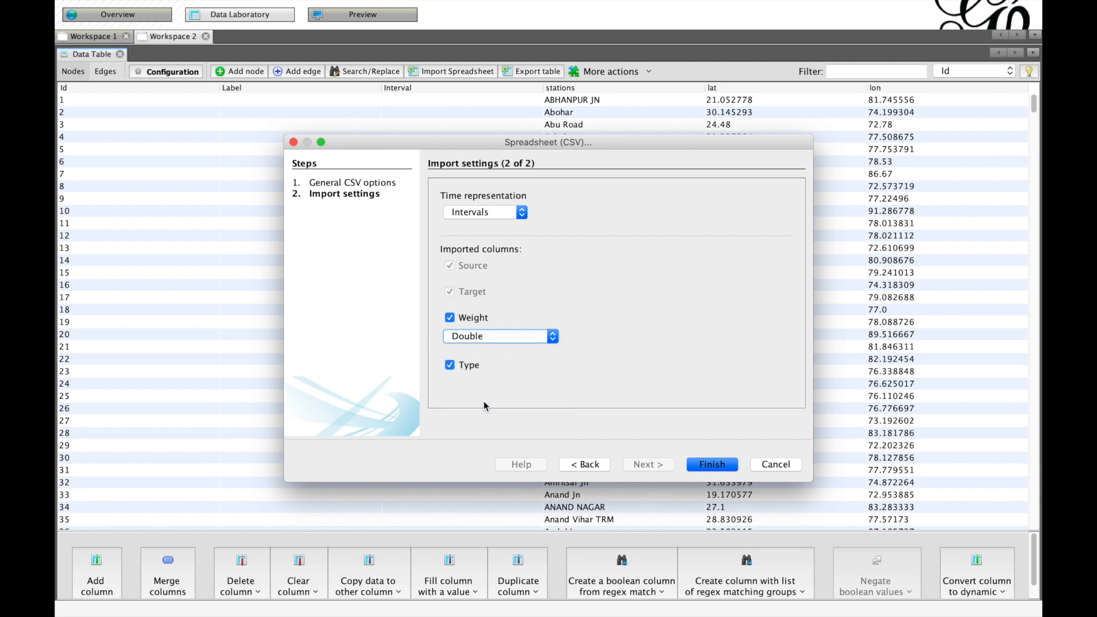
click(723, 467)
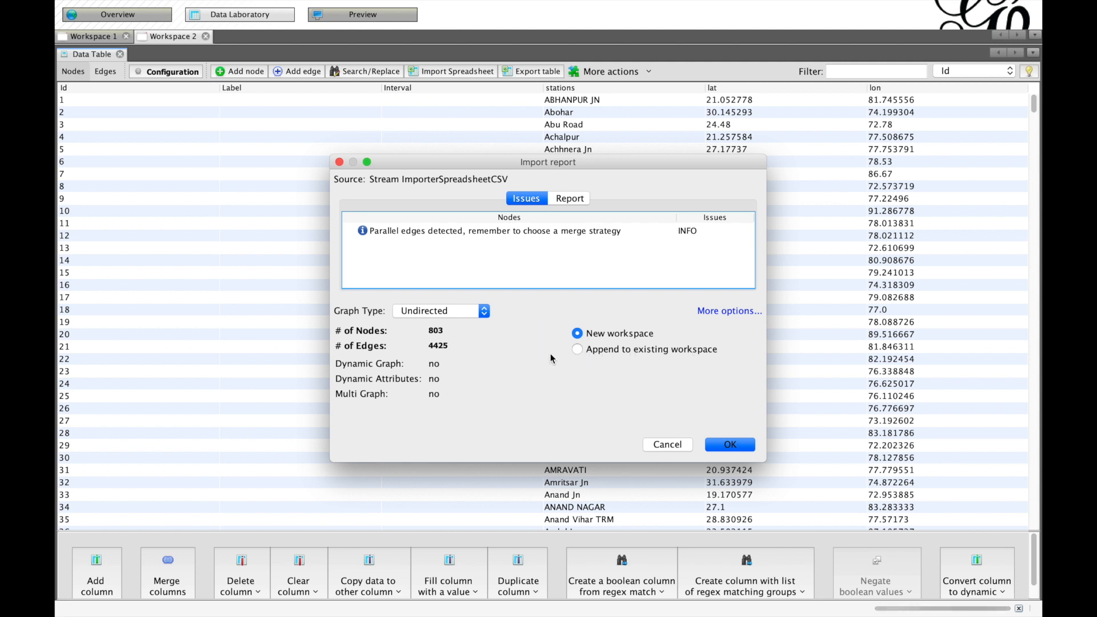
Append the imported undirected edges to the existing workspace and show the station network in the Overview
click(584, 349)
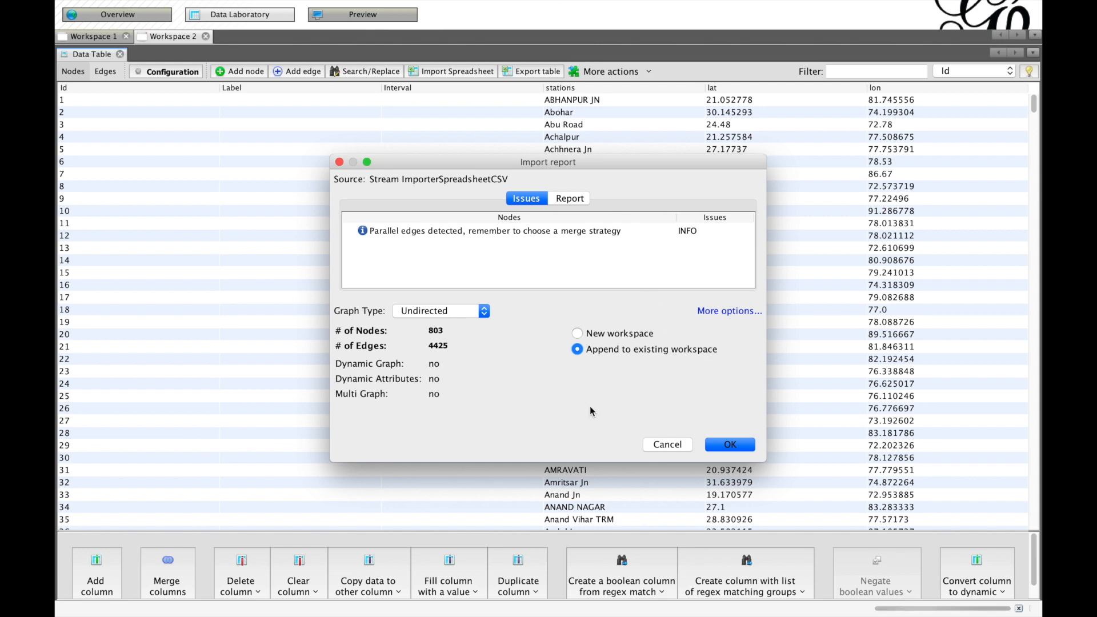
click(724, 446)
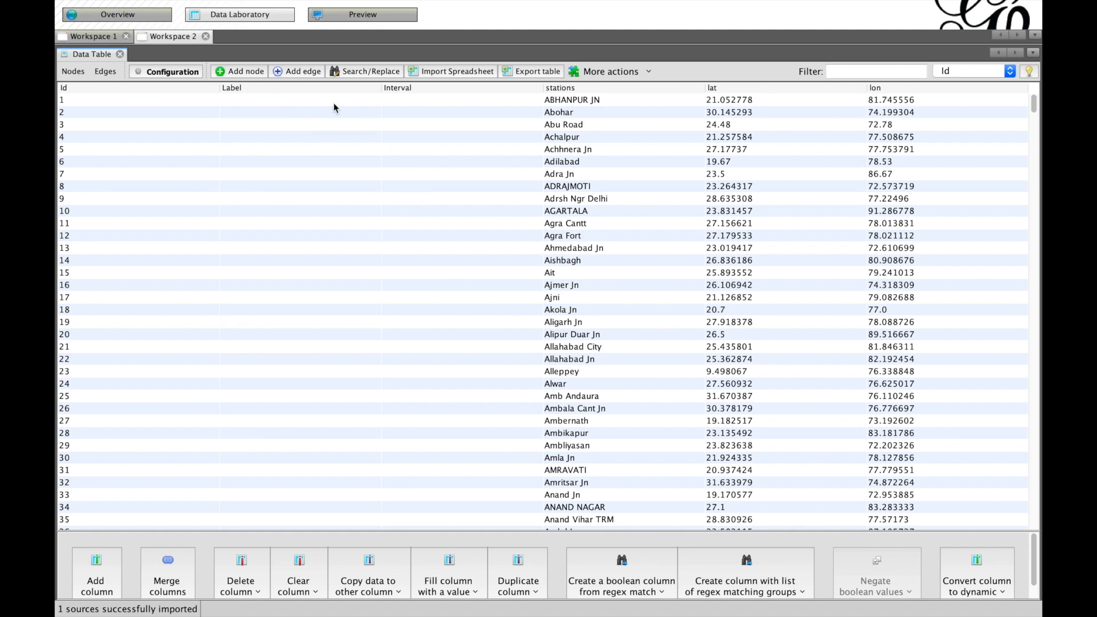
click(133, 15)
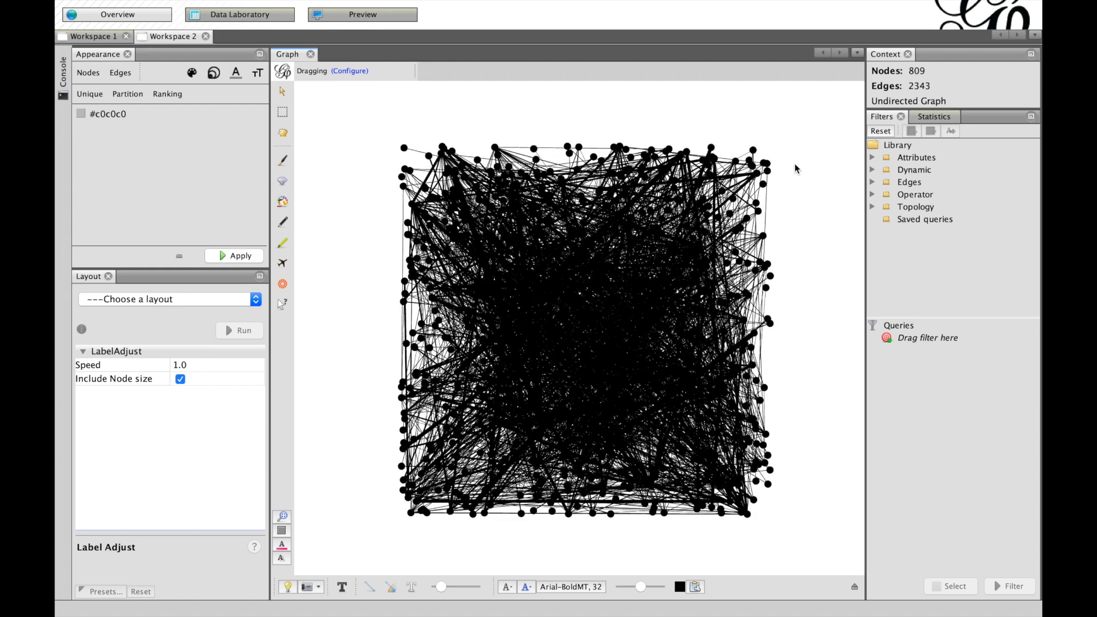
Compute the Average Degree and the Modularity, with Randomize and Use weights on and resolution 1.0, closing each report
click(920, 118)
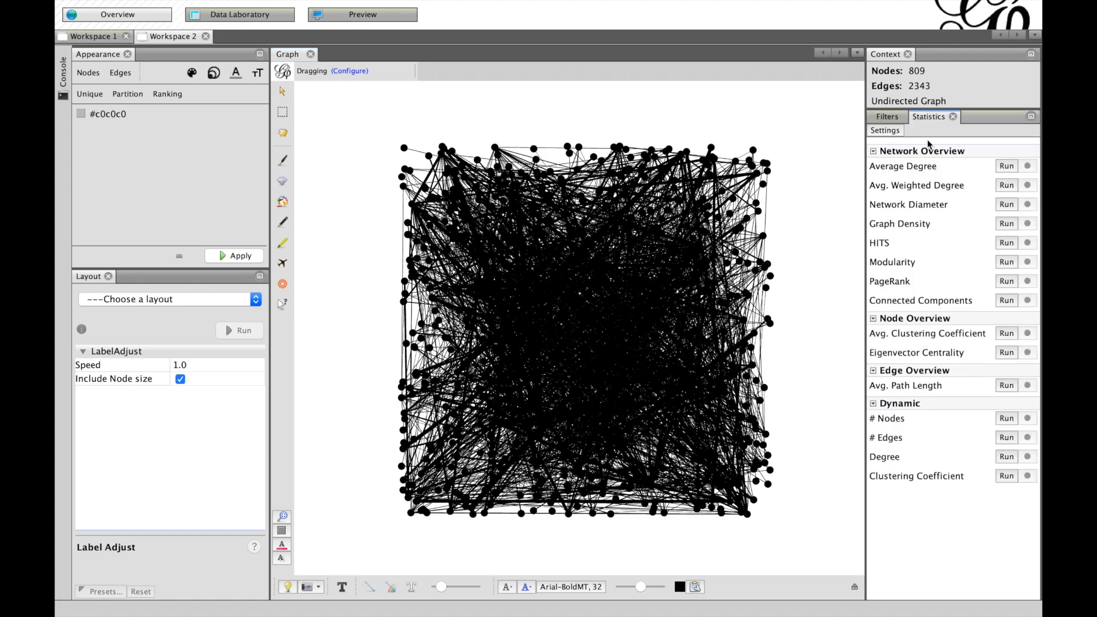
click(1007, 166)
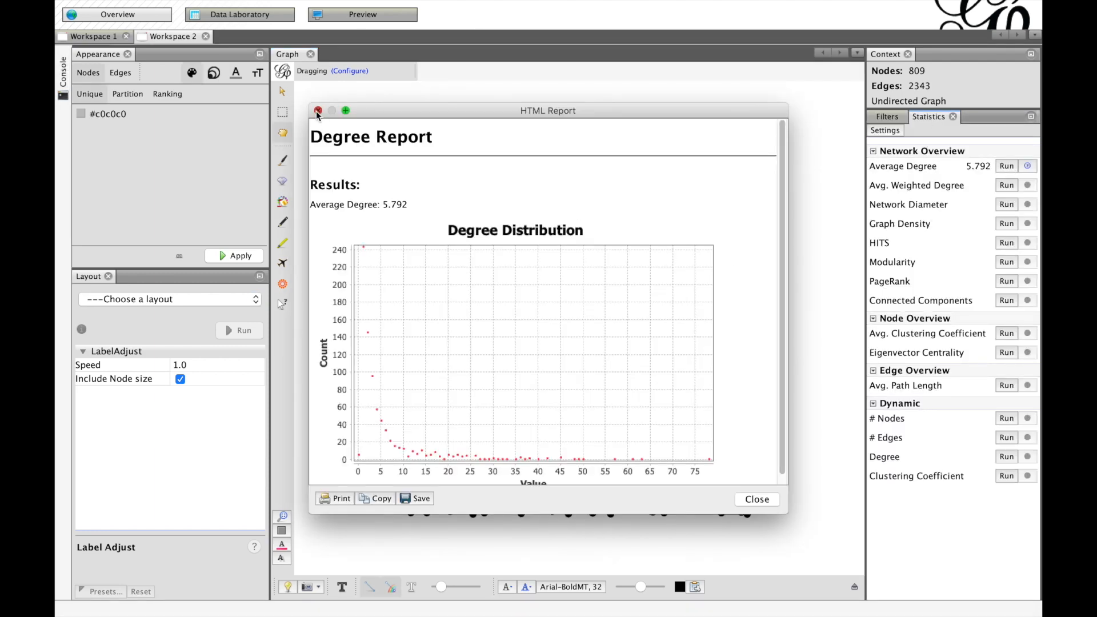
click(317, 110)
click(1006, 262)
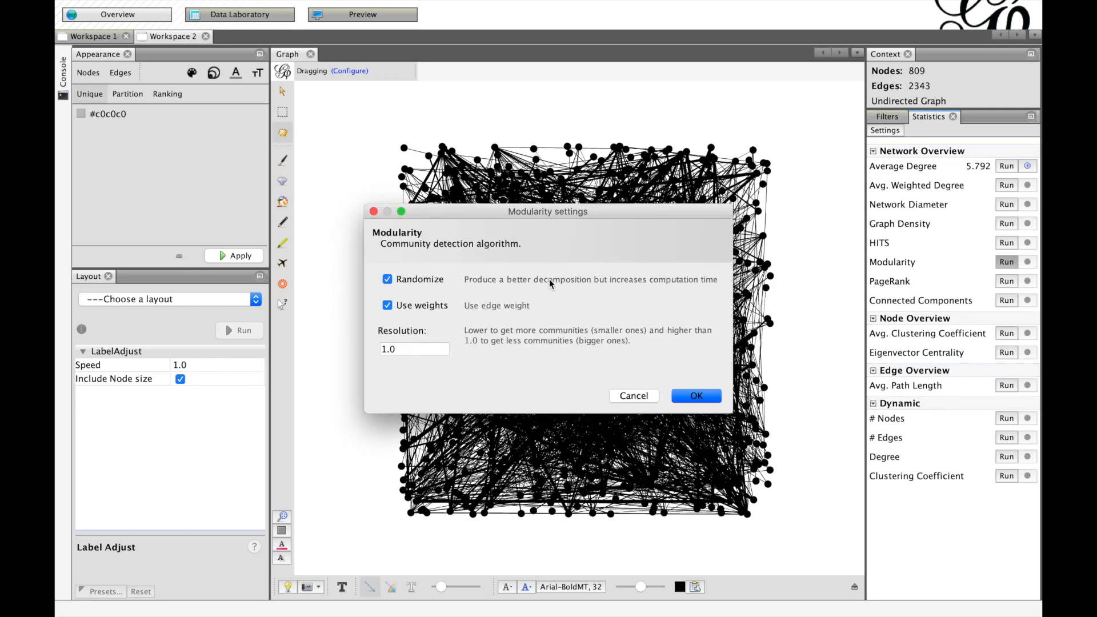
click(705, 396)
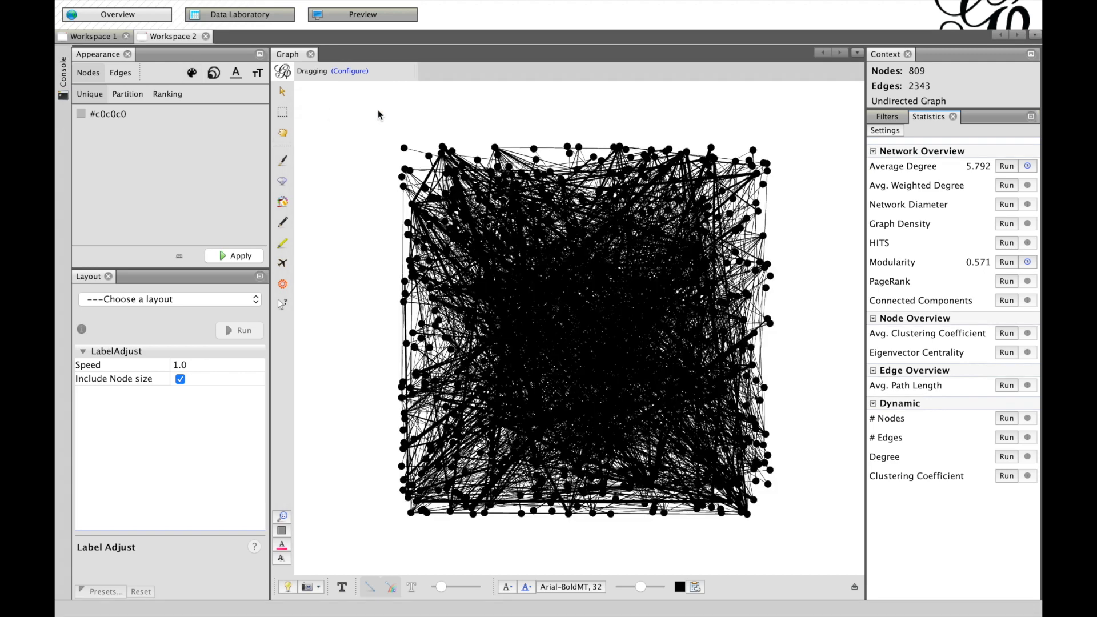
click(318, 110)
Compute the Network Diameter as Undirected without normalized centralities and close the graph distance report
click(1006, 204)
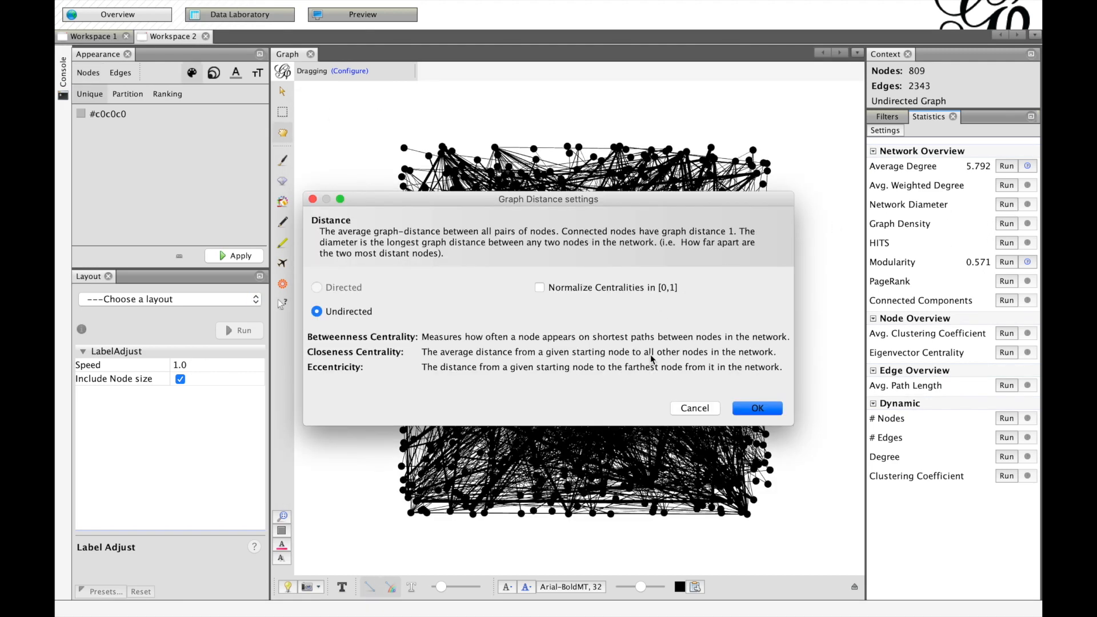
click(757, 406)
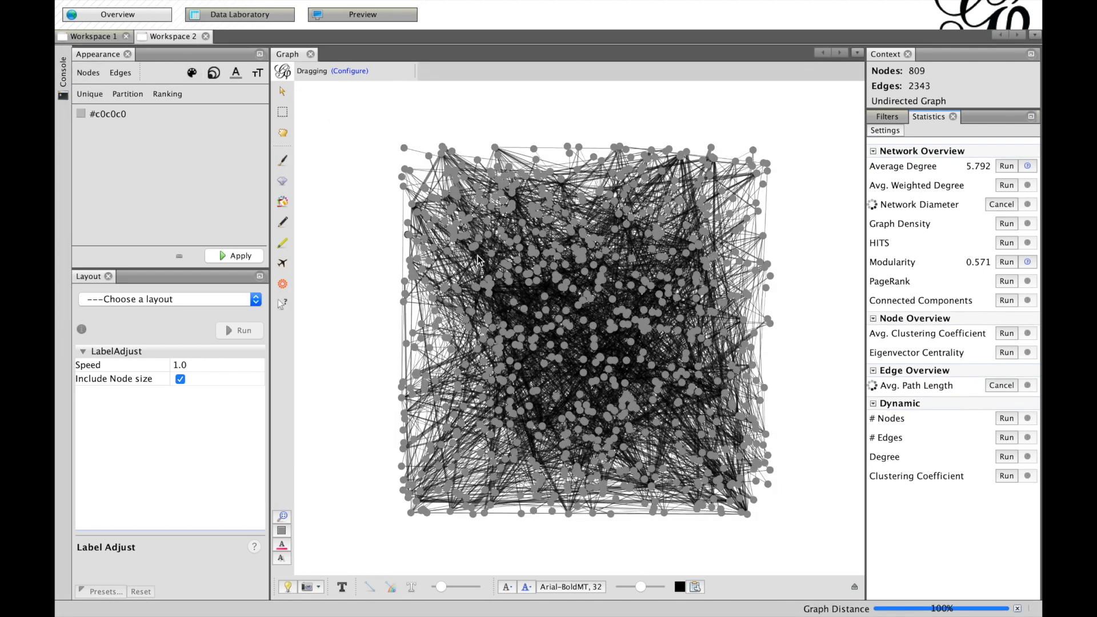
drag(569, 338, 600, 583)
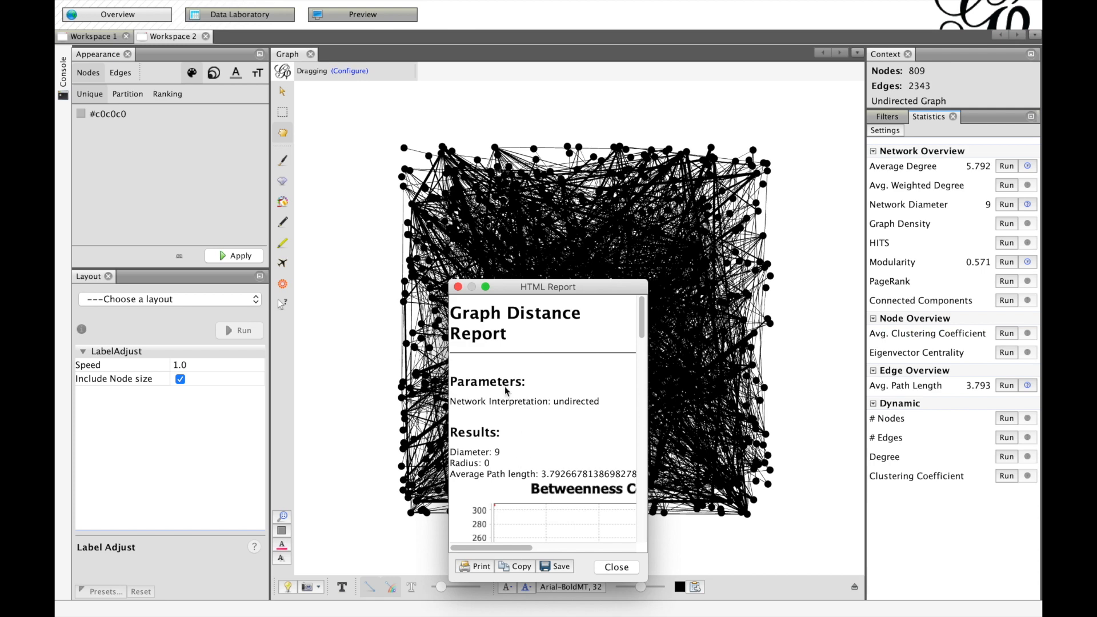
click(457, 286)
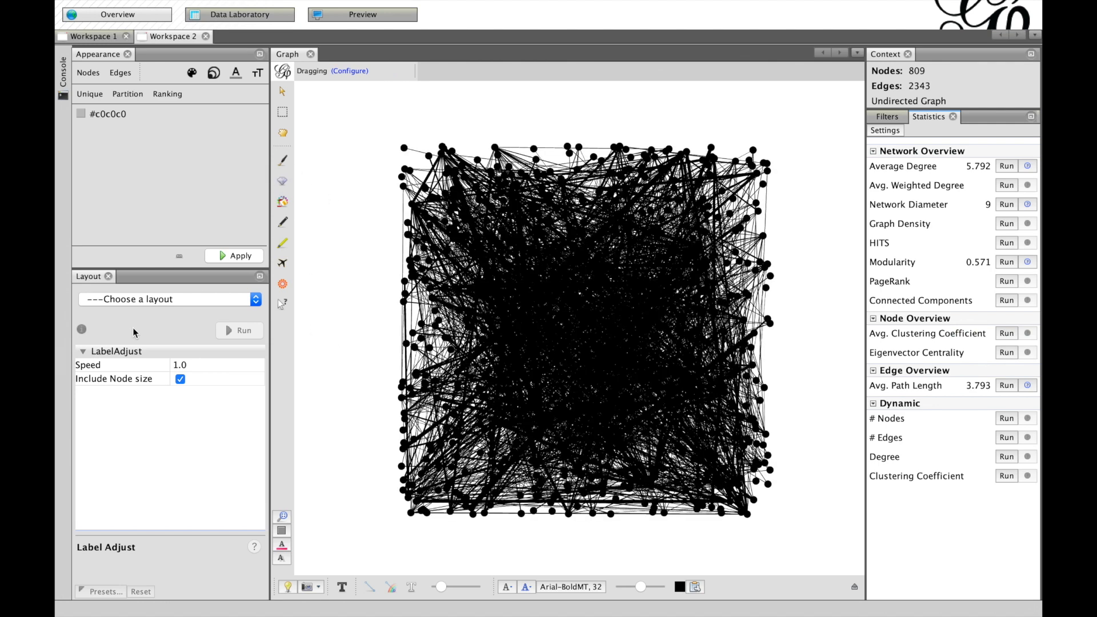
Run the ForceAtlas 2 layout on the station network and stop it
click(158, 302)
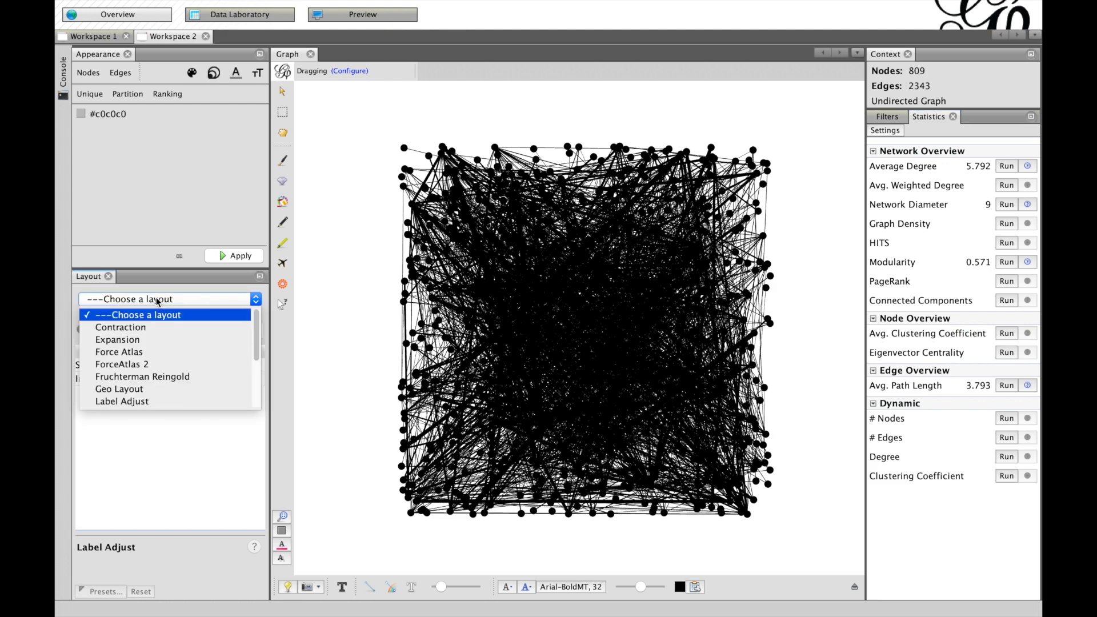
click(145, 364)
click(219, 331)
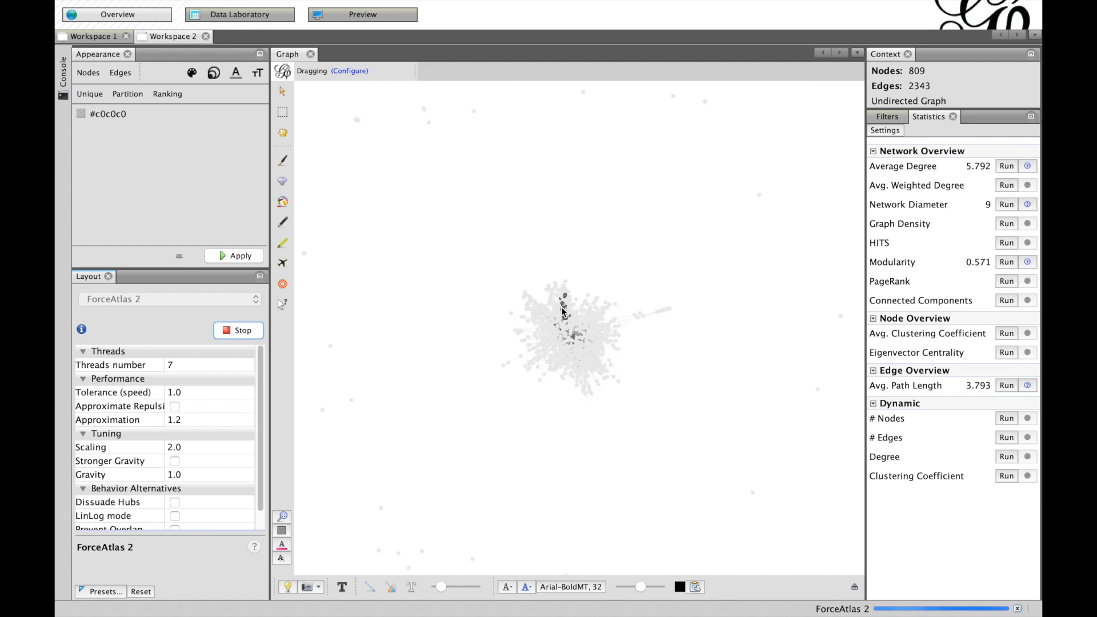
click(239, 330)
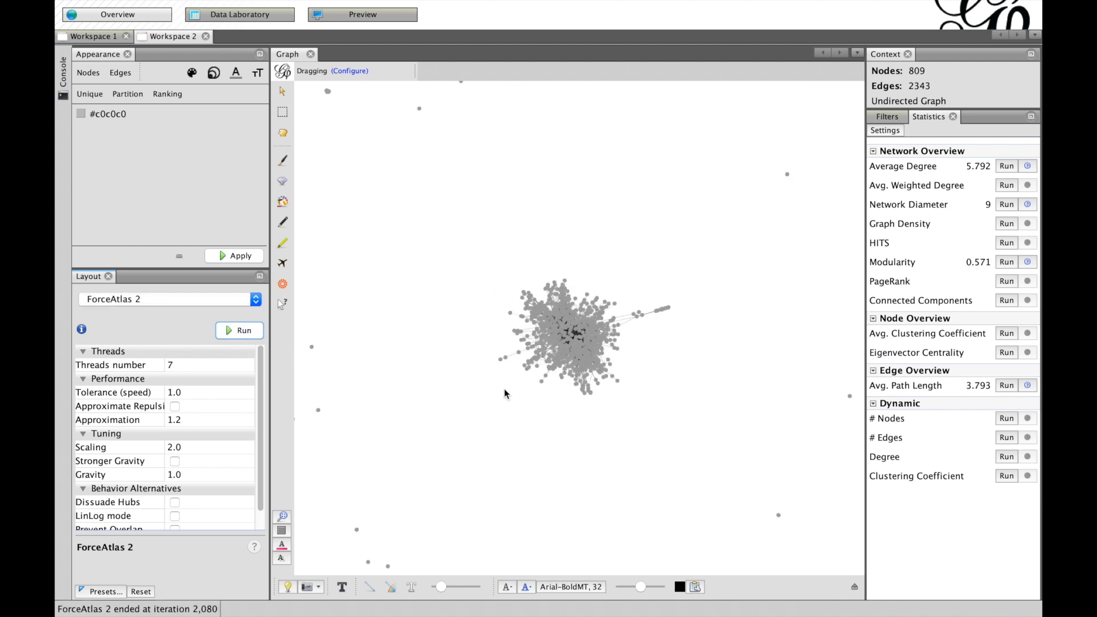
Run Geo Layout on the stations with lat as Latitude, lon as Longitude and the Mercator projection at scale 1000
click(164, 298)
scroll(160, 371, down, 3)
scroll(159, 371, up, 3)
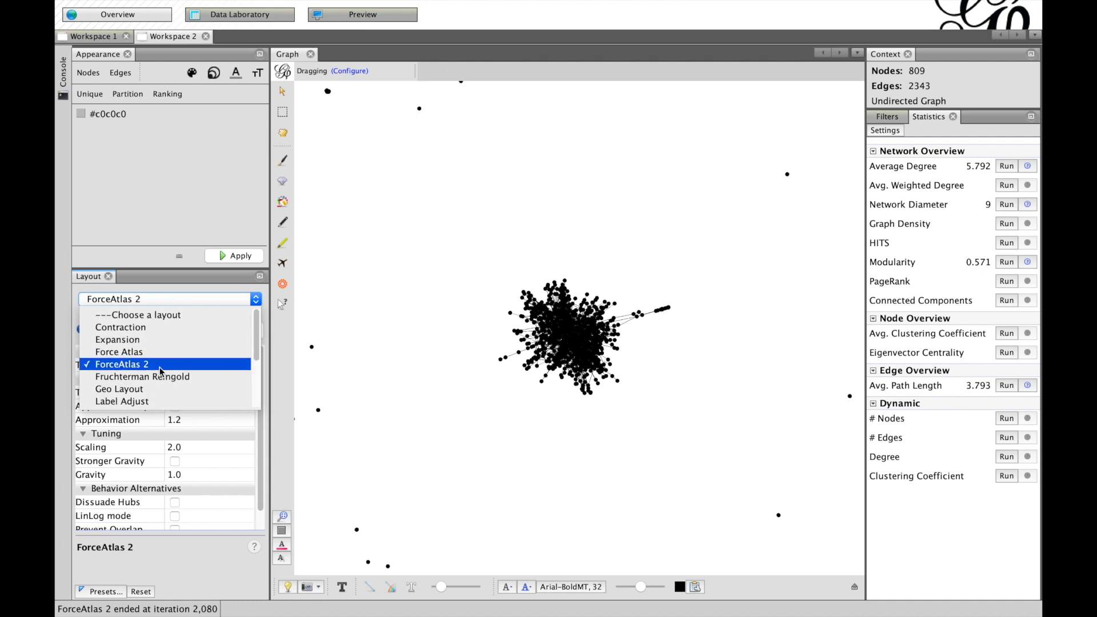
scroll(144, 374, down, 3)
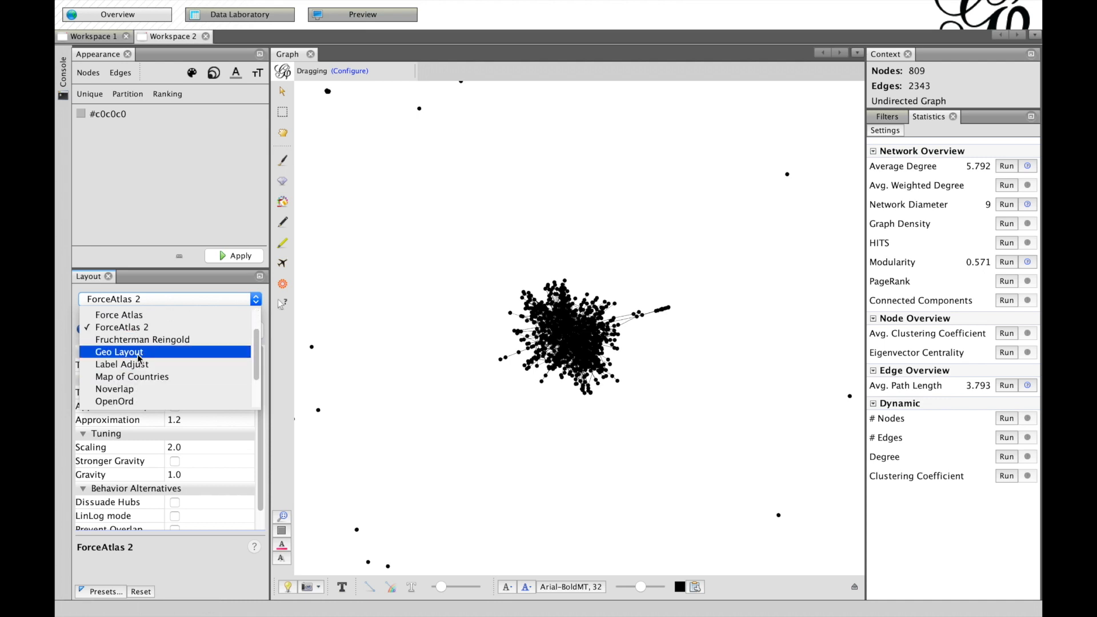
click(140, 351)
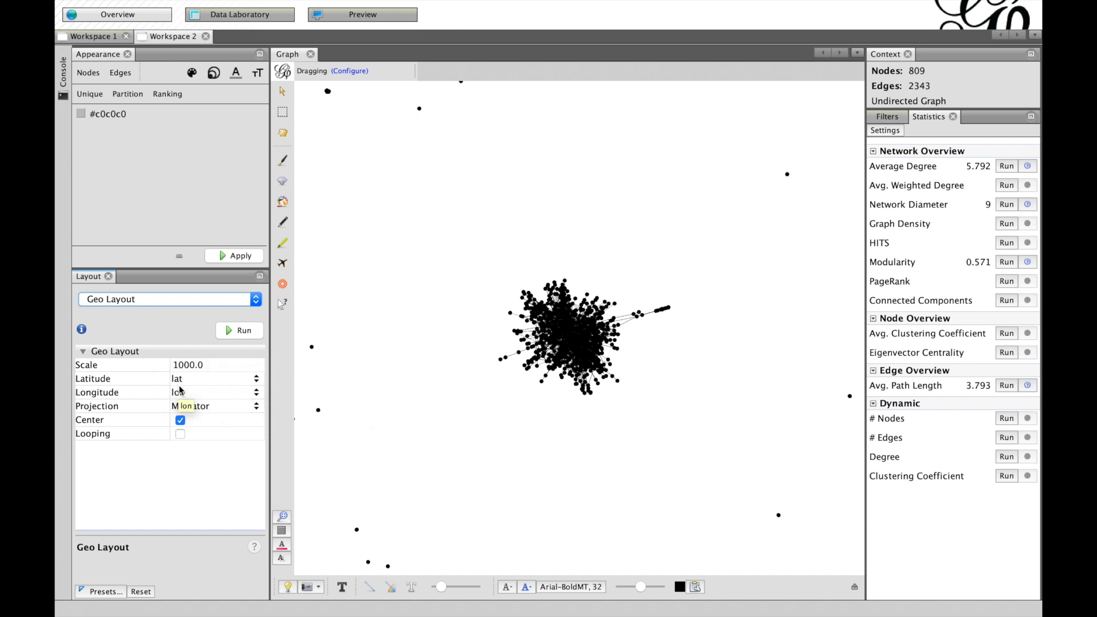
click(226, 332)
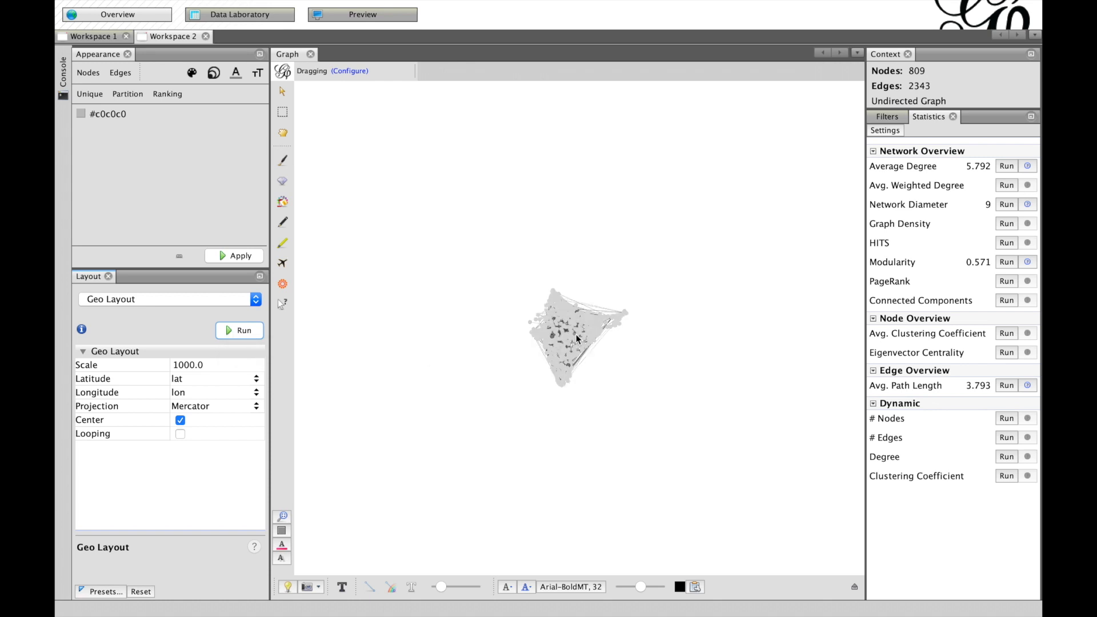
Set the Geo Layout scale to 10000 and rerun it on the station network
click(184, 369)
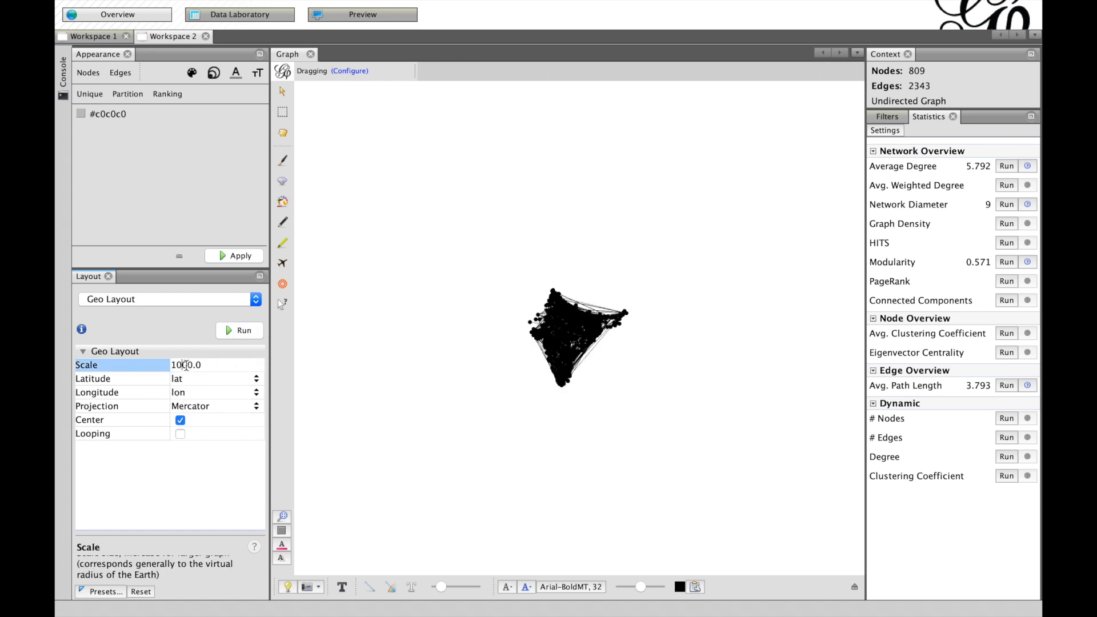
text(0)
click(225, 331)
scroll(470, 399, down, 4)
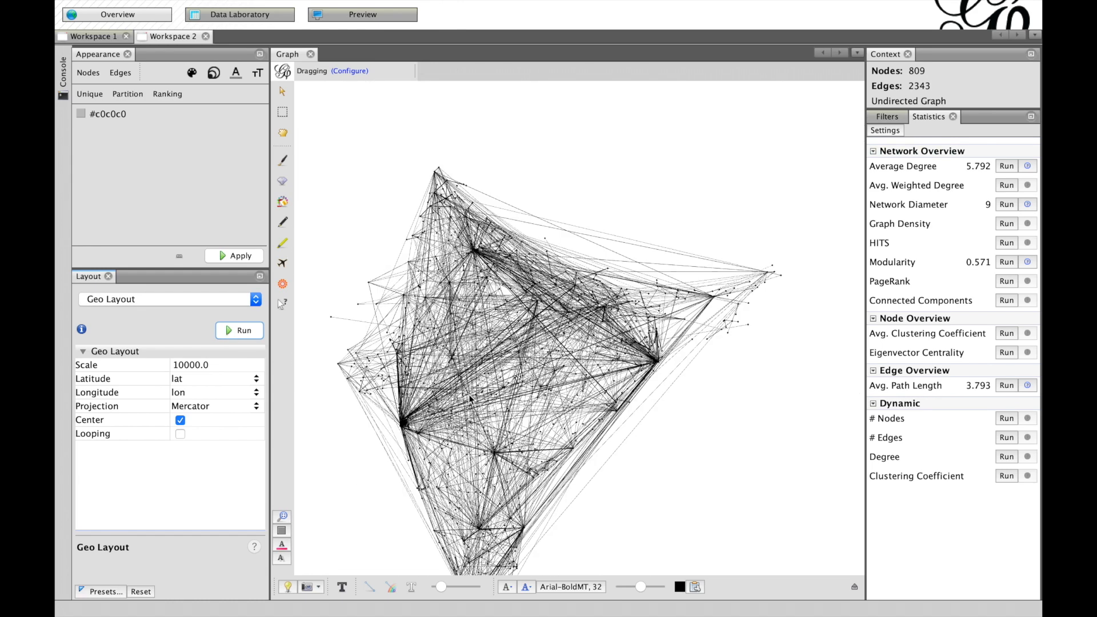
scroll(469, 398, down, 2)
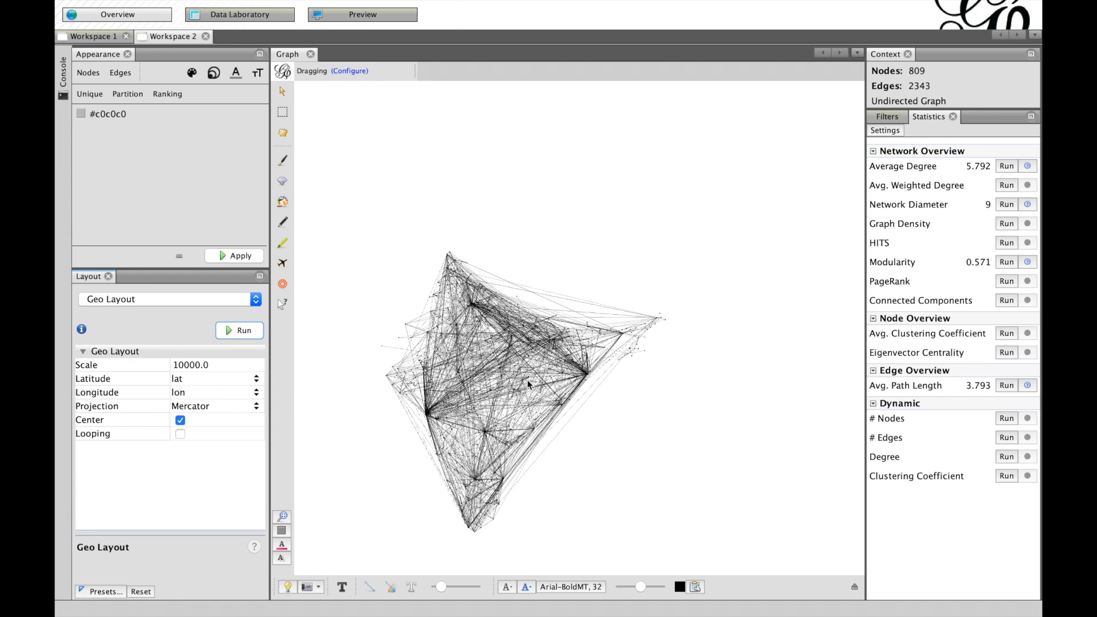
Examine the list of available plugins, including those in the Layout category
mouse_move(305, 7)
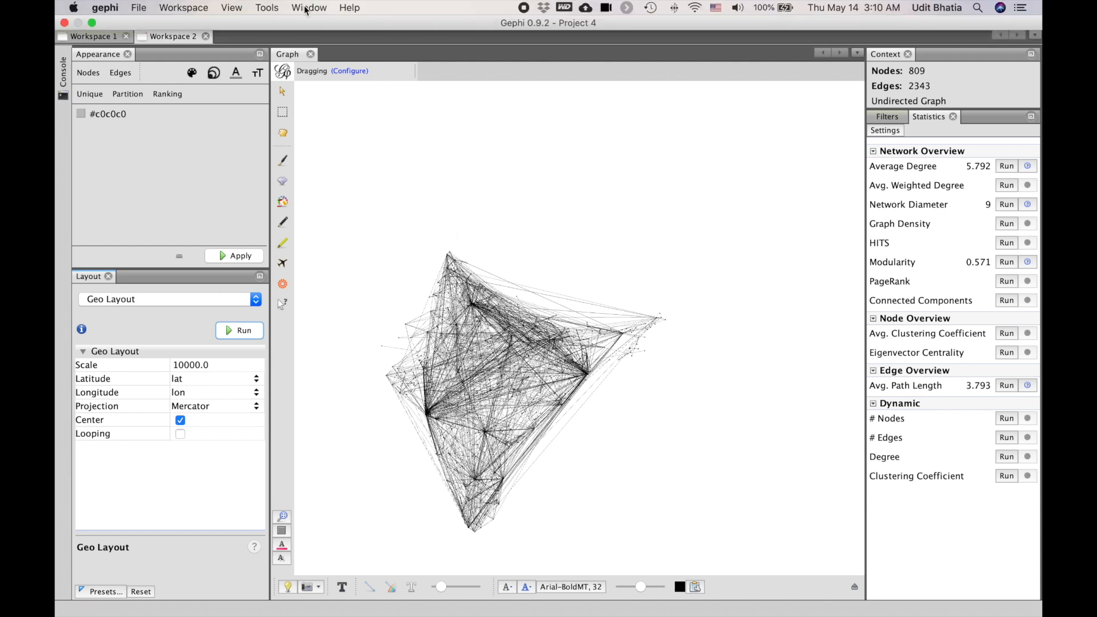
click(275, 8)
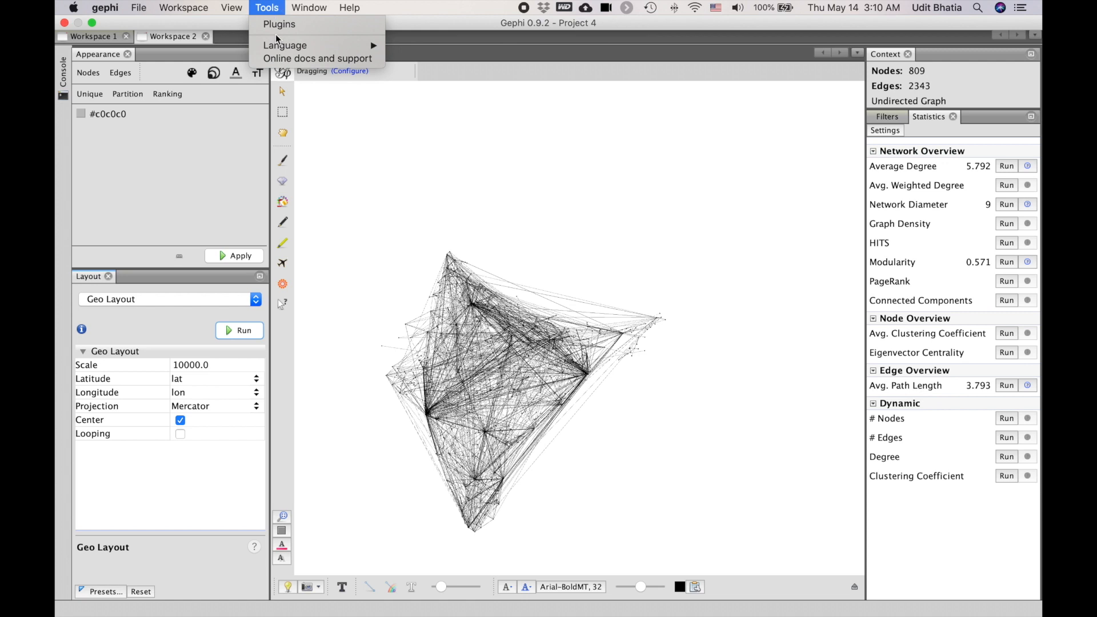
click(281, 26)
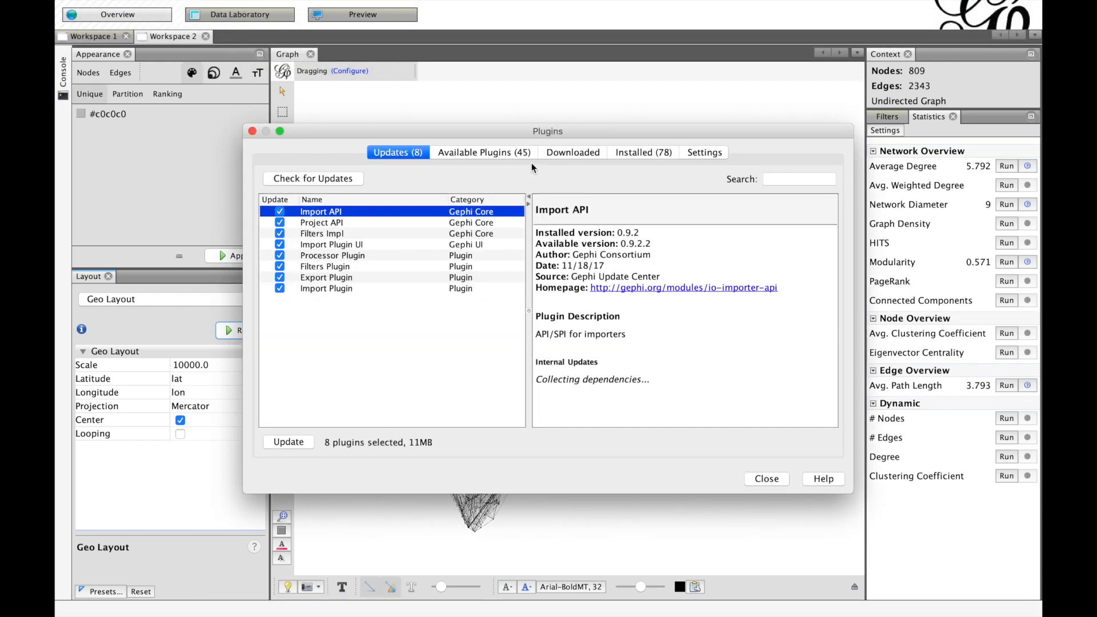
click(513, 152)
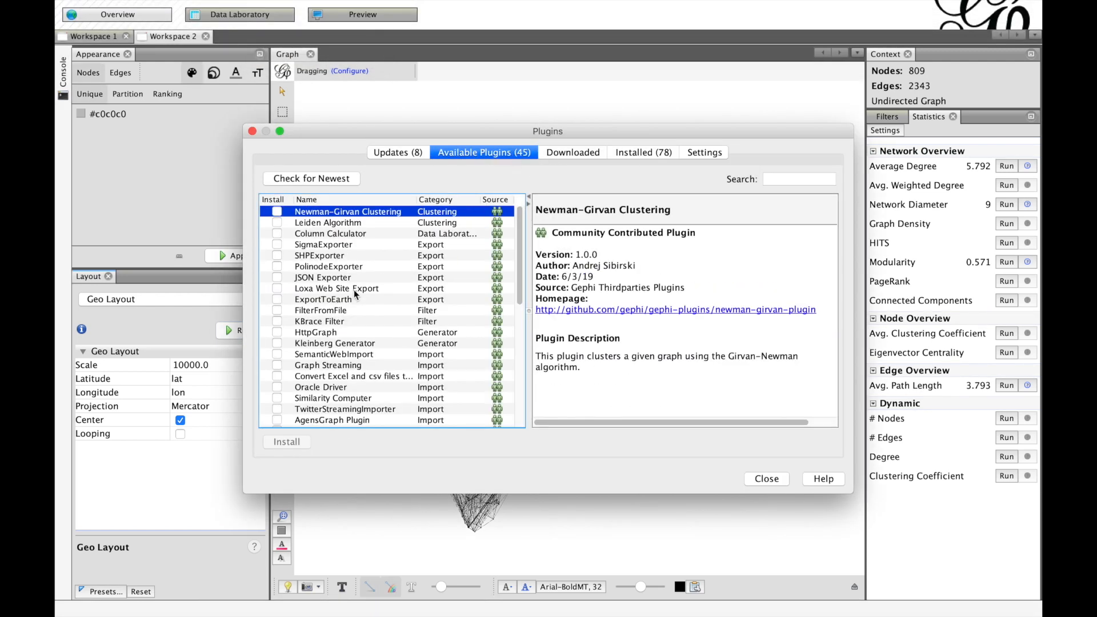
scroll(354, 290, down, 5)
scroll(354, 290, down, 3)
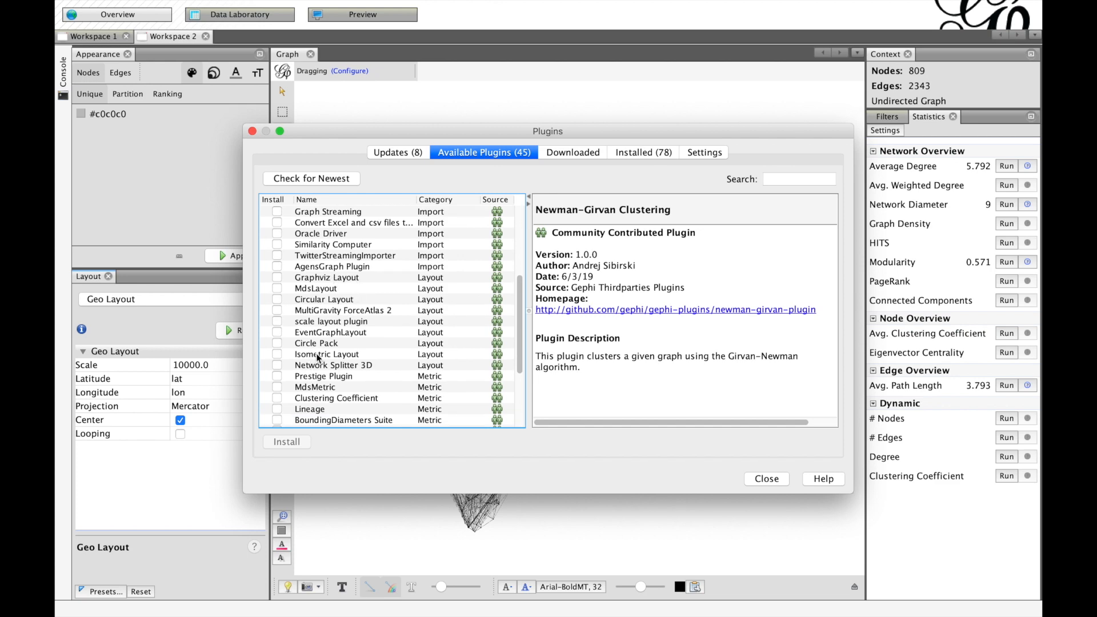
scroll(318, 354, up, 2)
scroll(319, 354, up, 3)
scroll(319, 354, down, 5)
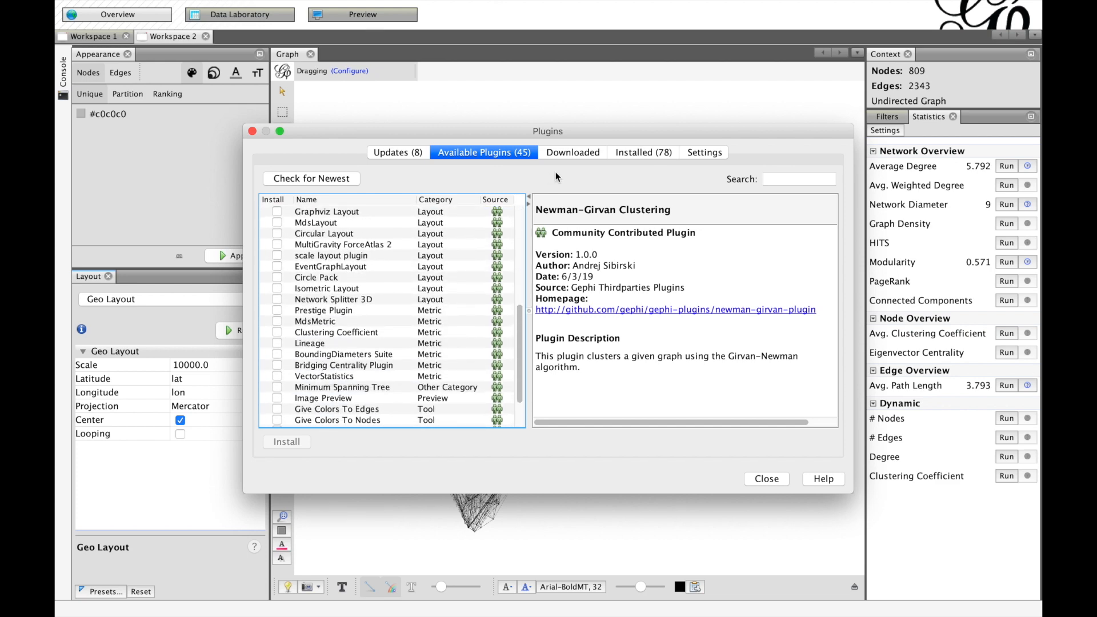
Examine the list of installed plugins
click(639, 156)
scroll(323, 332, down, 3)
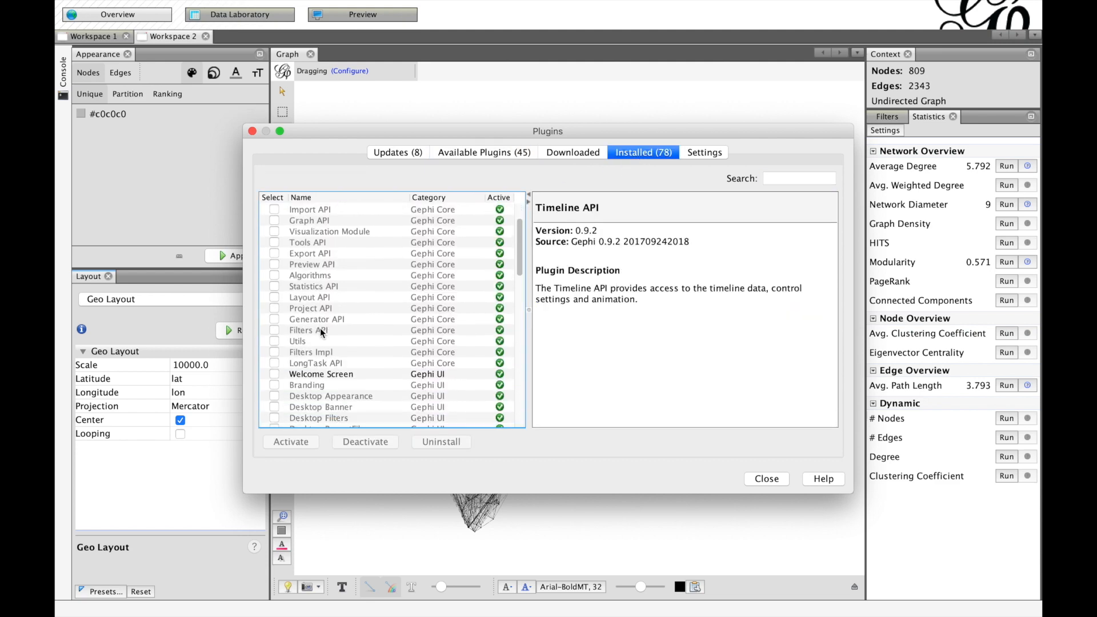
scroll(320, 331, down, 6)
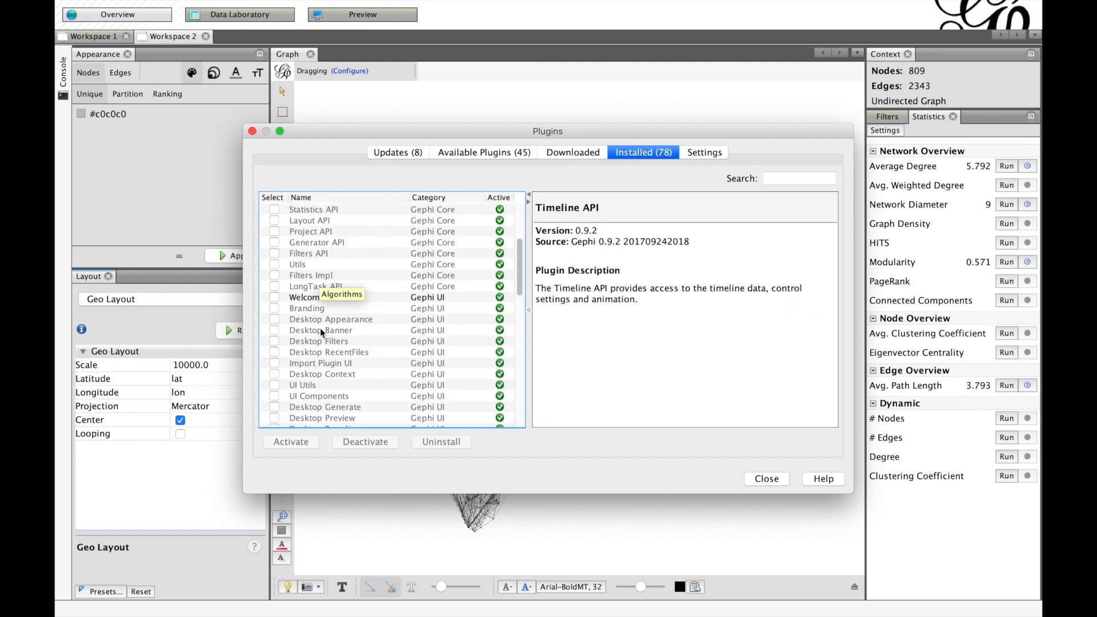
scroll(321, 330, up, 8)
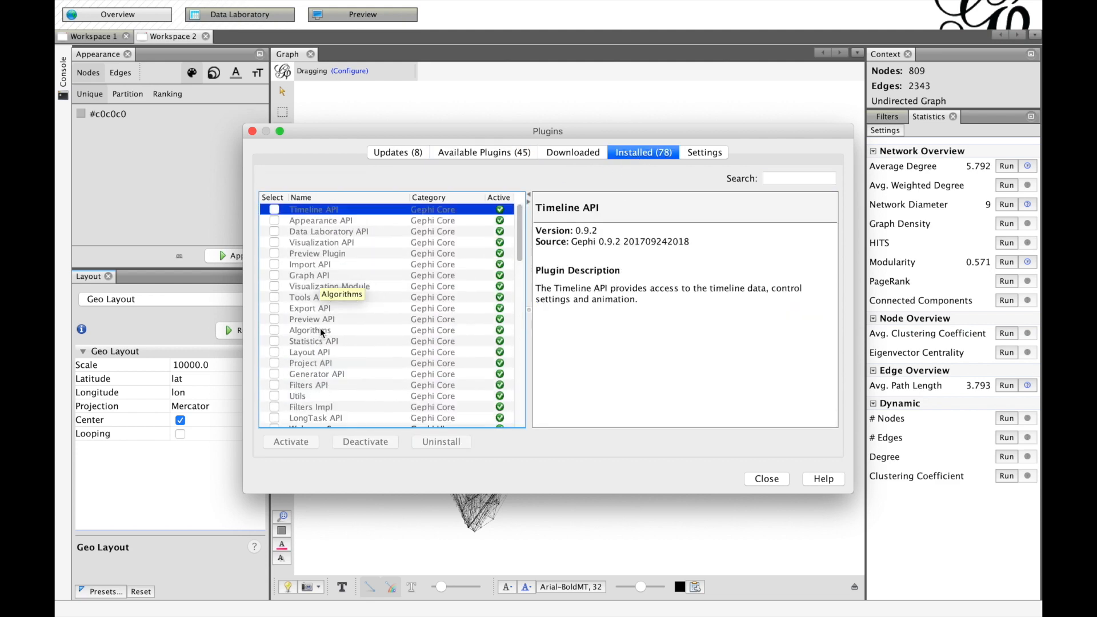
Install the available Circular Layout plugin, accepting its licence terms and self-signed certificate, and postpone the restart
click(475, 156)
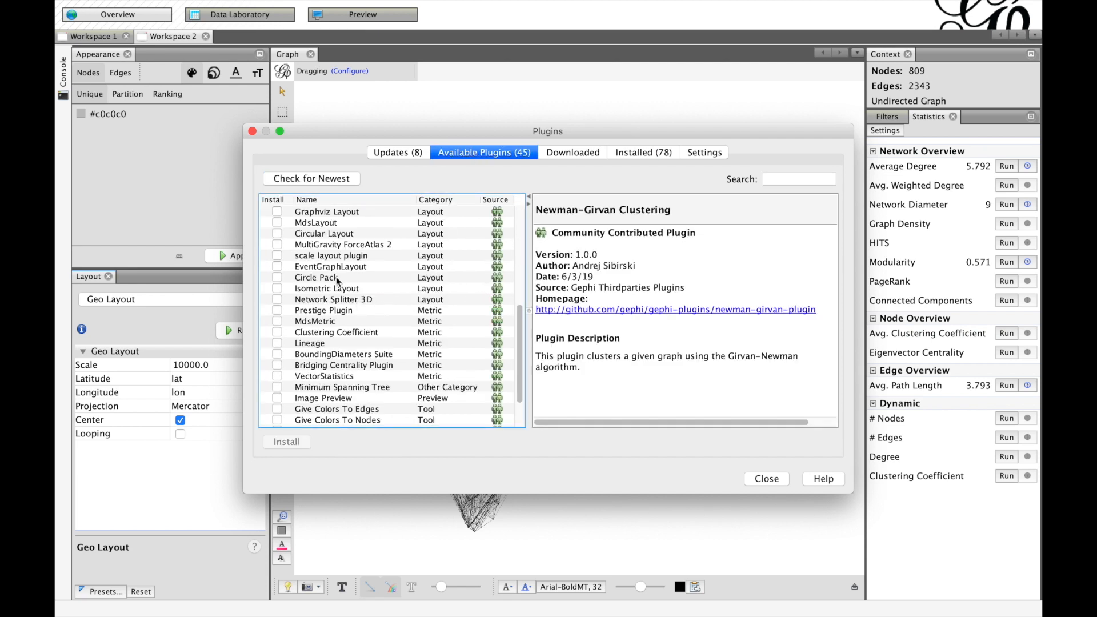
click(277, 233)
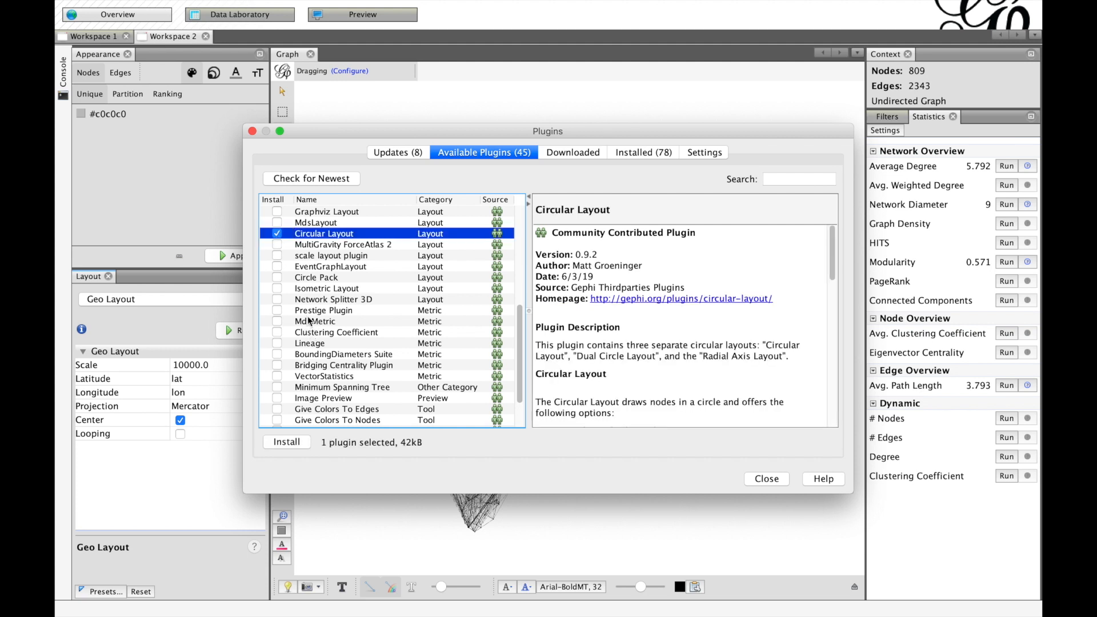
click(288, 442)
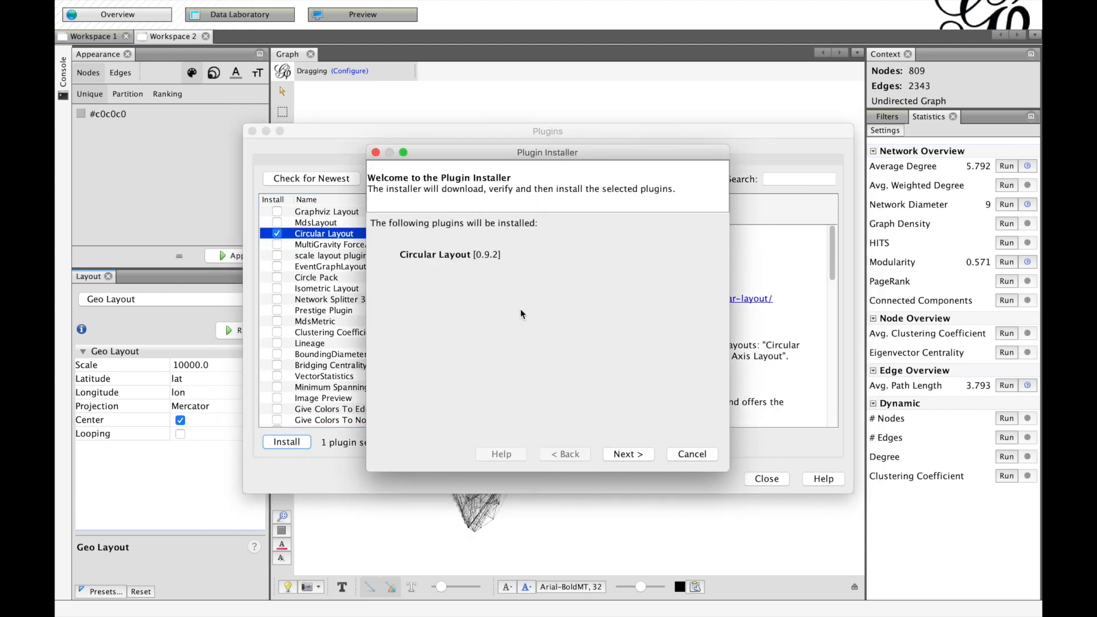
click(627, 454)
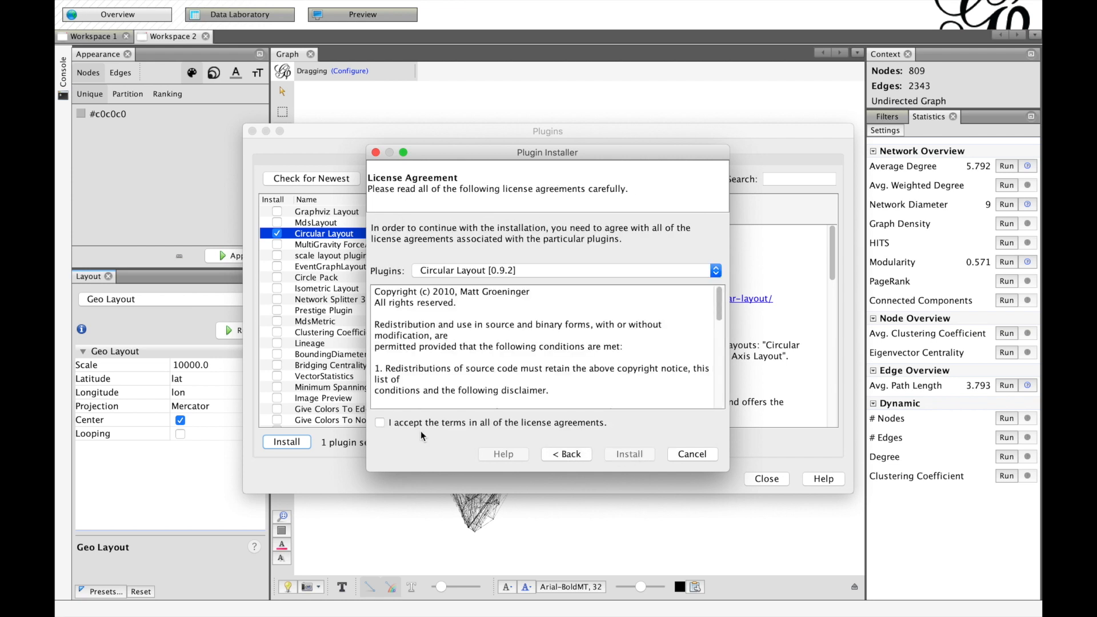
click(380, 423)
click(638, 451)
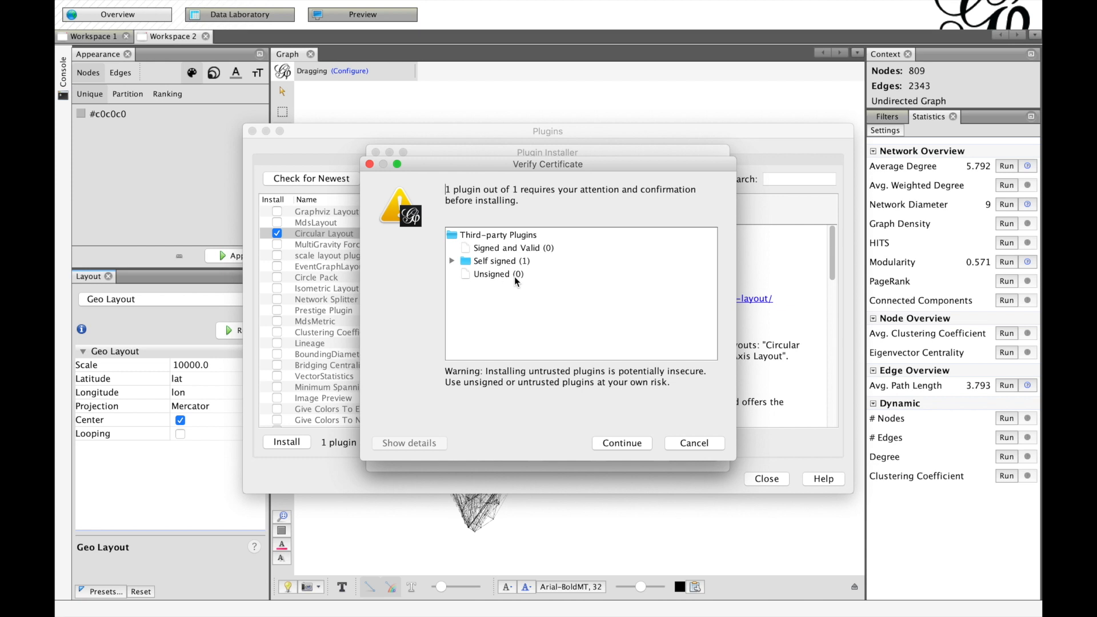
click(622, 443)
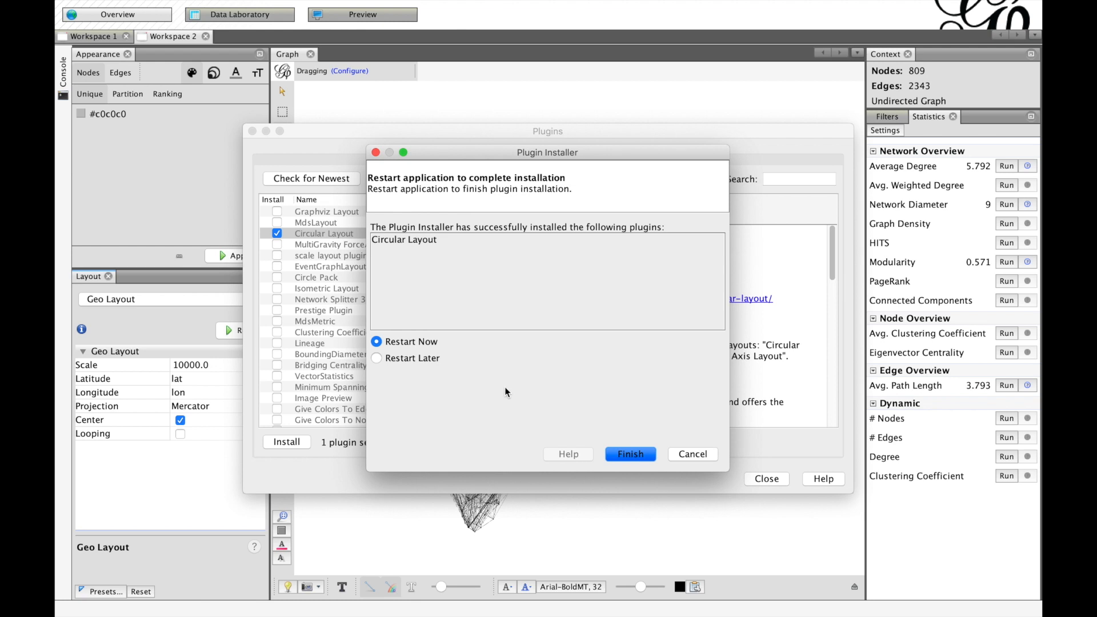
click(430, 361)
click(626, 455)
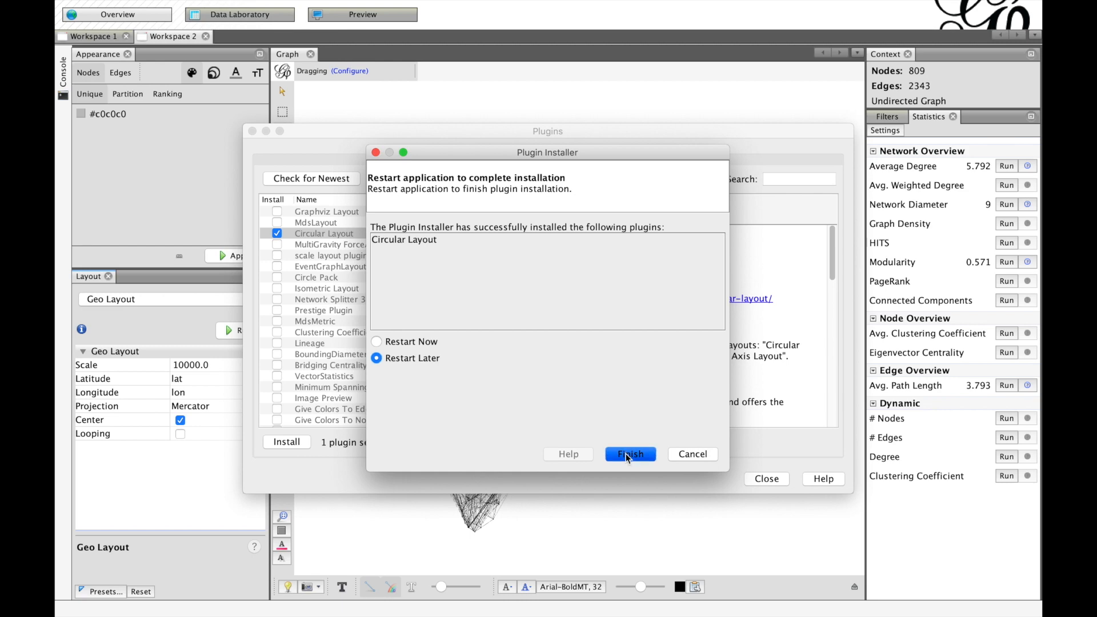
click(765, 478)
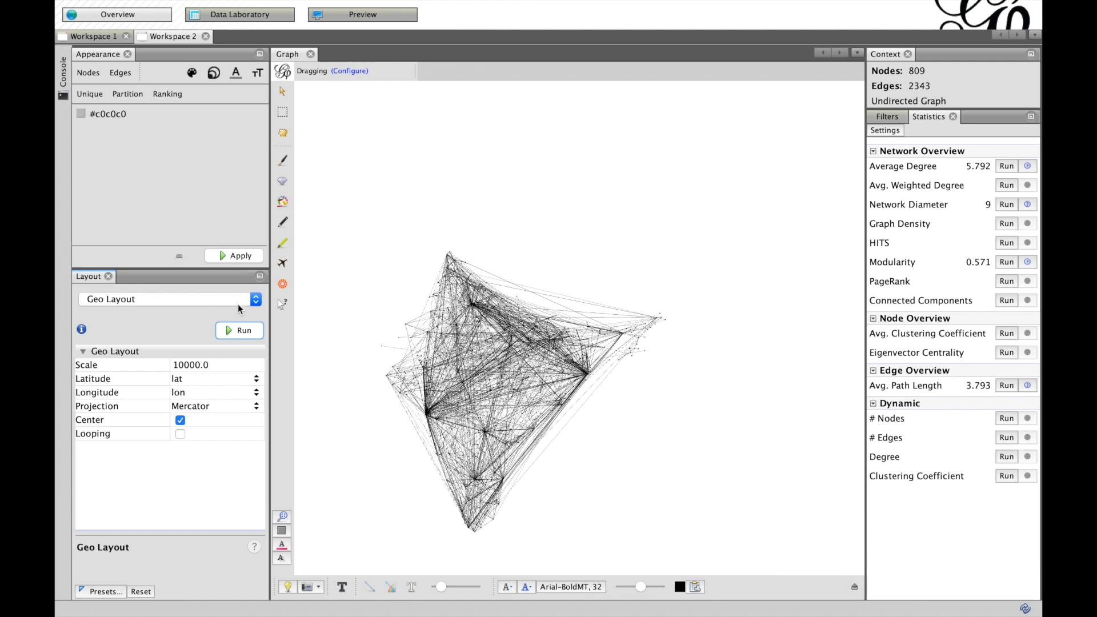
Color the station nodes with a ranking based on Modularity Class
click(193, 73)
click(161, 95)
click(161, 114)
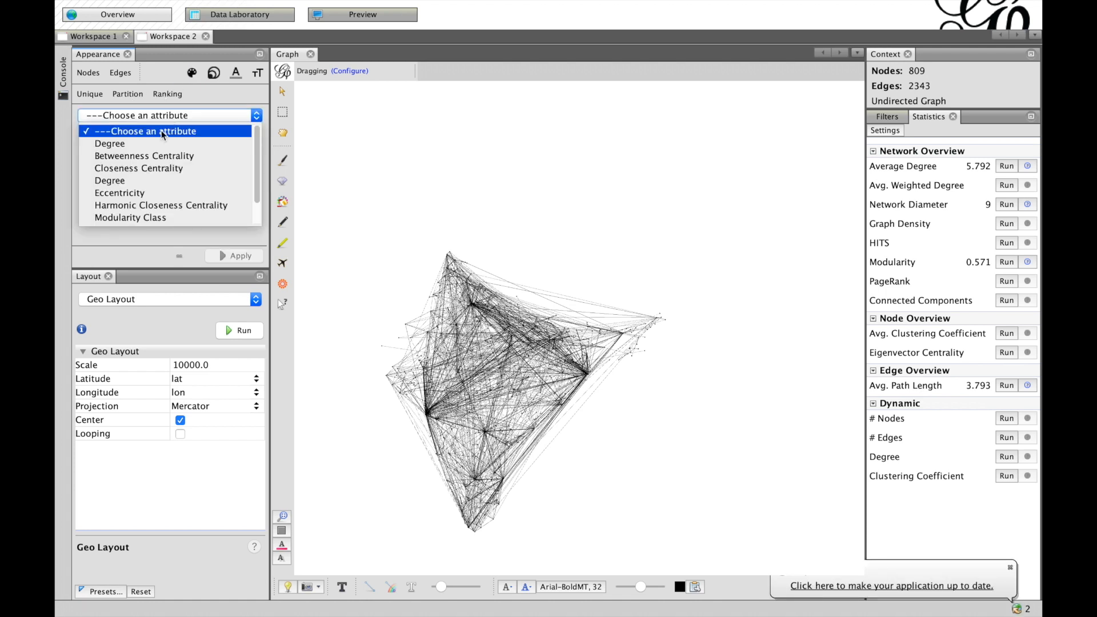
click(156, 140)
click(167, 114)
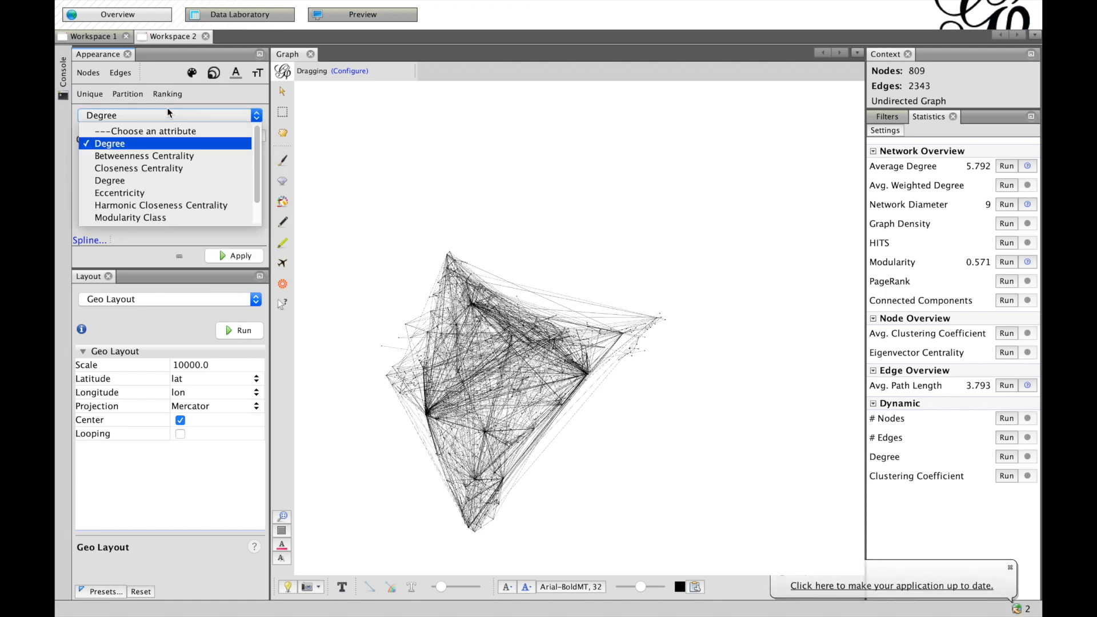
scroll(162, 182, down, 1)
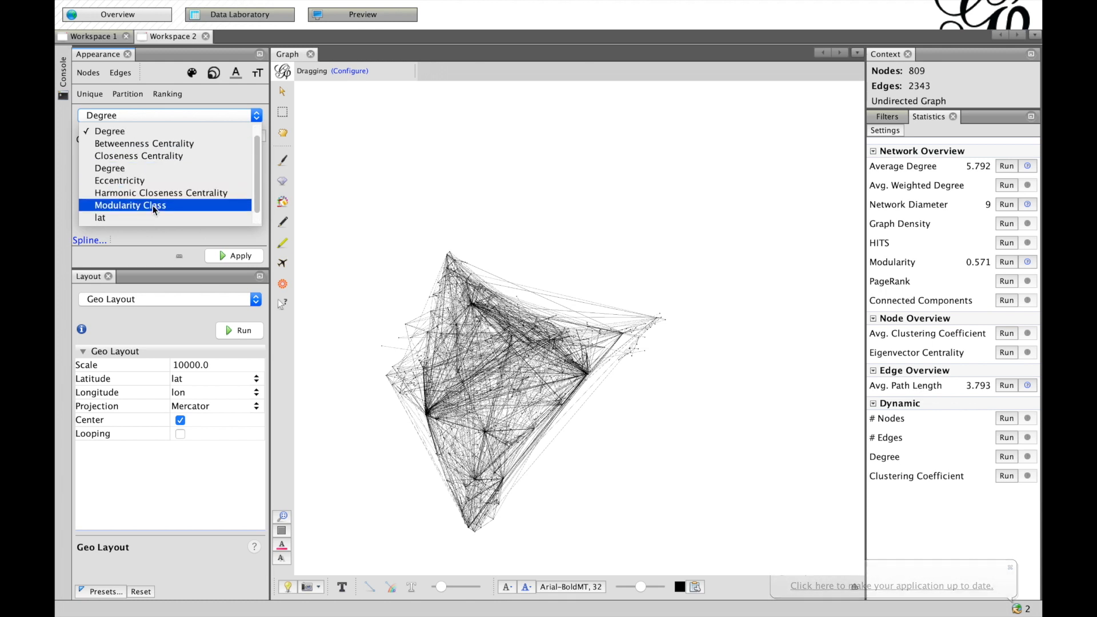
click(153, 206)
click(251, 138)
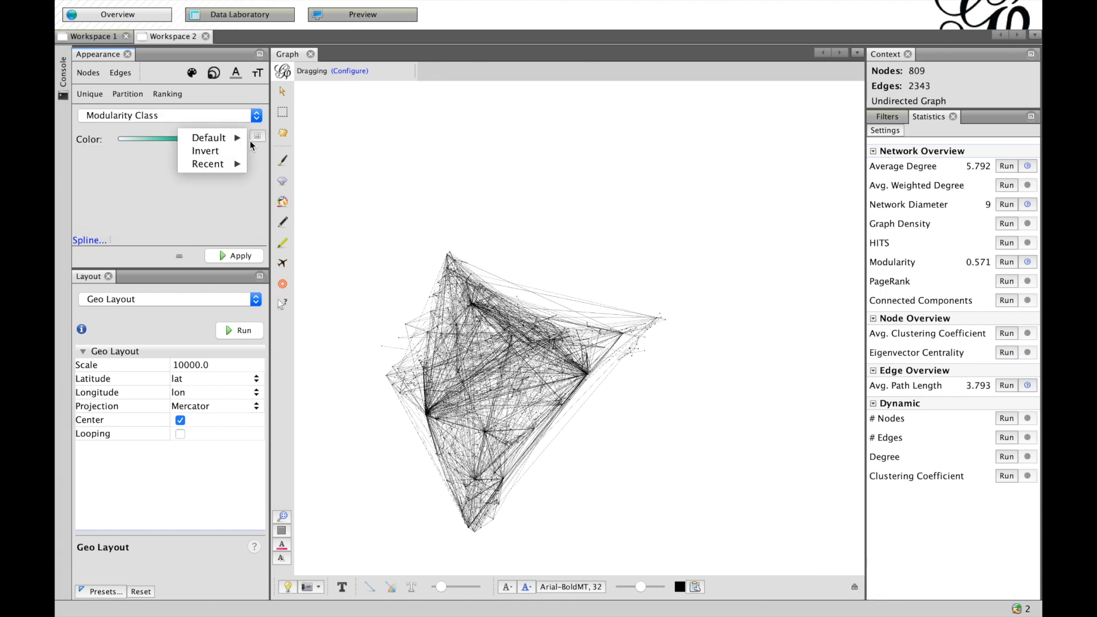
click(214, 265)
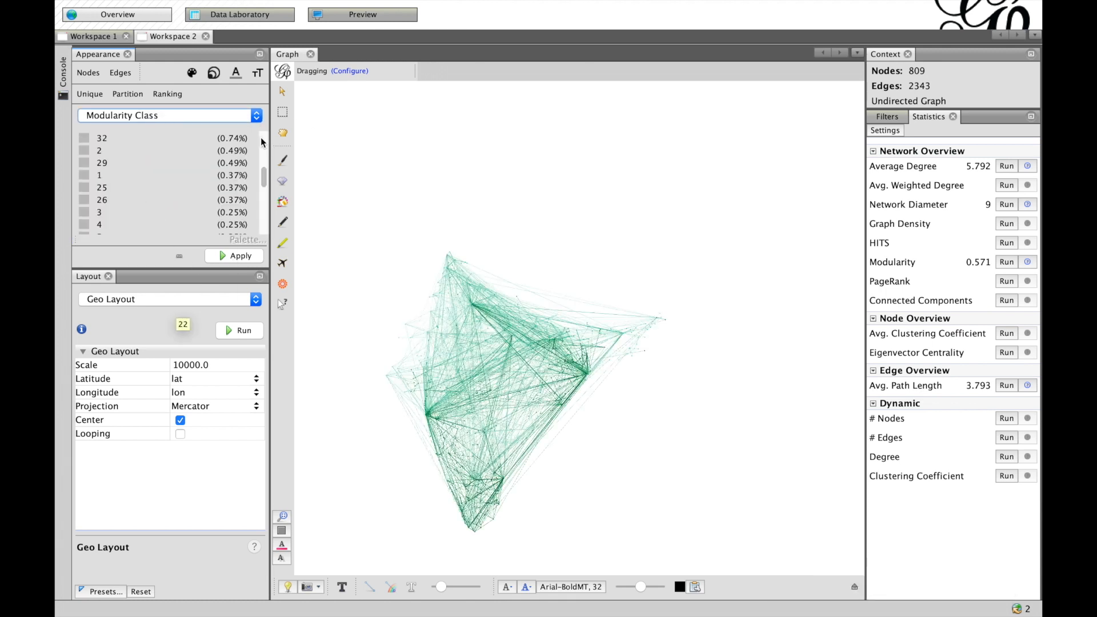
Color the station nodes with a Modularity Class partition, giving the largest classes distinct colors
scroll(190, 177, up, 10)
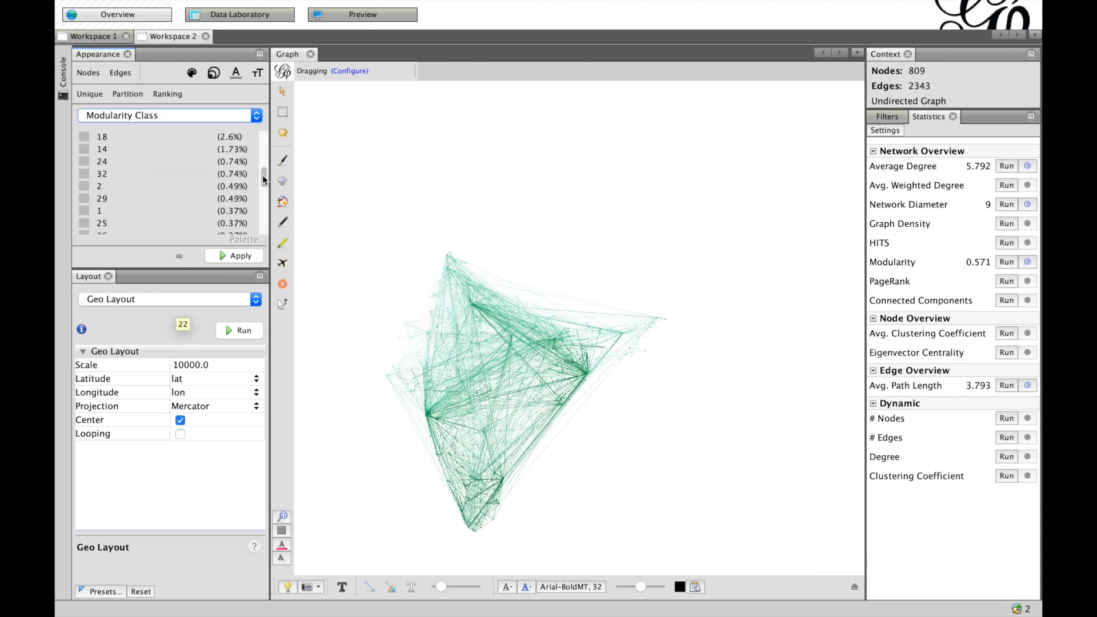
scroll(190, 176, up, 3)
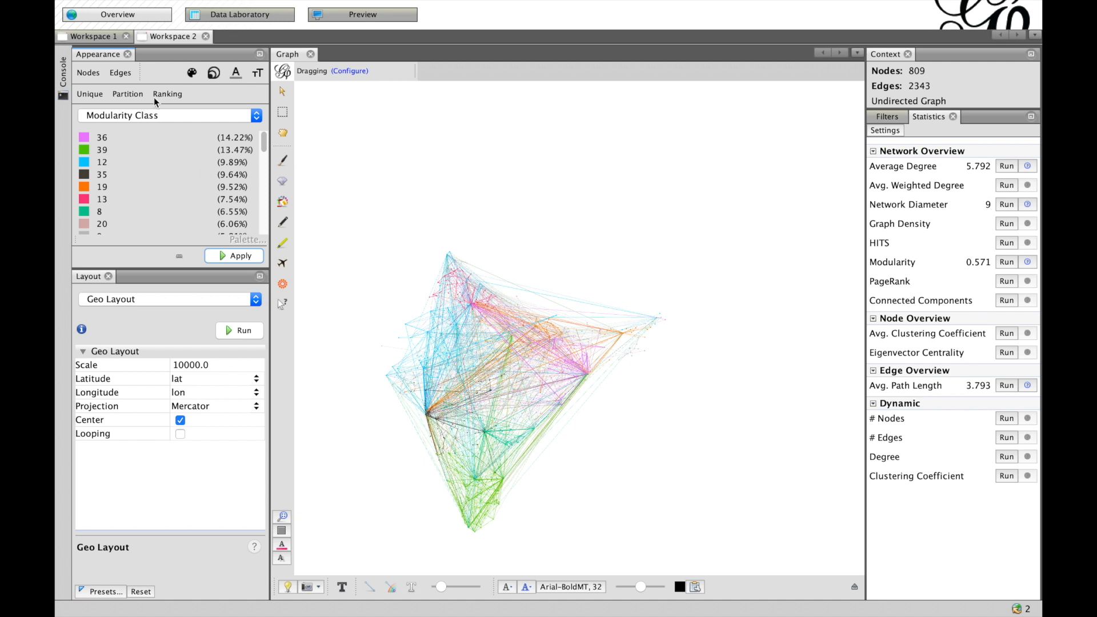
Size the station nodes by Degree ranking with a minimum size of 1 and a maximum size of 300
click(218, 76)
click(197, 75)
click(214, 72)
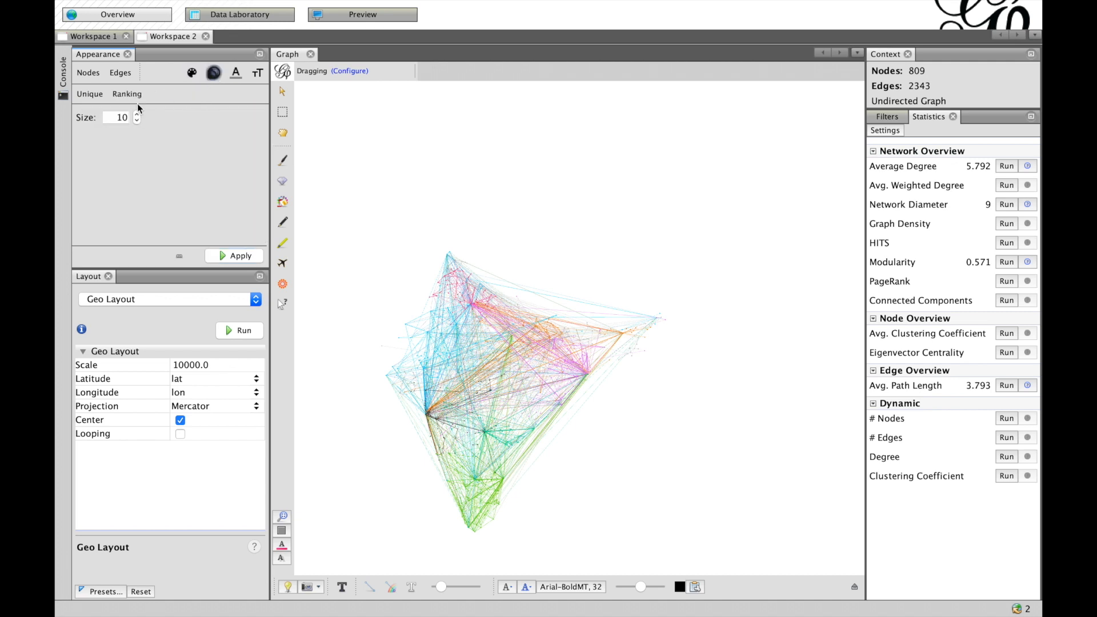
click(130, 95)
click(131, 115)
click(125, 141)
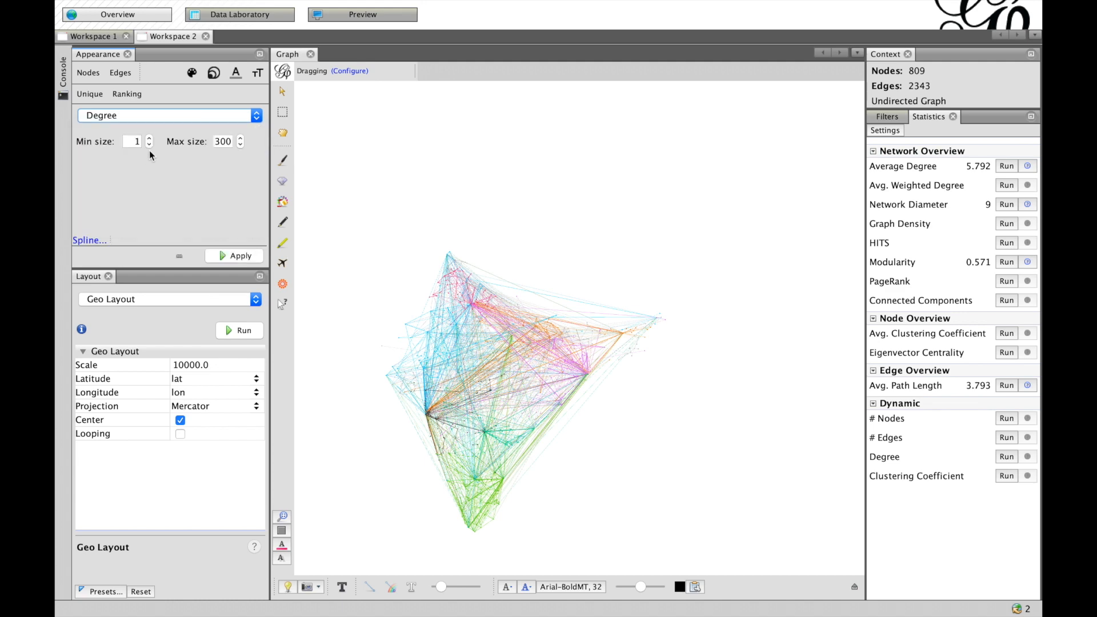
click(234, 255)
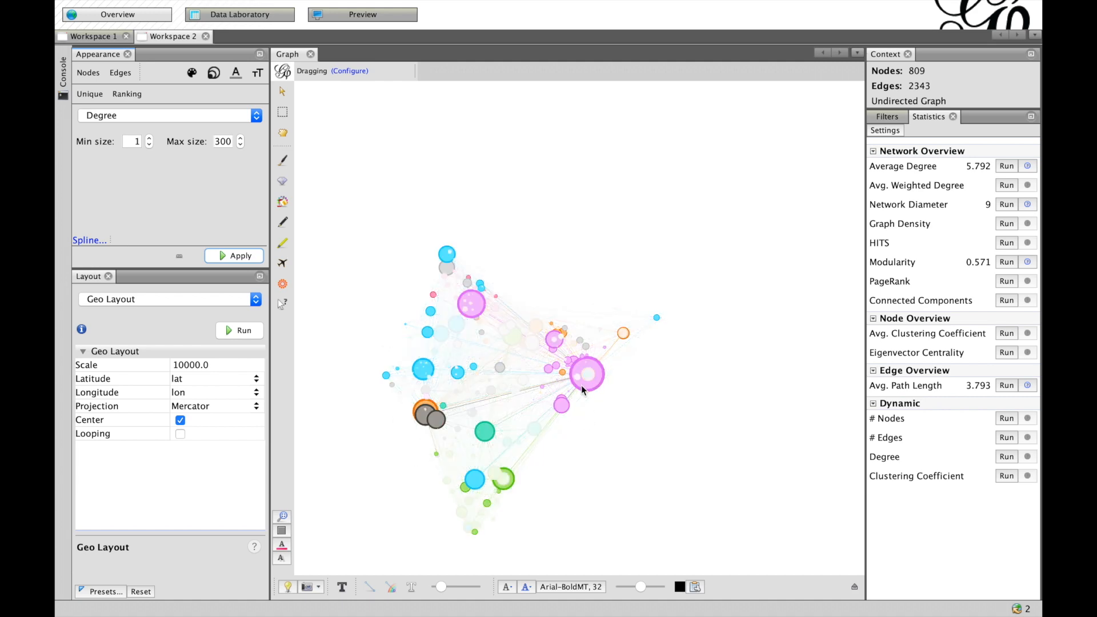
Show node labels on the graph using the Label and stations attributes
click(695, 588)
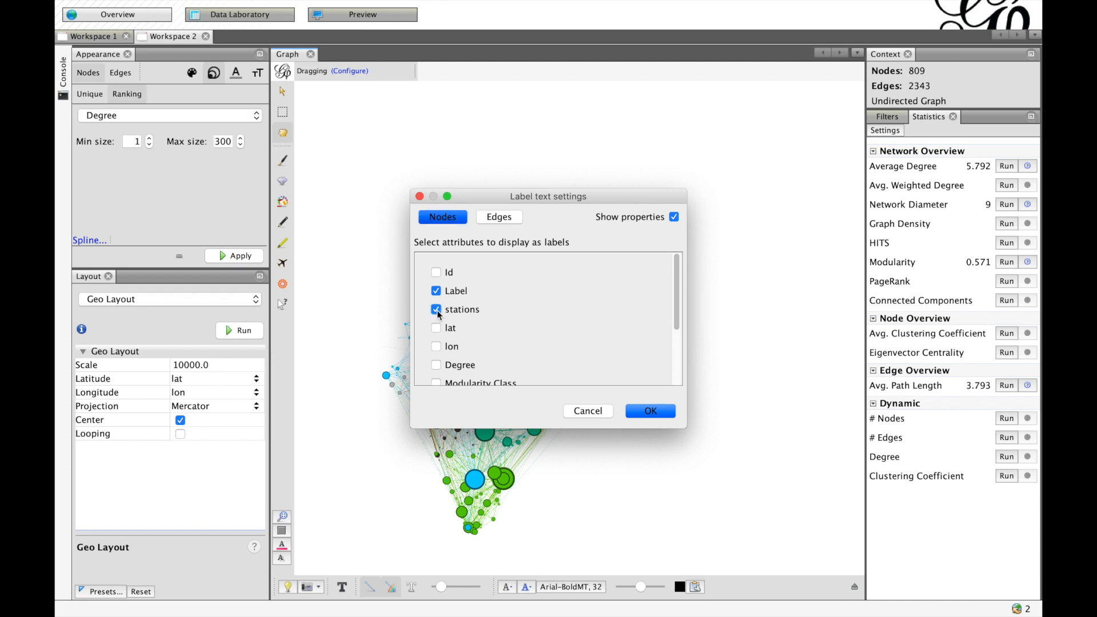
click(650, 410)
click(342, 586)
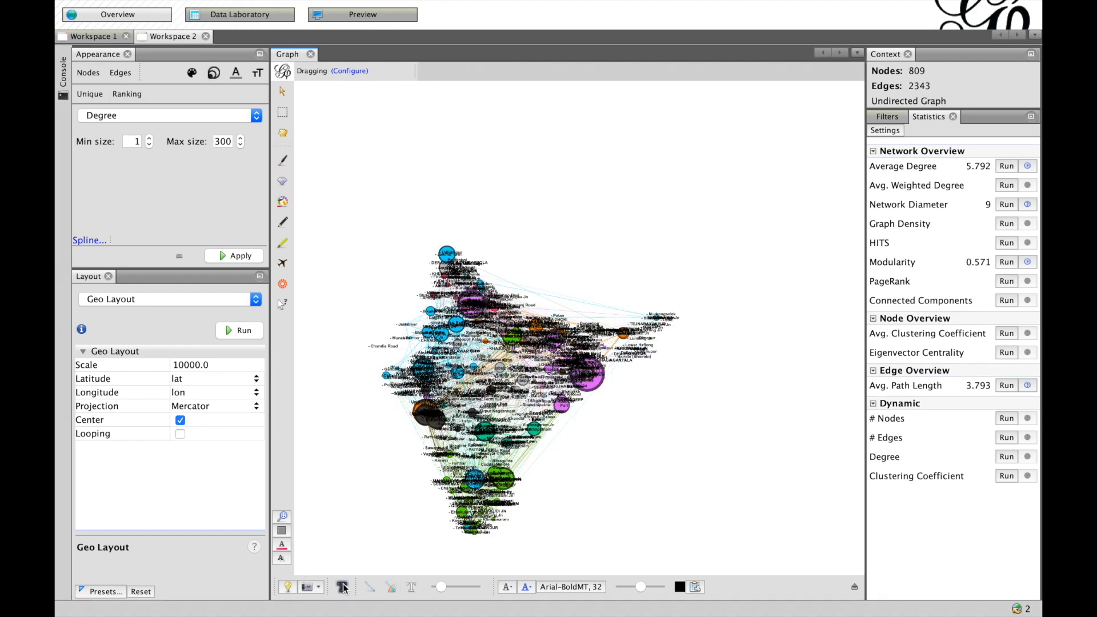
Move Howrah Jn, the large northern hub and Lokmanyatilak T away from the network, and rerun Geo Layout to reposition them
drag(601, 388, 740, 446)
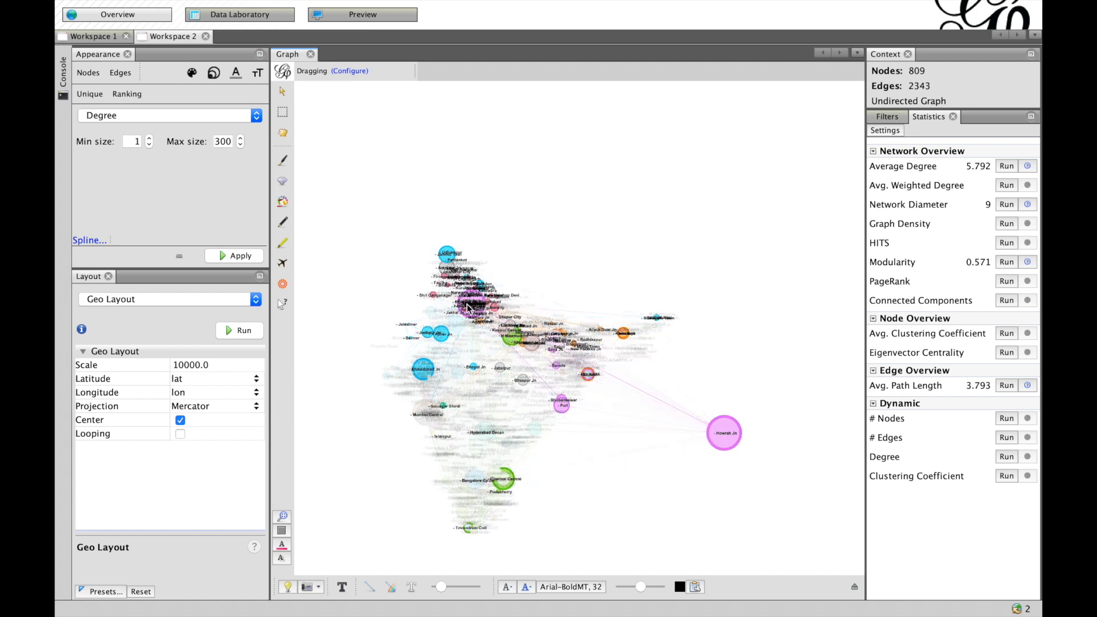
drag(467, 304, 529, 278)
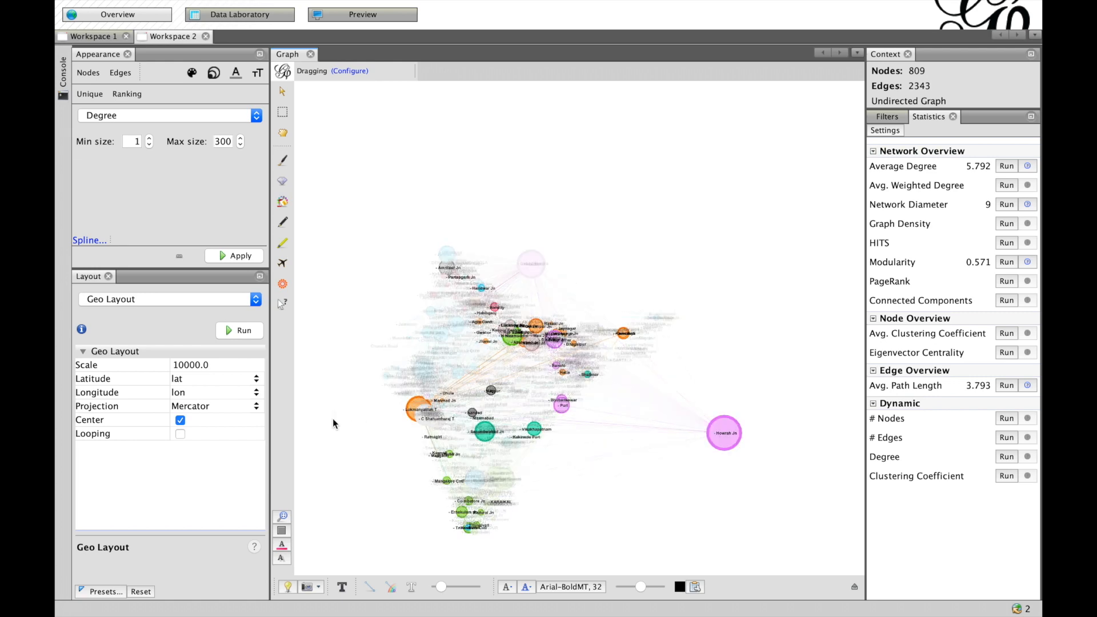
drag(409, 423, 352, 478)
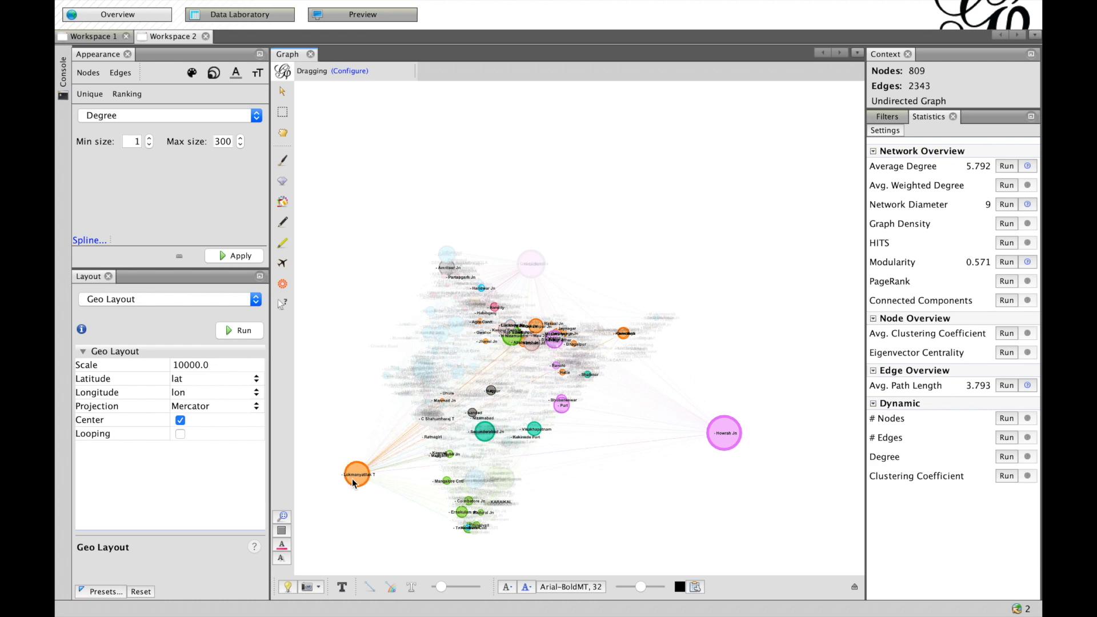
click(244, 331)
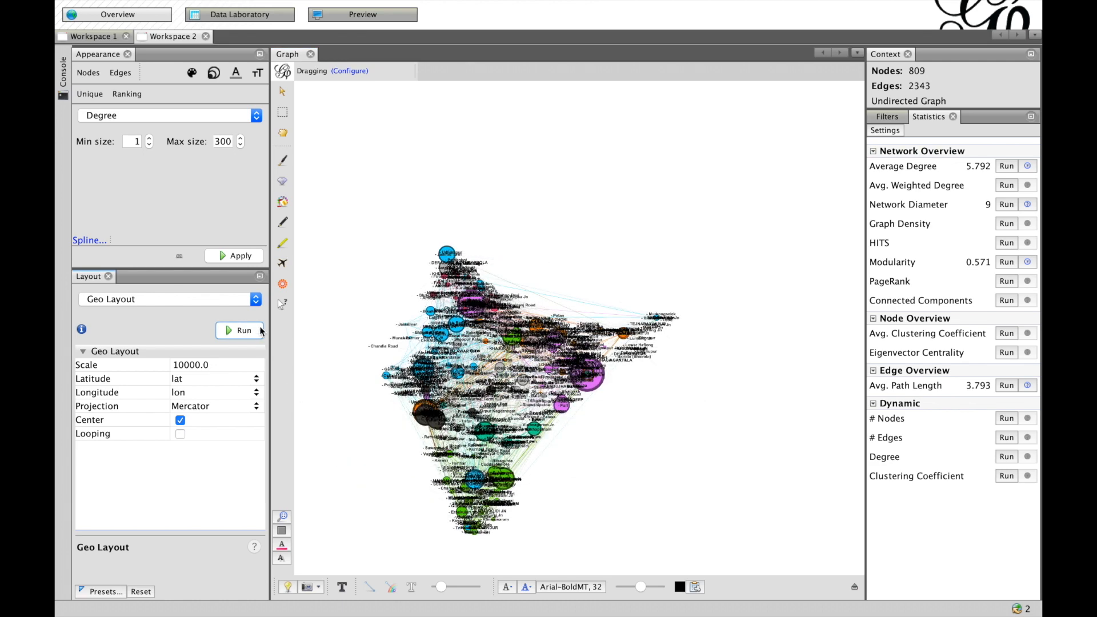